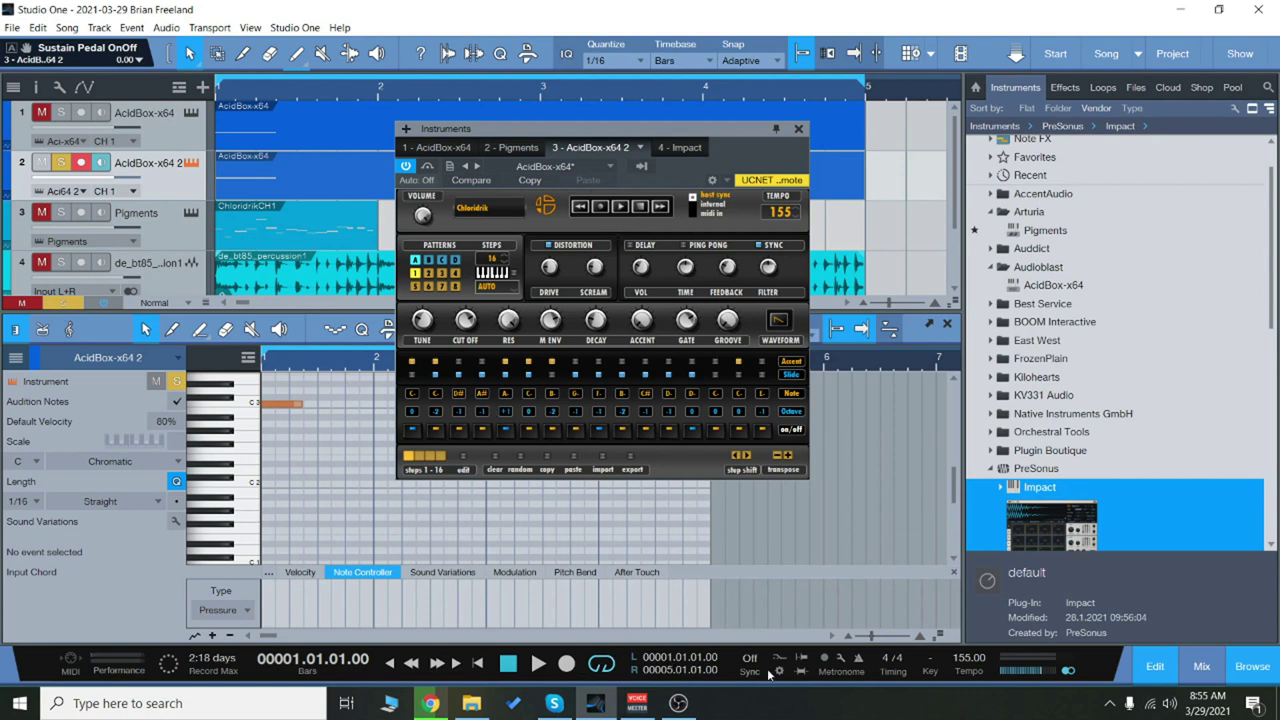
Play and stop the song to audition the Chloridrik pattern, and browse the AcidBox pattern preset categories without loading one.
click(538, 663)
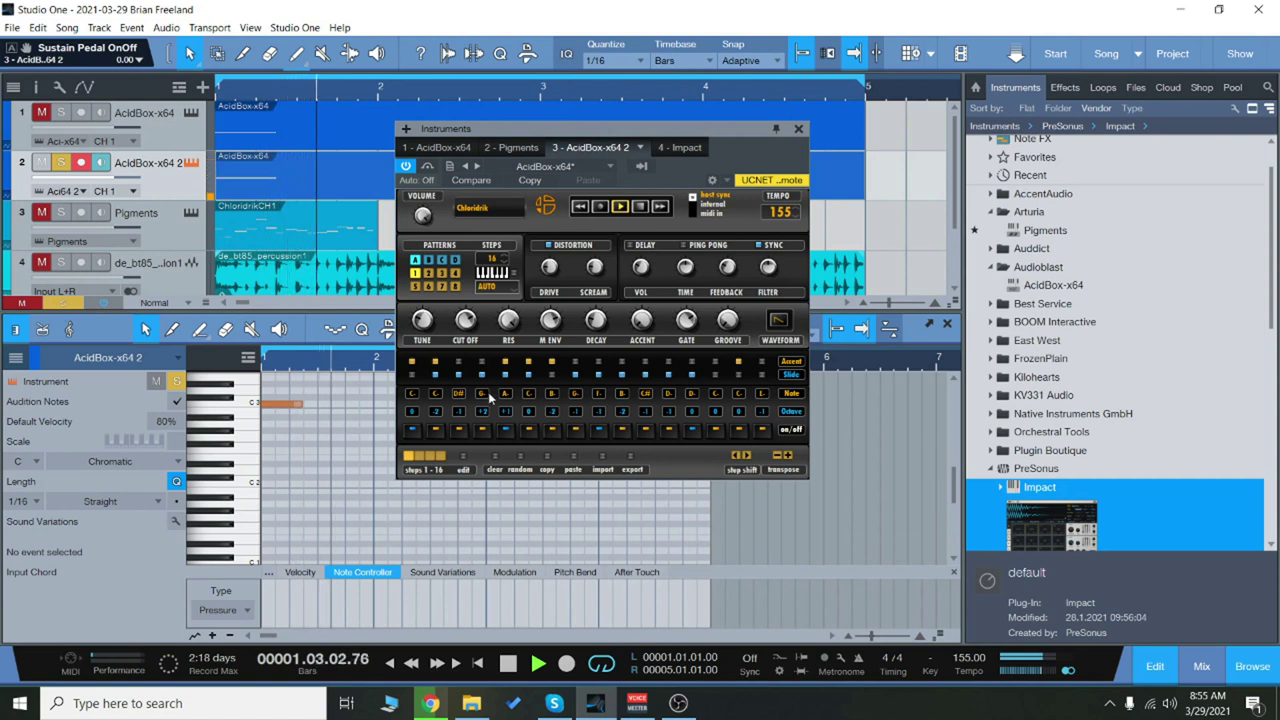
key(space)
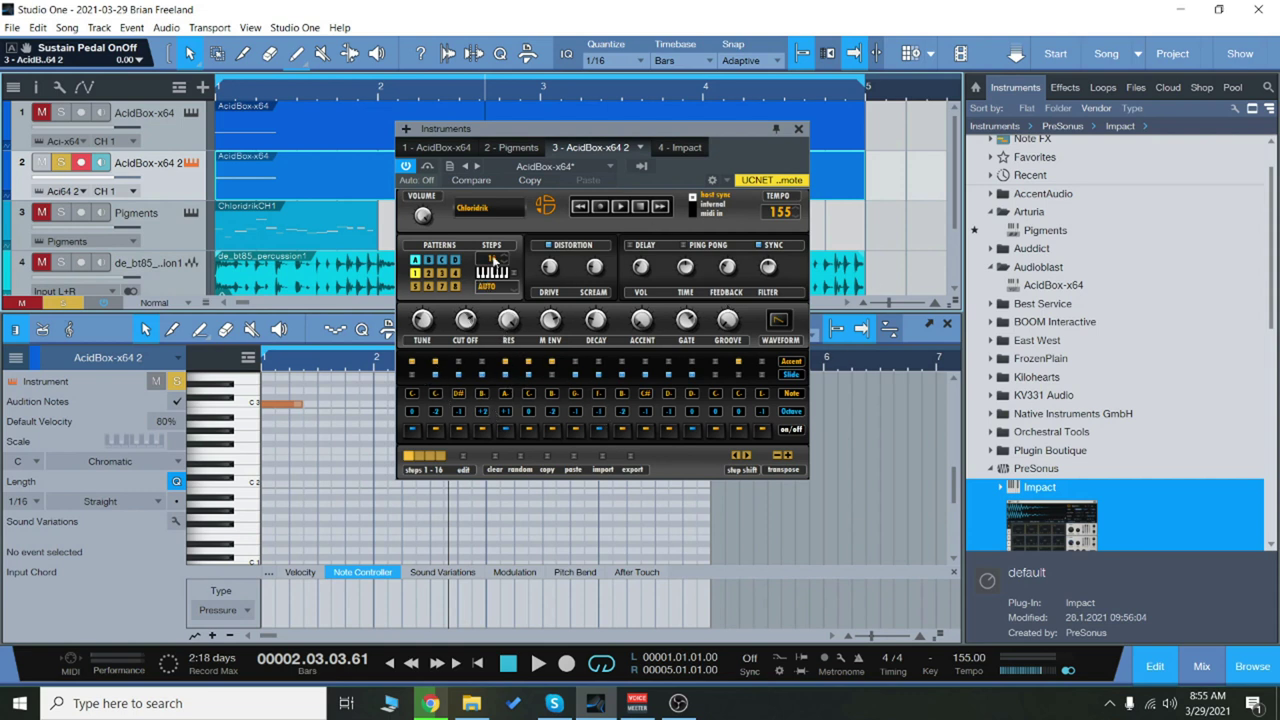
click(546, 207)
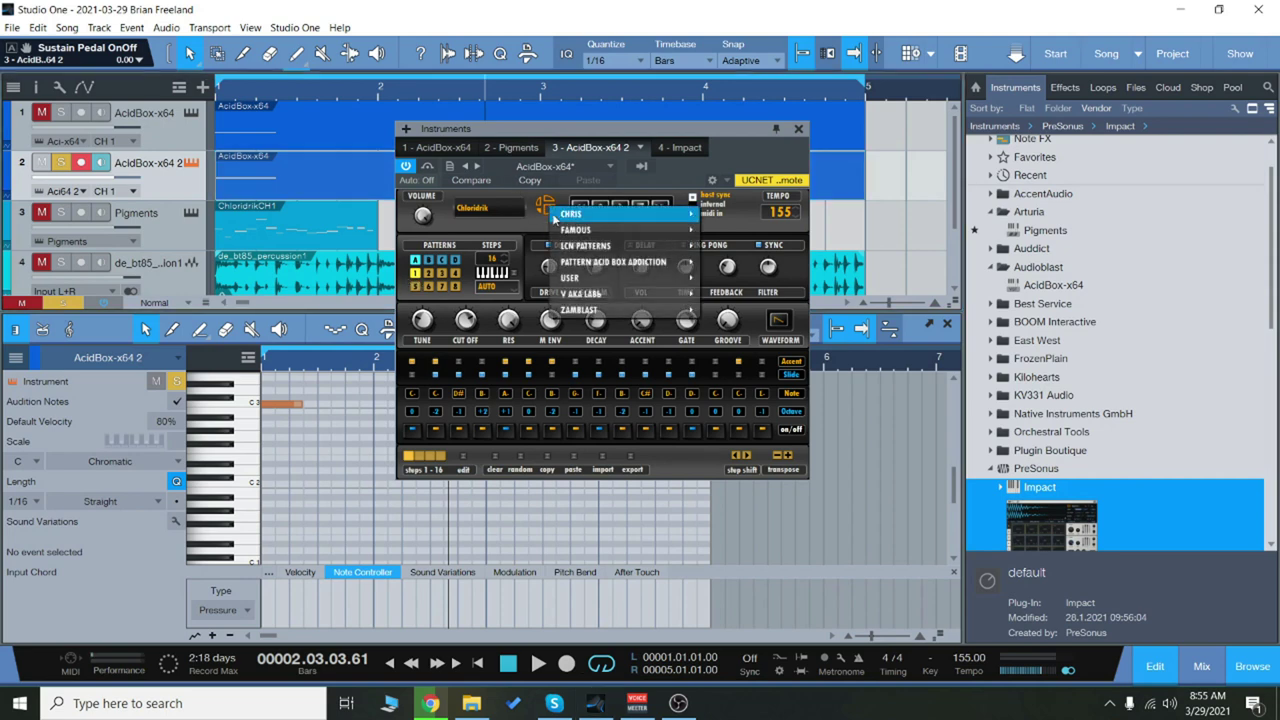
mouse_move(638, 213)
click(745, 391)
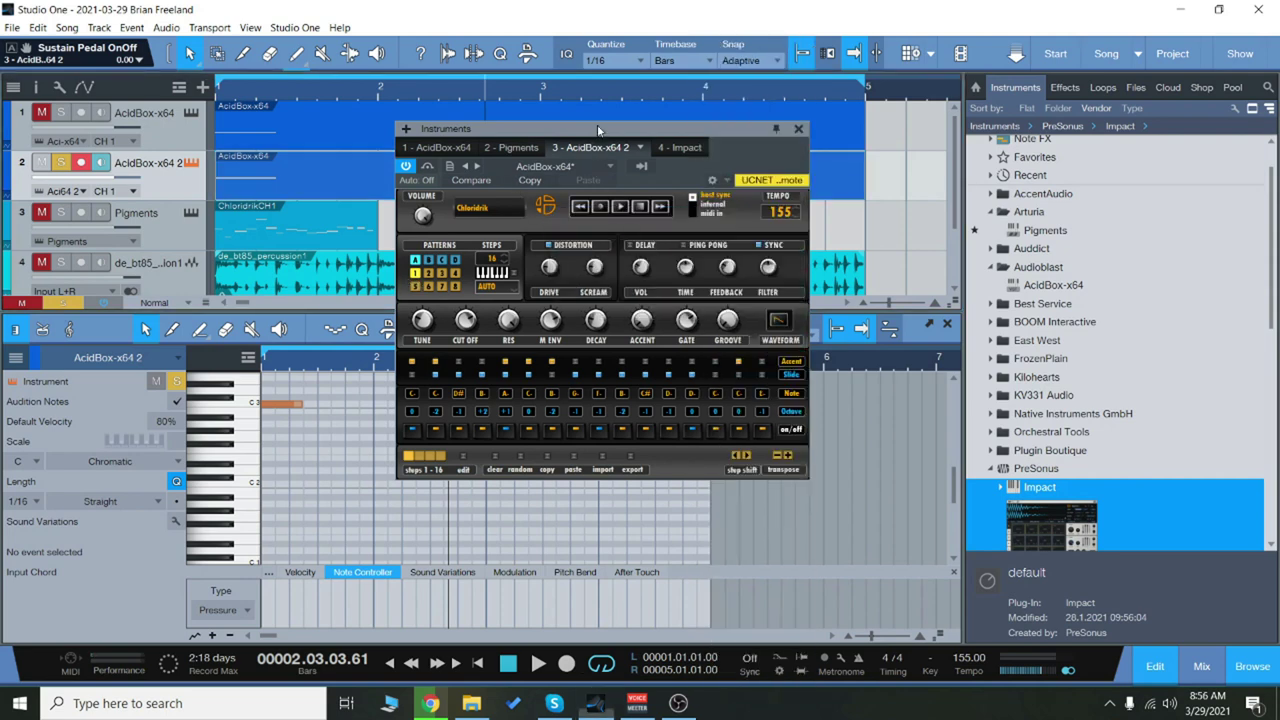
click(526, 211)
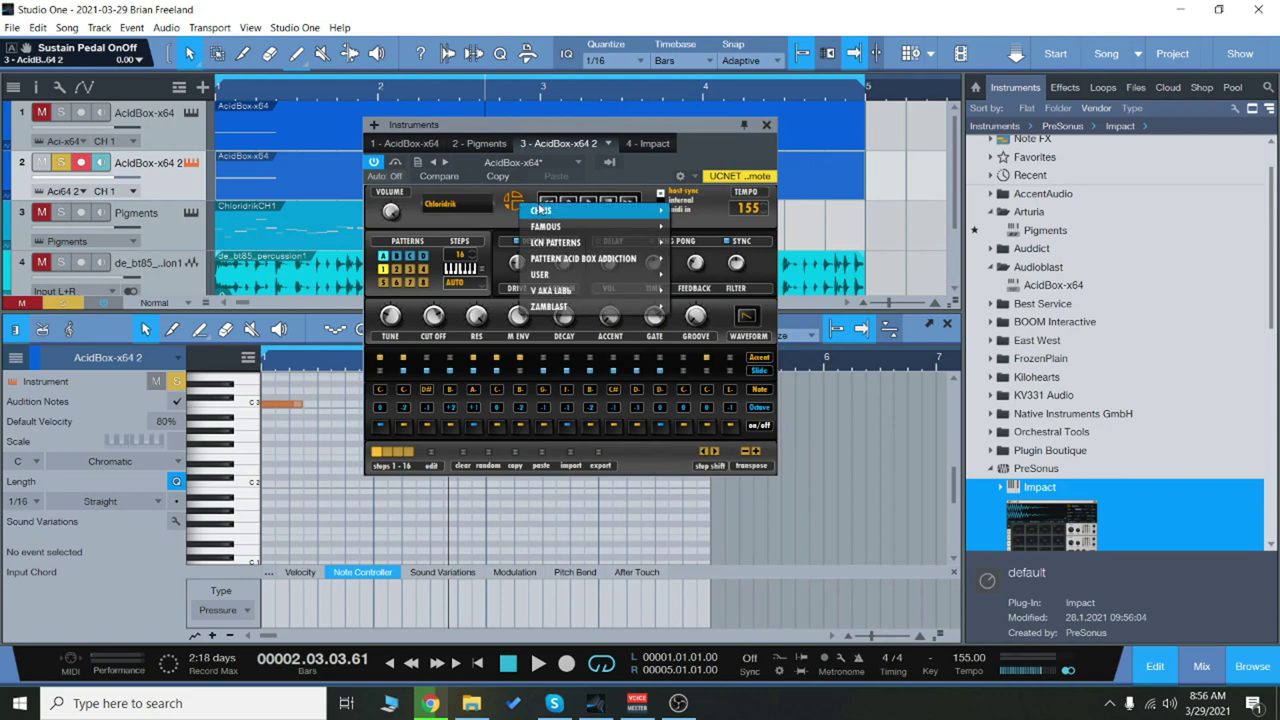
mouse_move(588, 260)
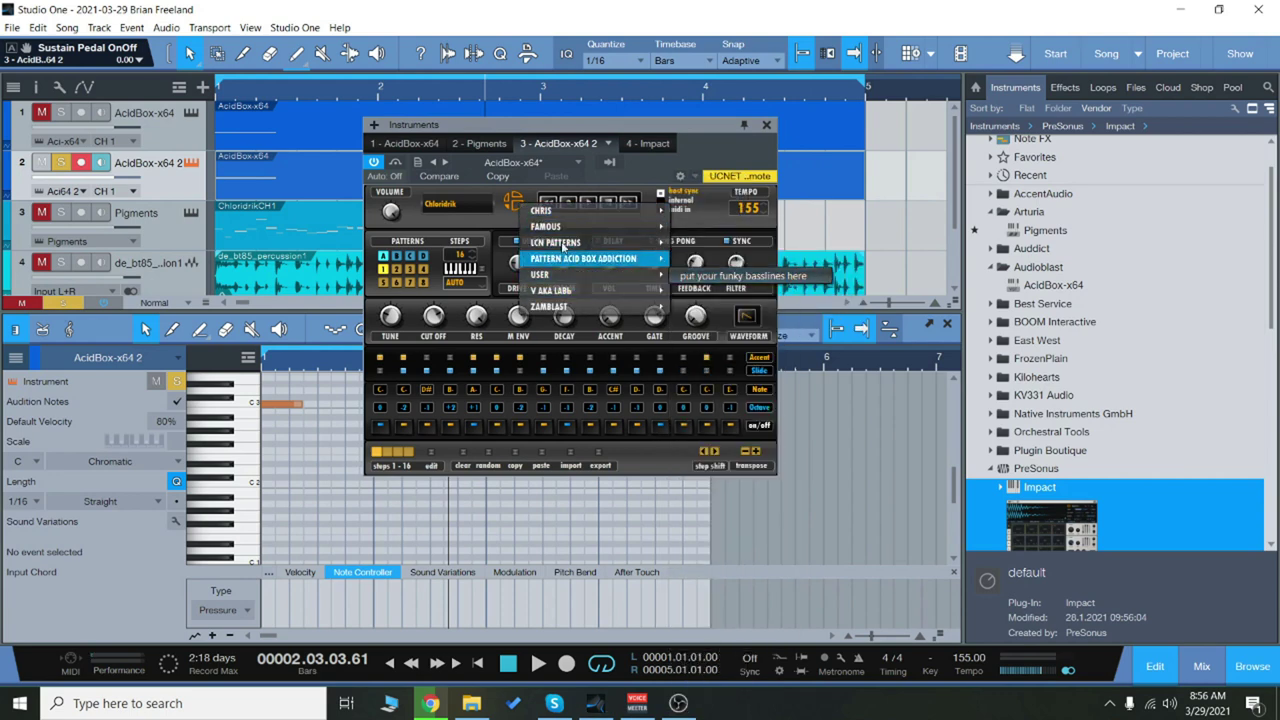
click(550, 128)
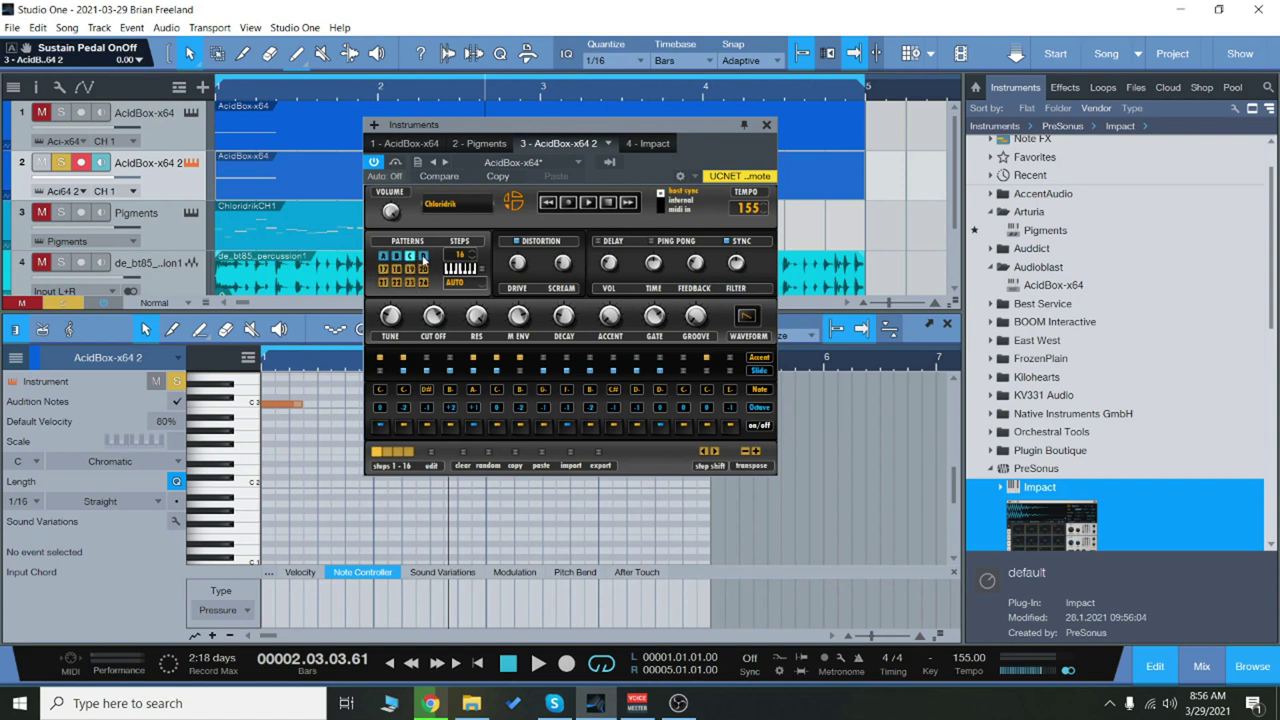
Look through the AcidBox pattern banks and trigger pattern slots such as 5 and 6 from the lowest piano-roll keys, returning to pattern 1.
click(381, 276)
scroll(337, 488, down, 10)
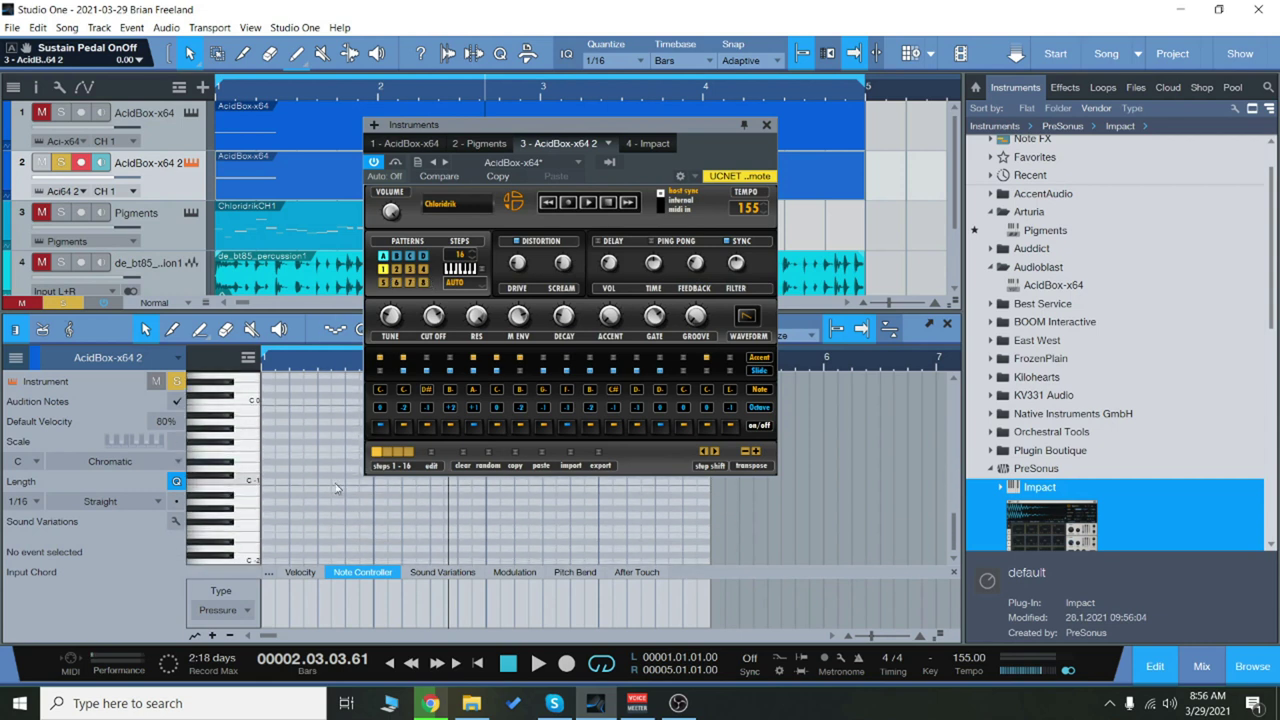
click(250, 543)
mouse_move(250, 543)
mouse_down()
mouse_move(245, 472)
mouse_move(252, 563)
mouse_up()
click(252, 557)
click(252, 545)
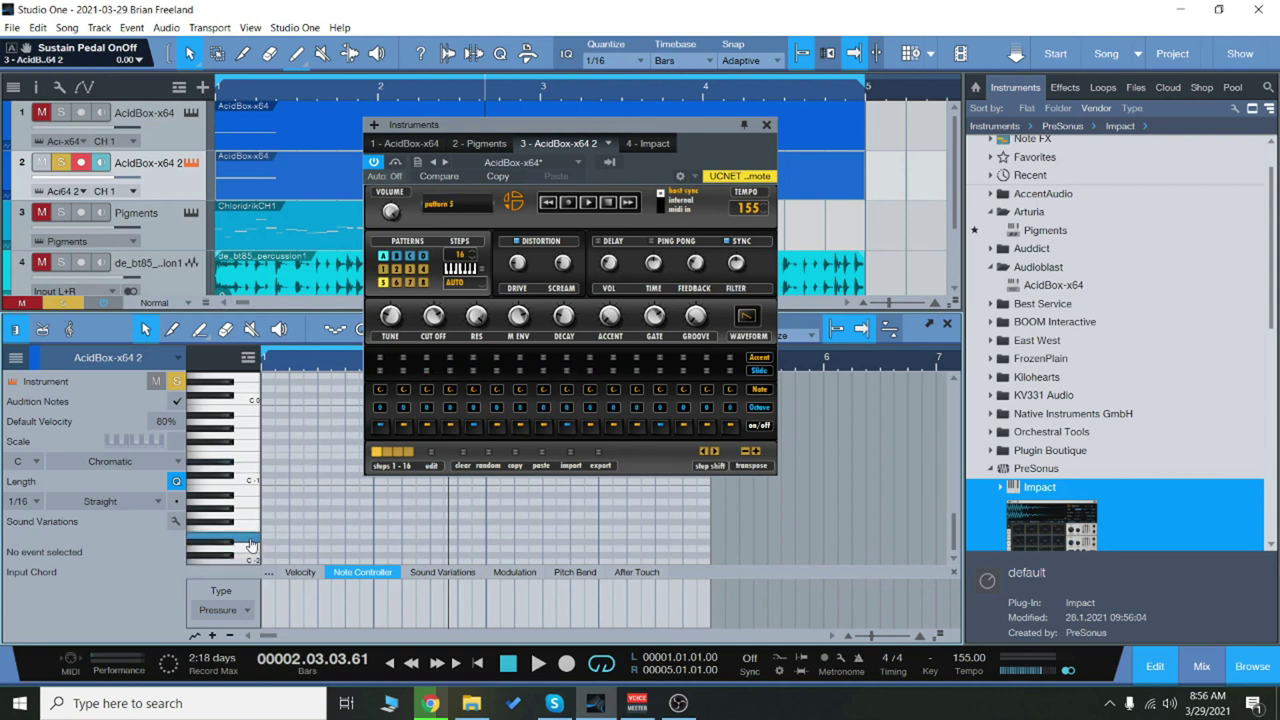
click(251, 533)
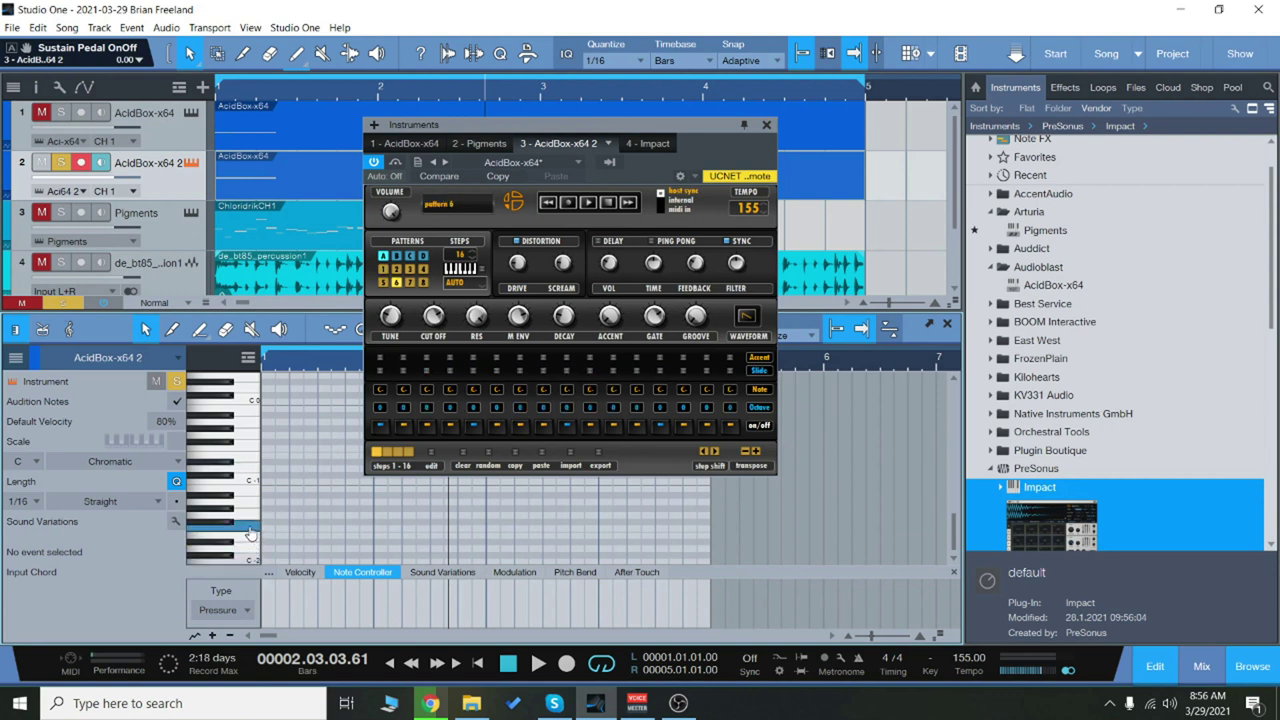
click(250, 518)
drag(250, 515, 262, 562)
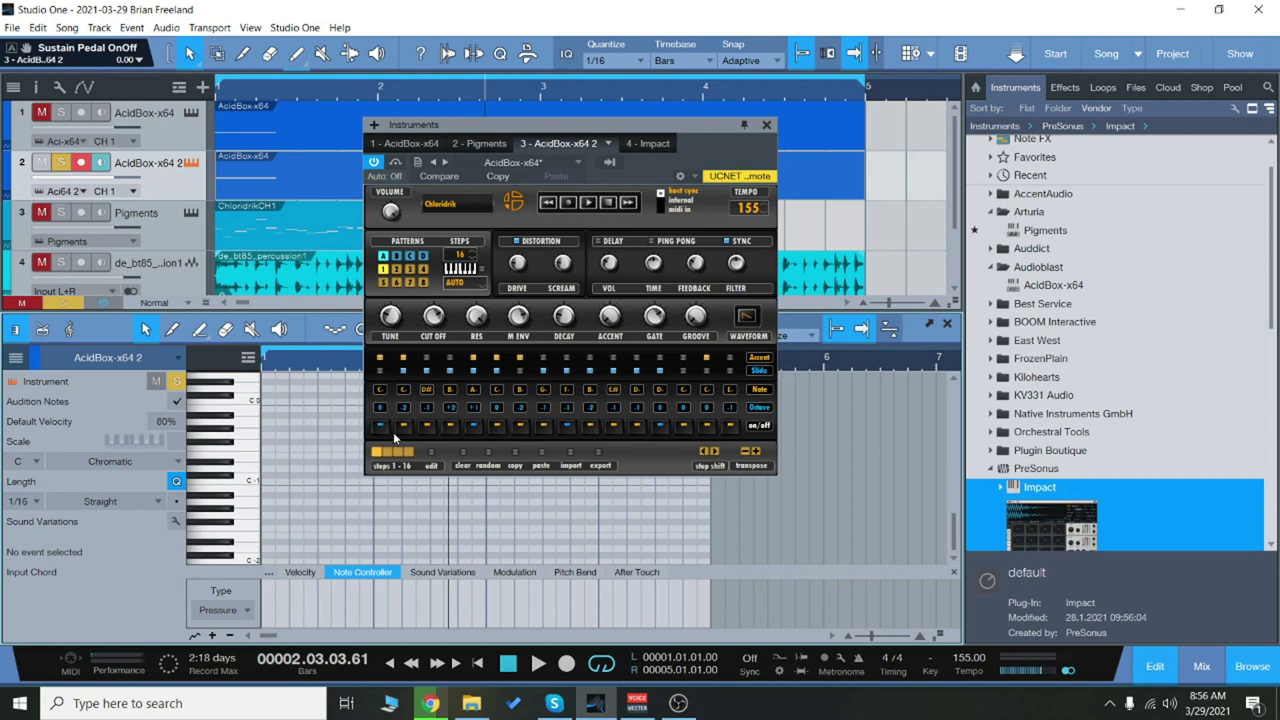
Play the song and edit steps 4 and 5 of the Chloridrik sequence, changing step 4's note to C.
drag(603, 128, 631, 150)
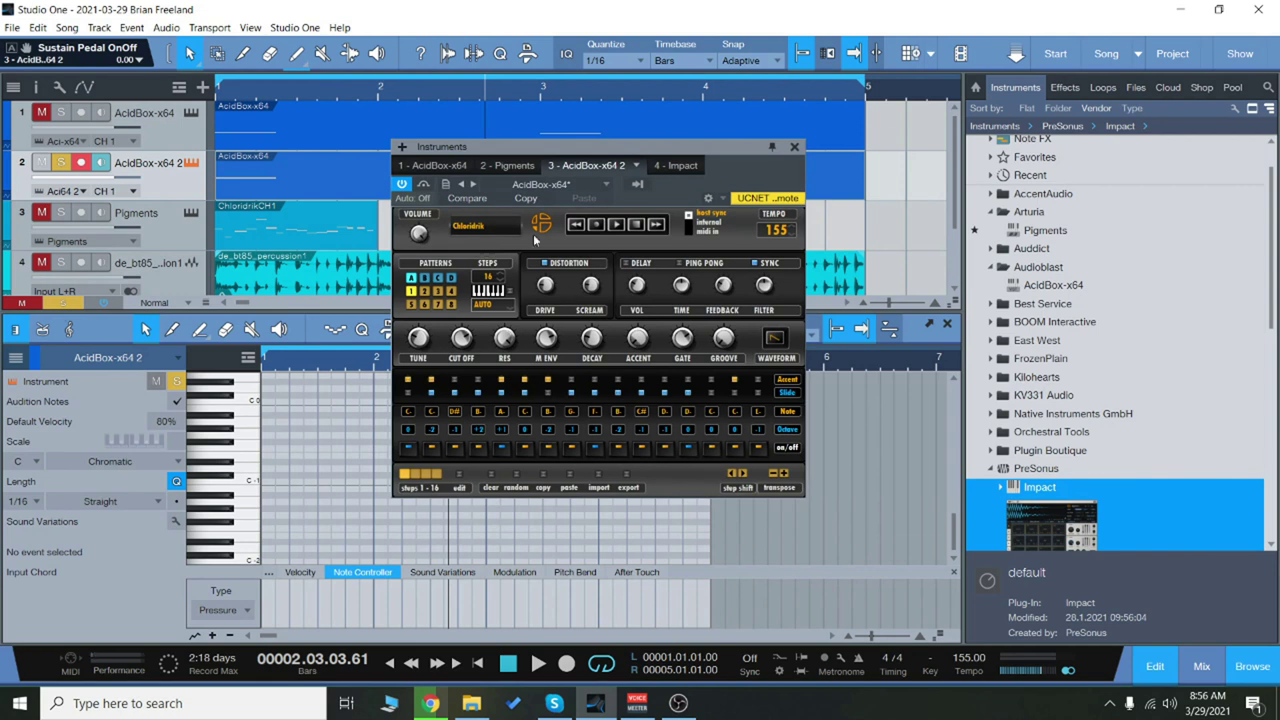
key(space)
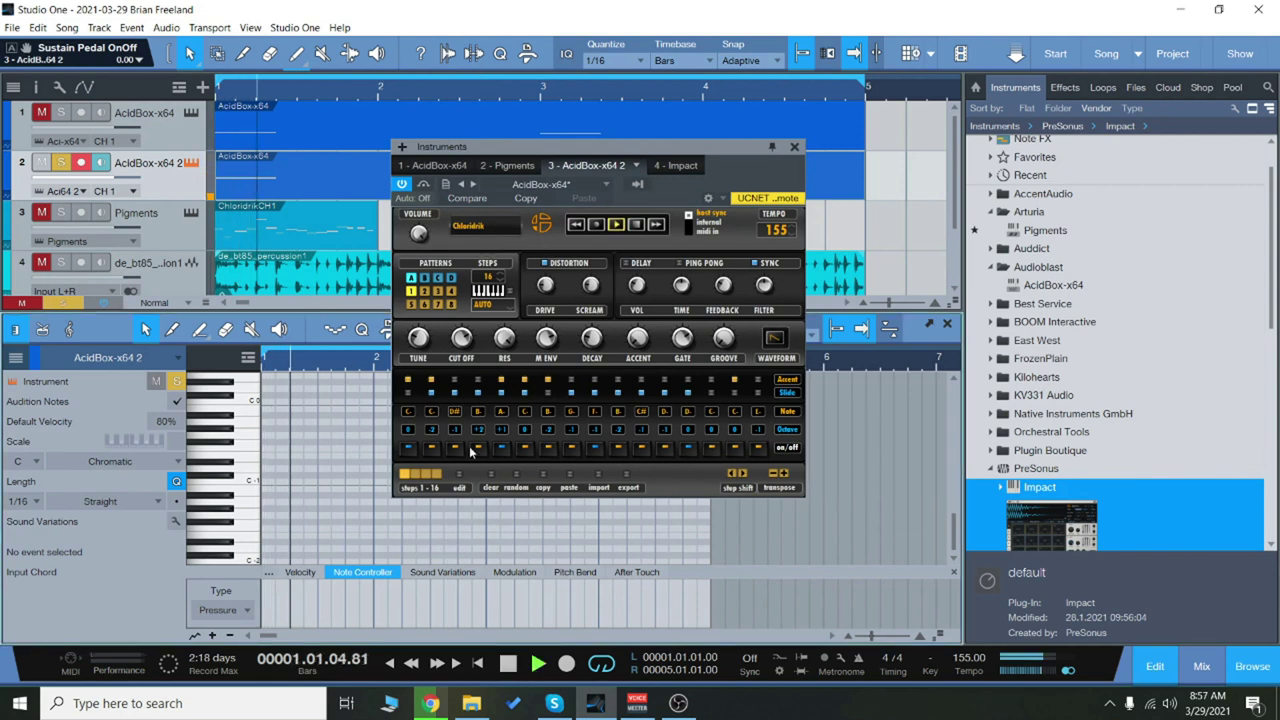
drag(481, 413, 479, 412)
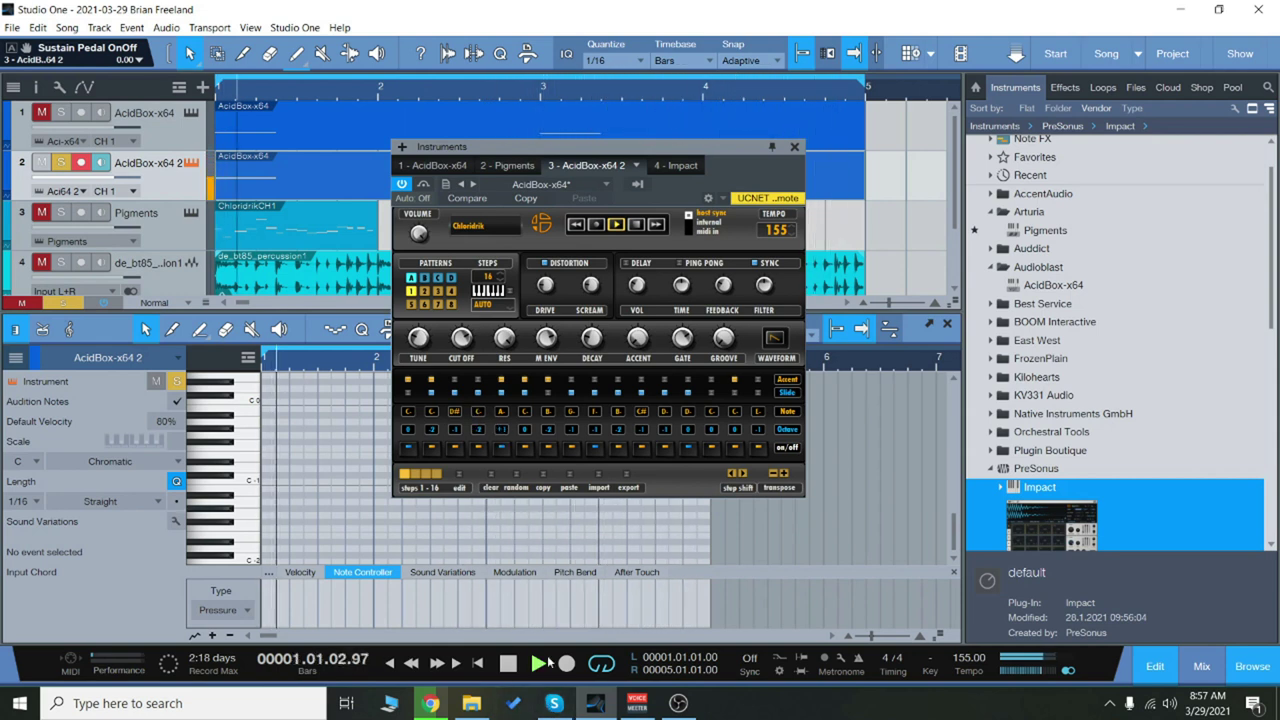
drag(502, 426, 506, 430)
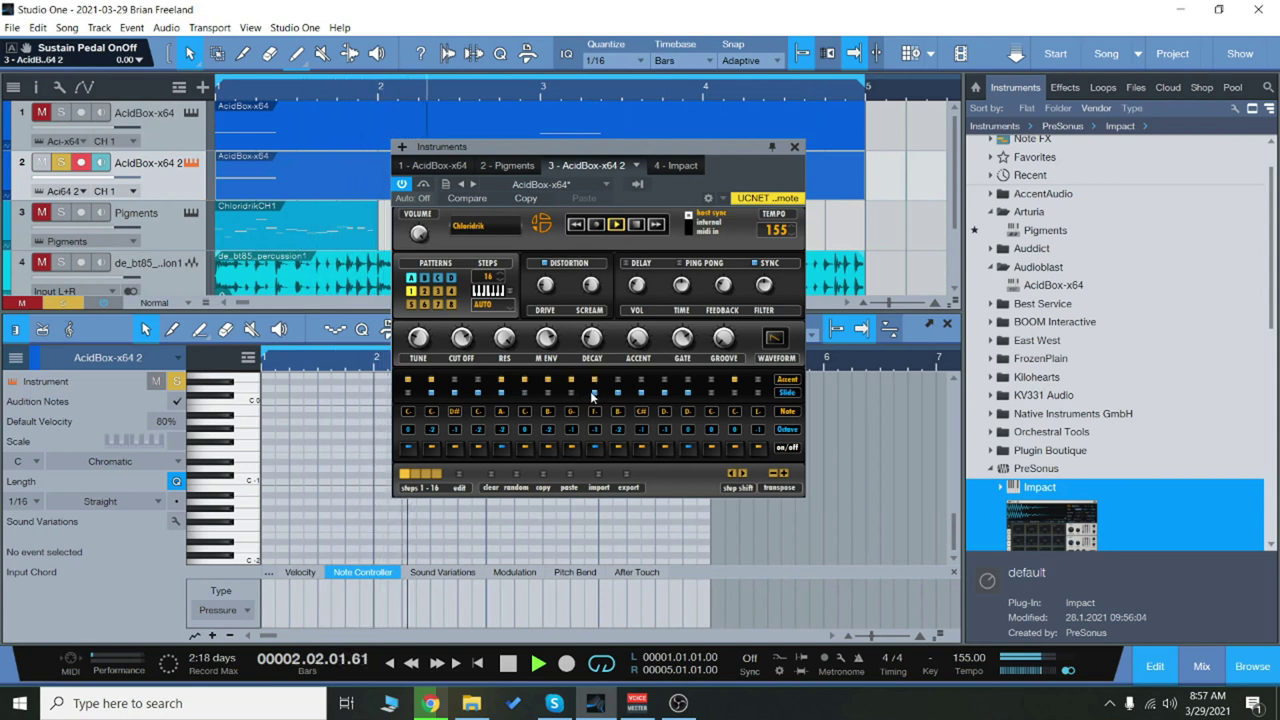
Load the Earth preset, randomize its sequence during playback and stop the song.
click(539, 665)
click(539, 665)
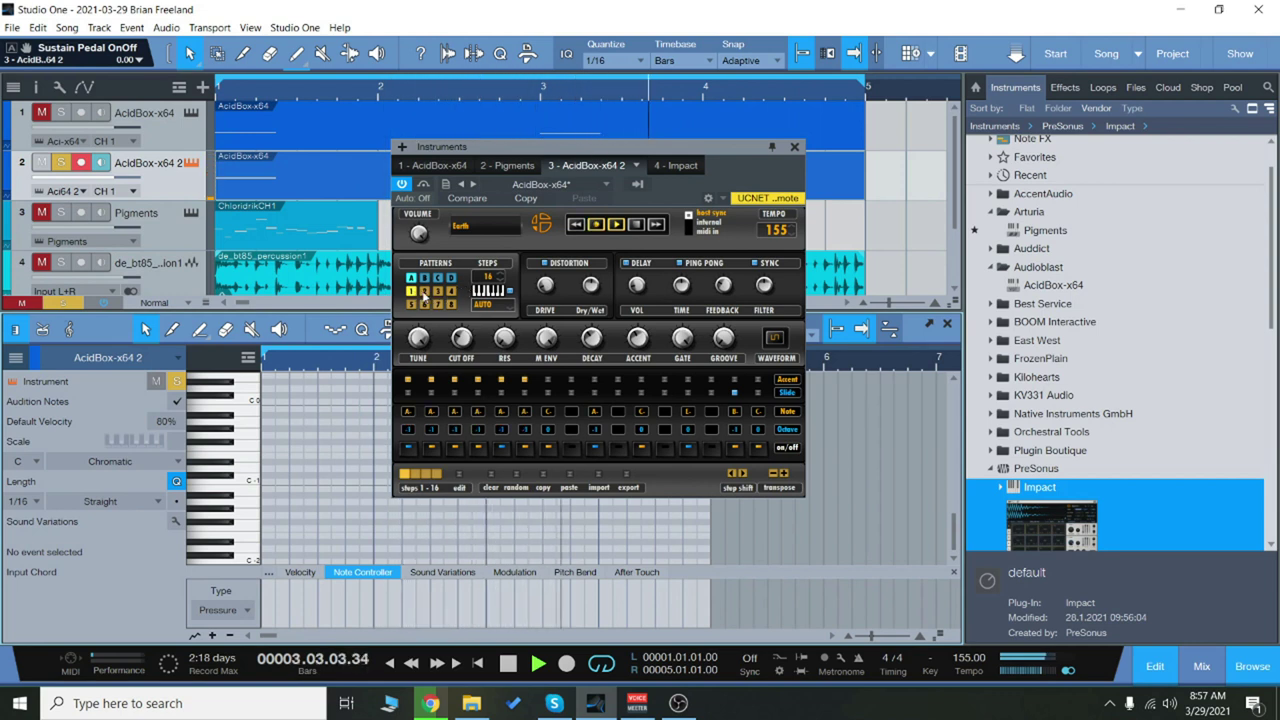
click(515, 486)
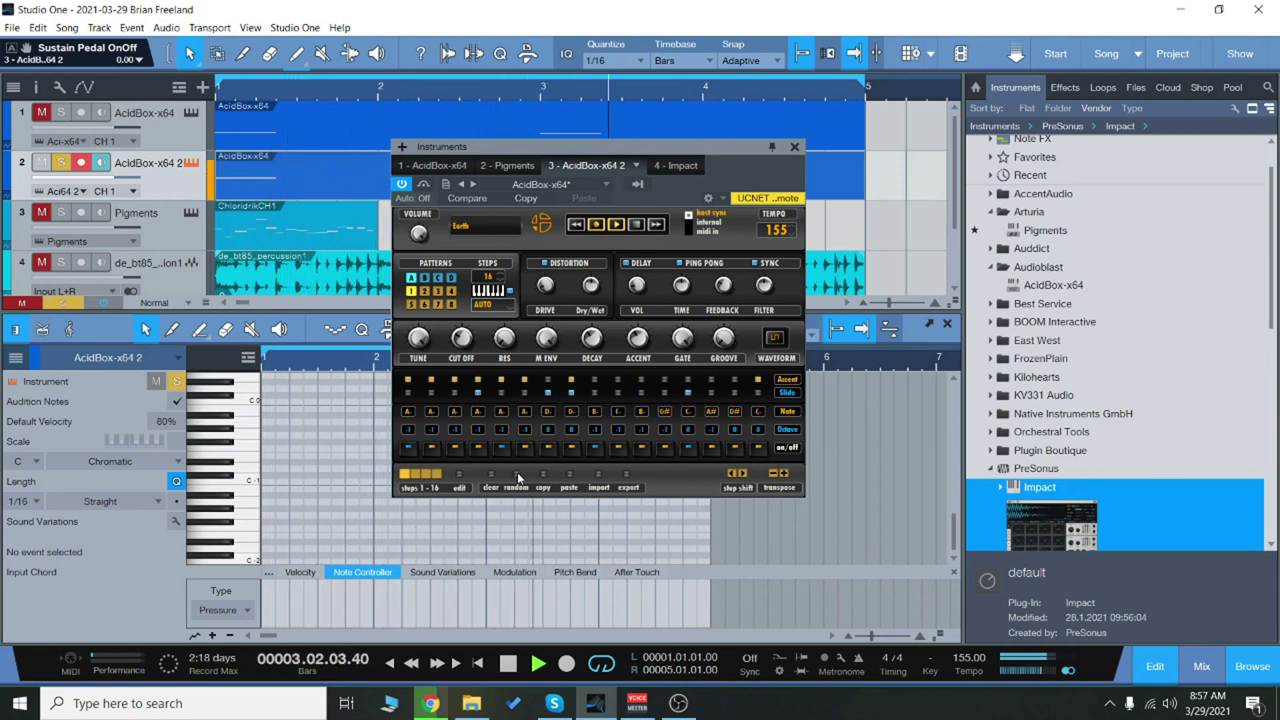
click(508, 665)
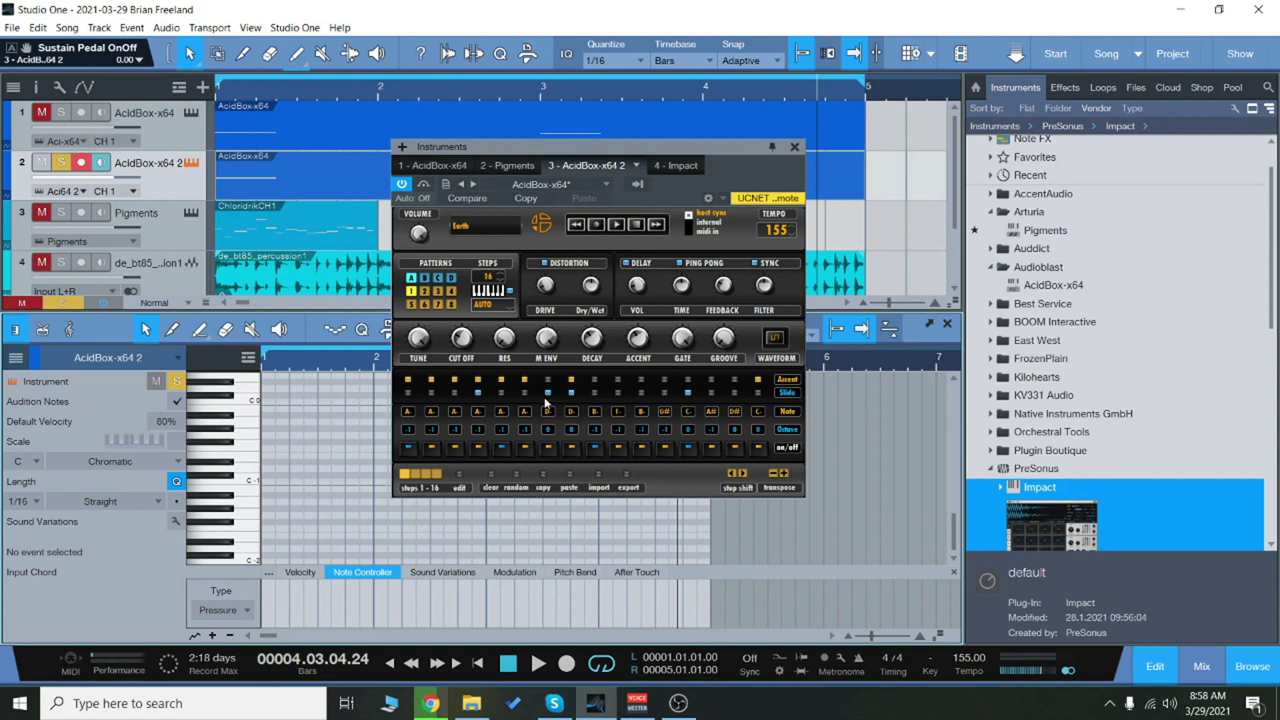
Randomize the sequence, resume playback and audition the 64step 001 presets, advancing to the one with 32 steps.
drag(603, 170, 648, 167)
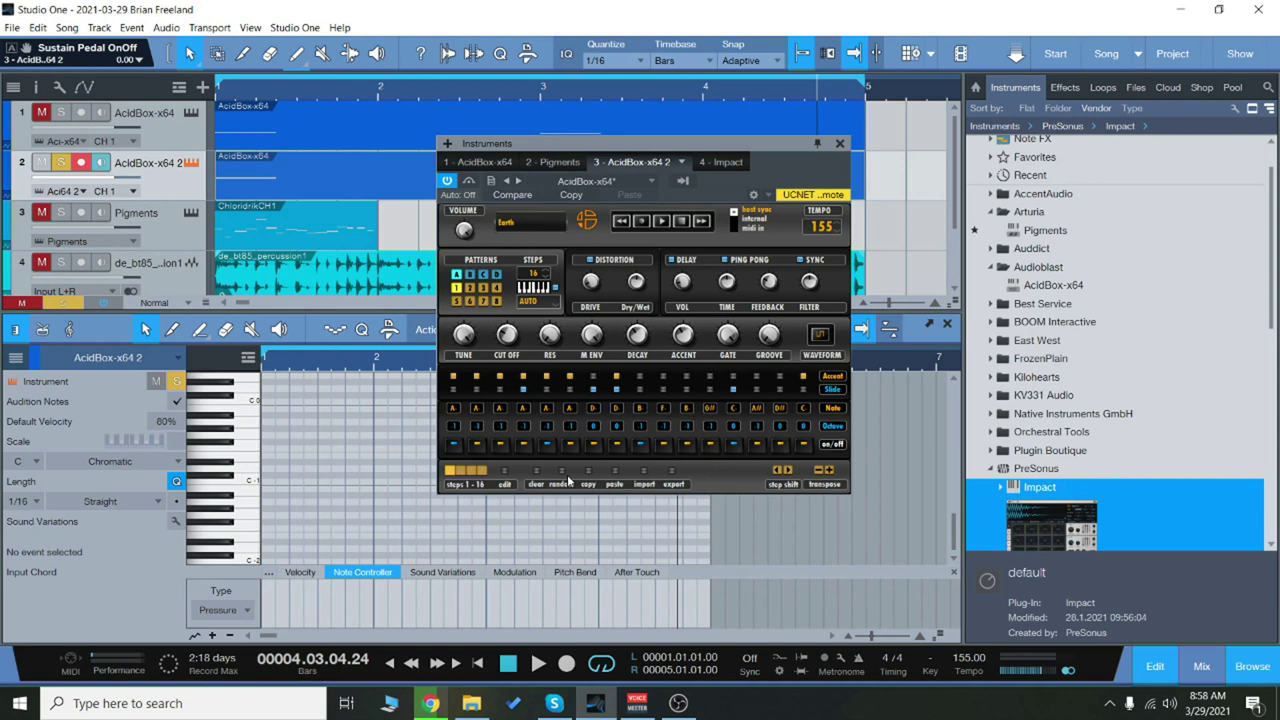
click(560, 484)
click(538, 663)
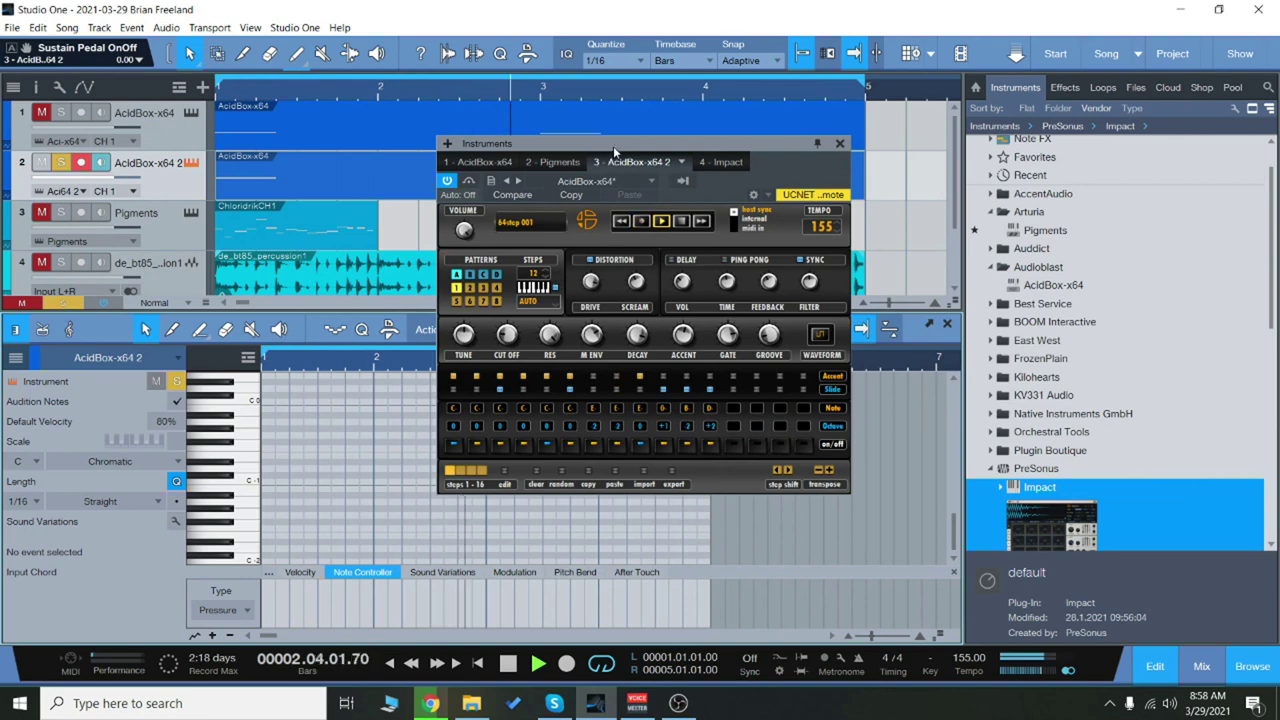
drag(611, 143, 633, 194)
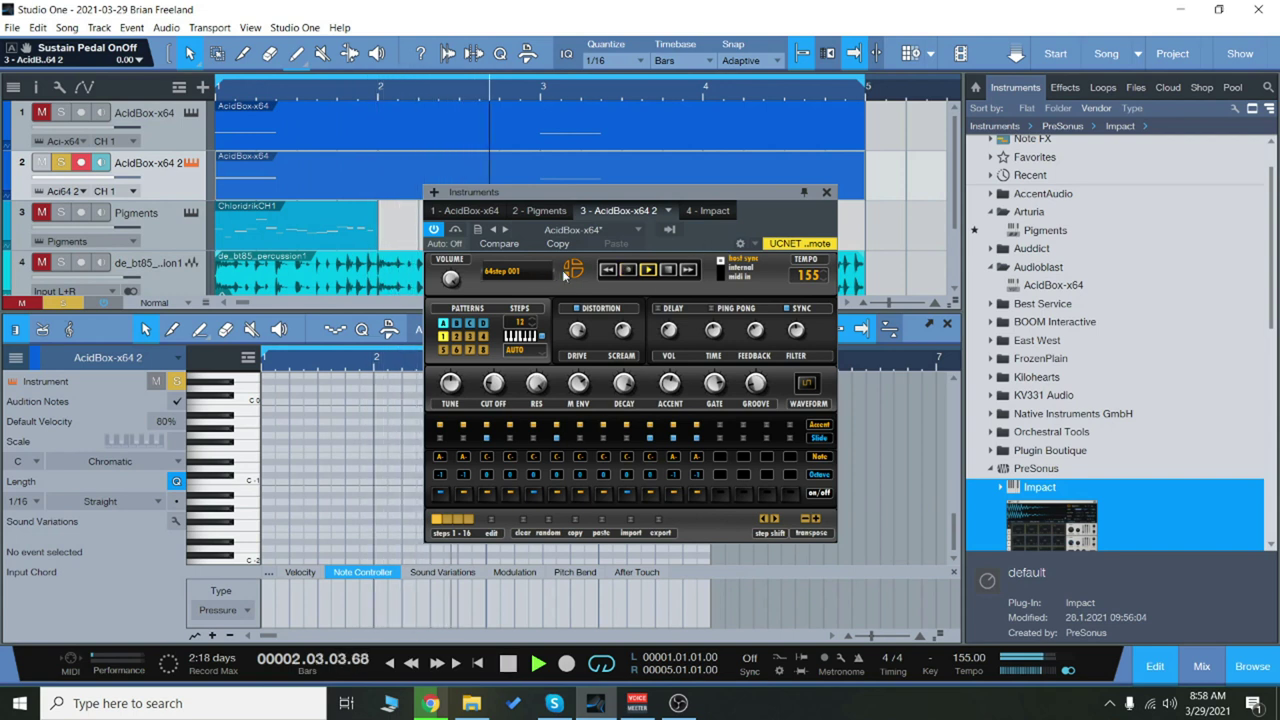
click(575, 275)
click(600, 294)
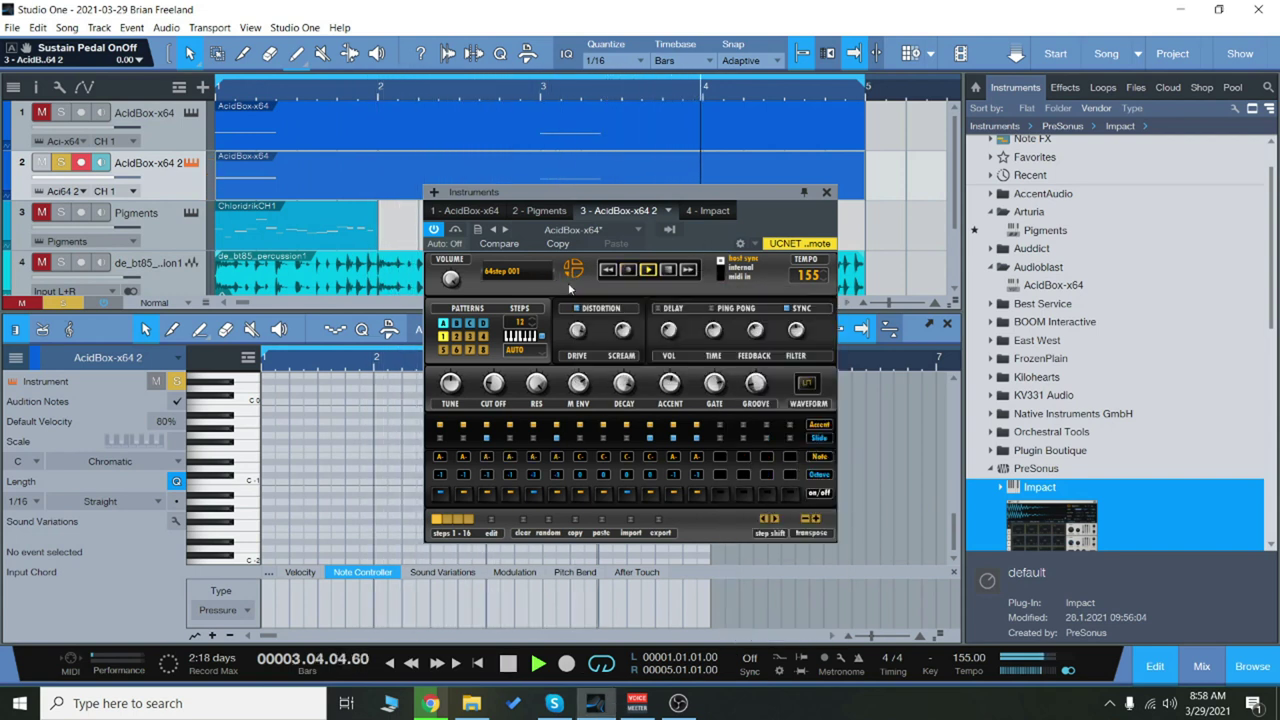
click(690, 270)
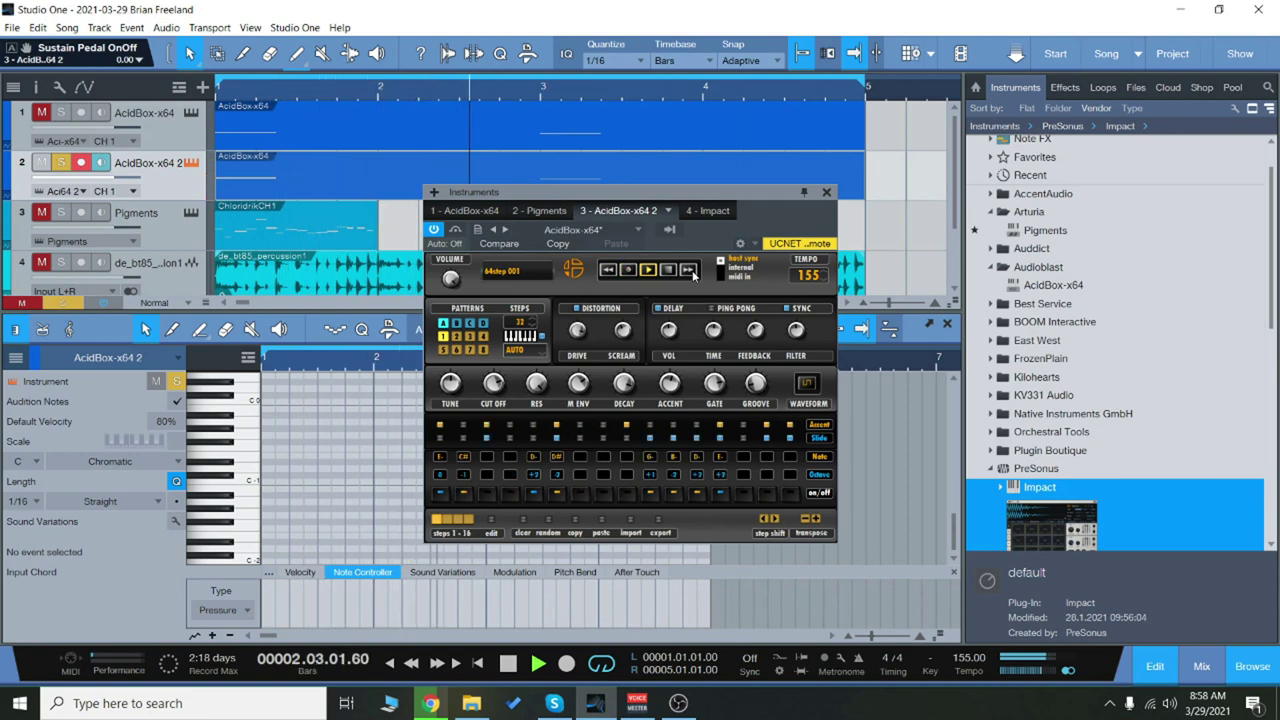
Load the Europa preset from LCN Patterns and unmute the de_bt85 percussion track.
scroll(120, 220, down, 2)
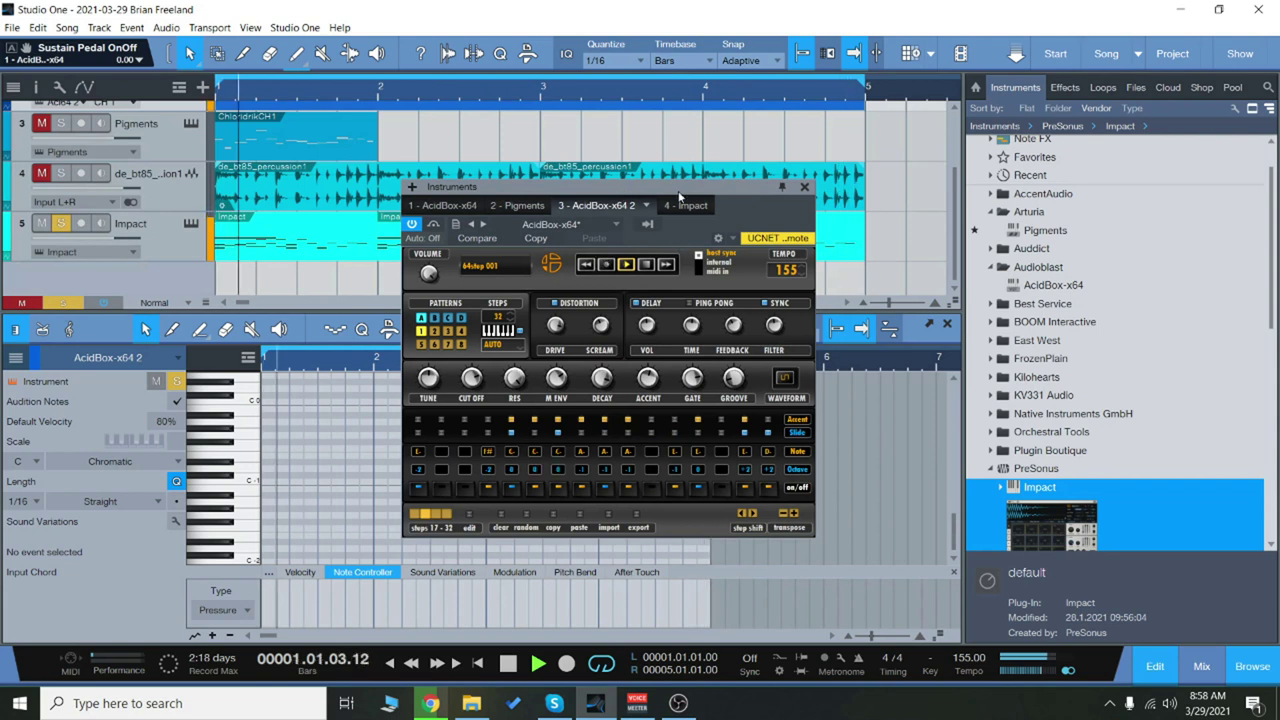
mouse_move(704, 192)
mouse_down()
mouse_move(665, 190)
mouse_move(682, 184)
mouse_up()
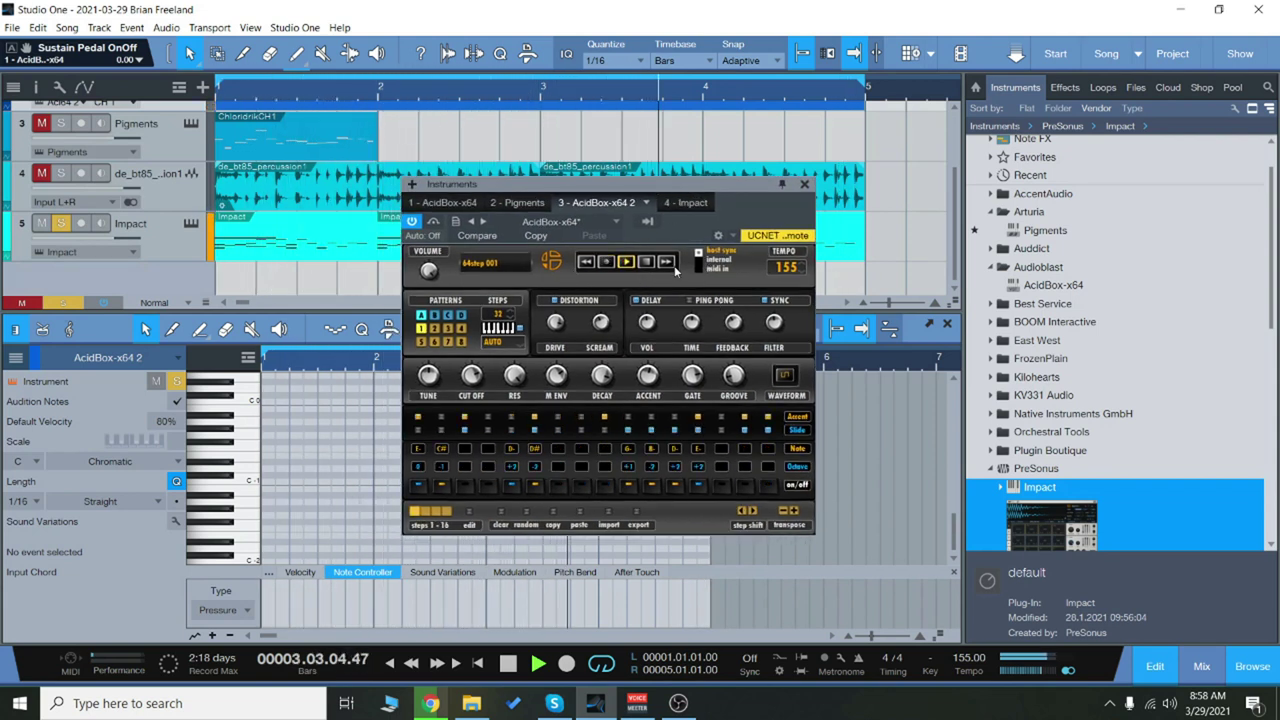
click(550, 266)
mouse_move(660, 323)
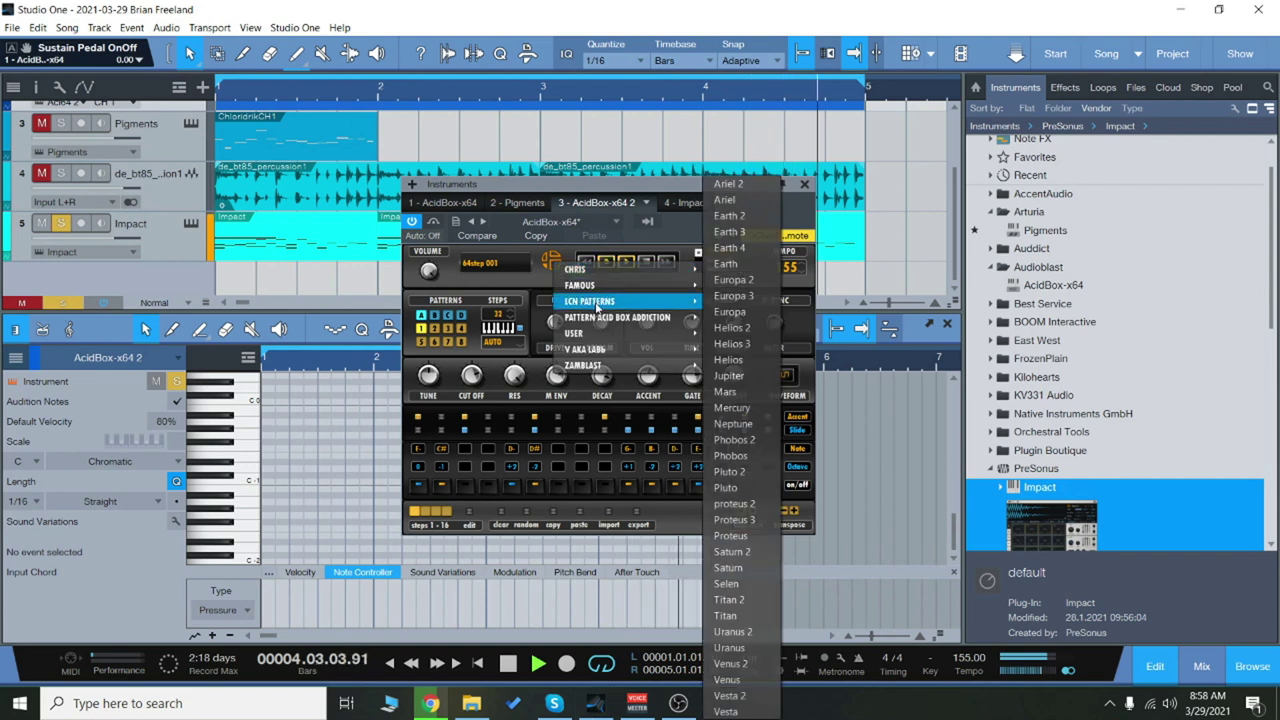
click(770, 318)
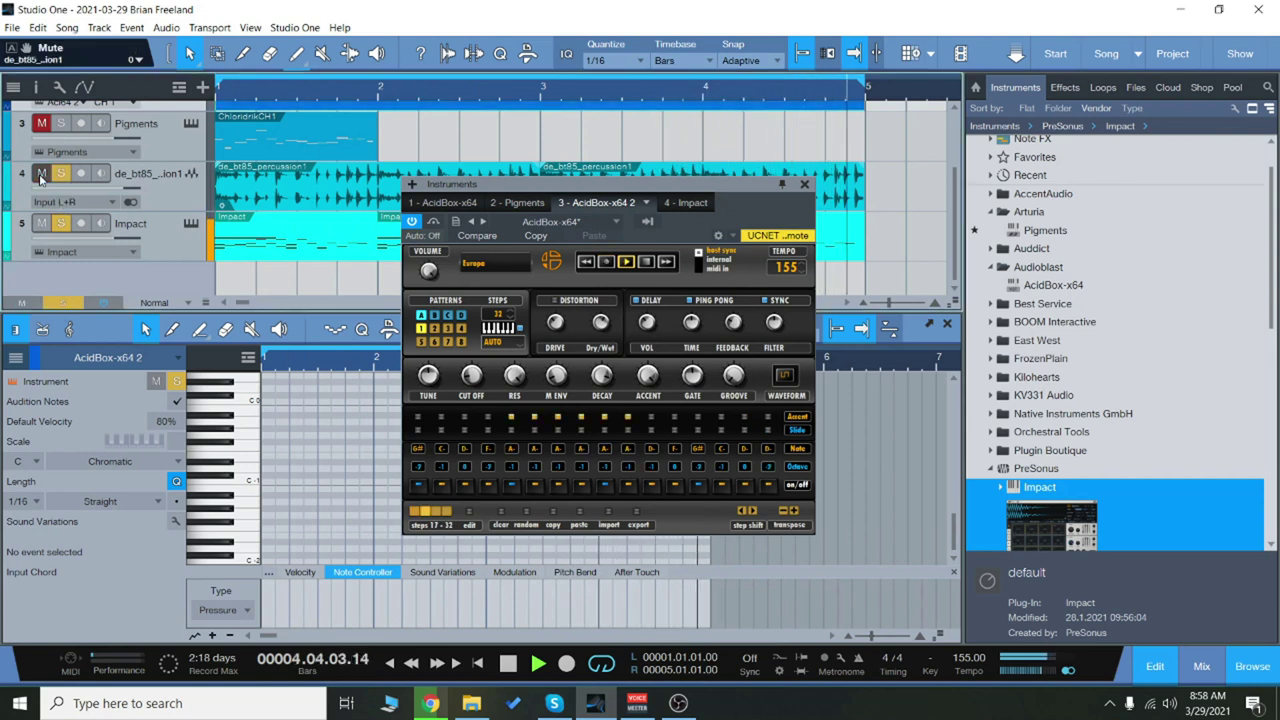
click(40, 174)
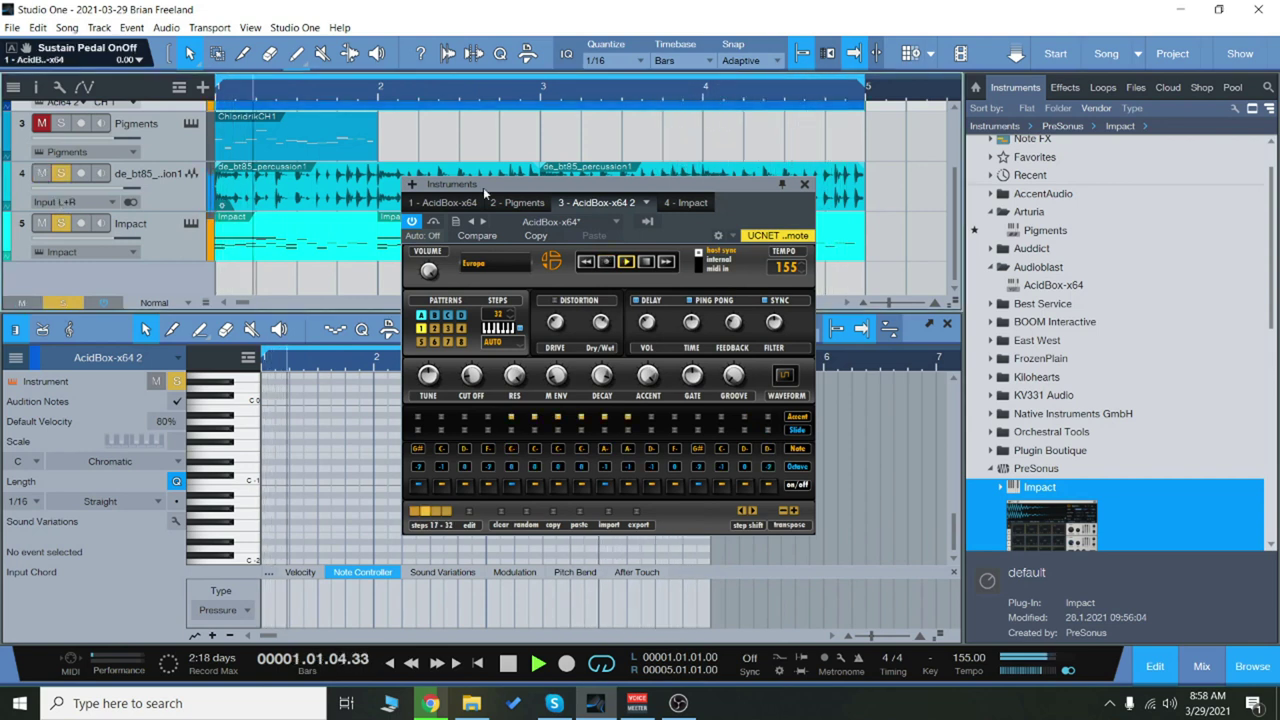
Load Acid Over from the Famous presets and advance to the next preset, Acid Phazor2.
click(555, 263)
mouse_move(654, 292)
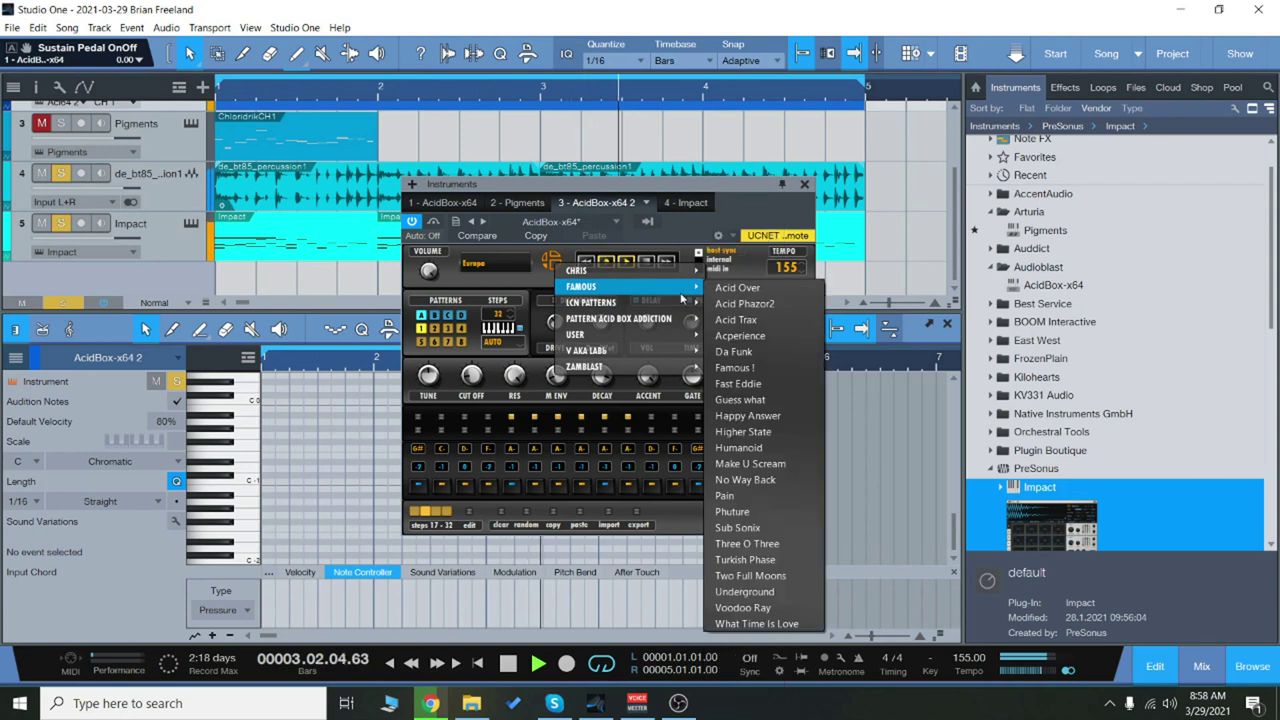
click(781, 290)
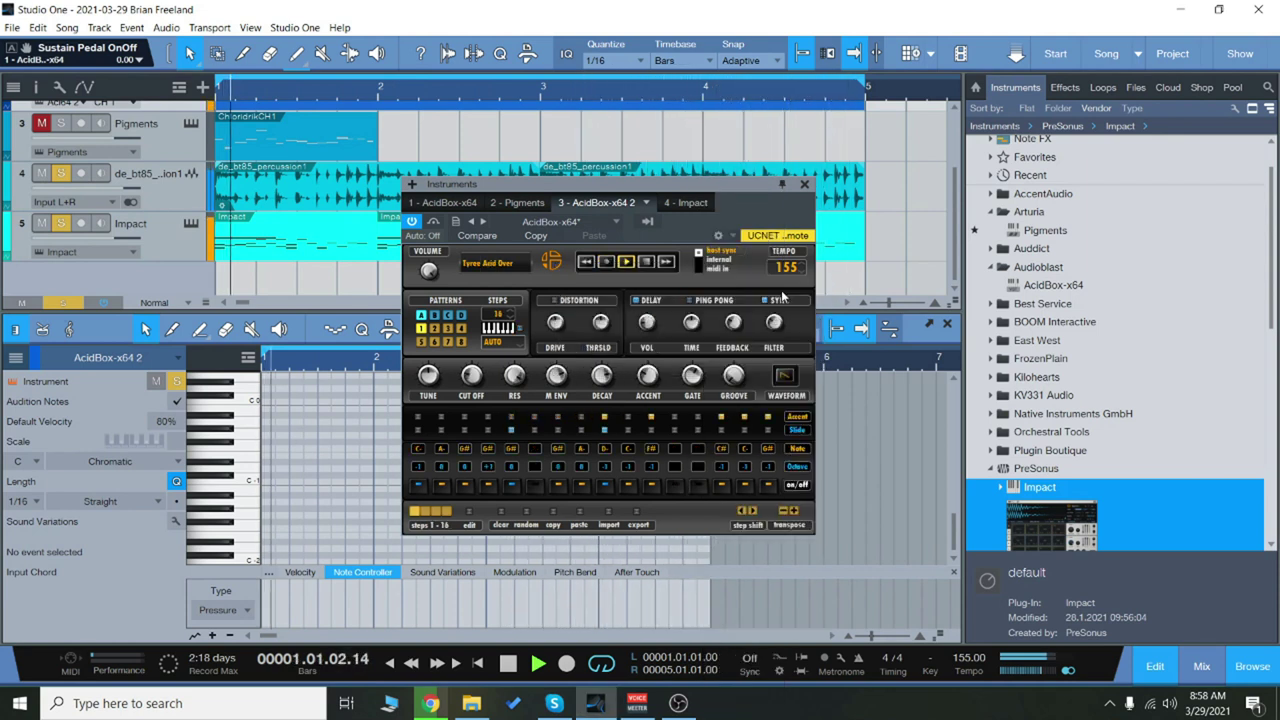
click(667, 262)
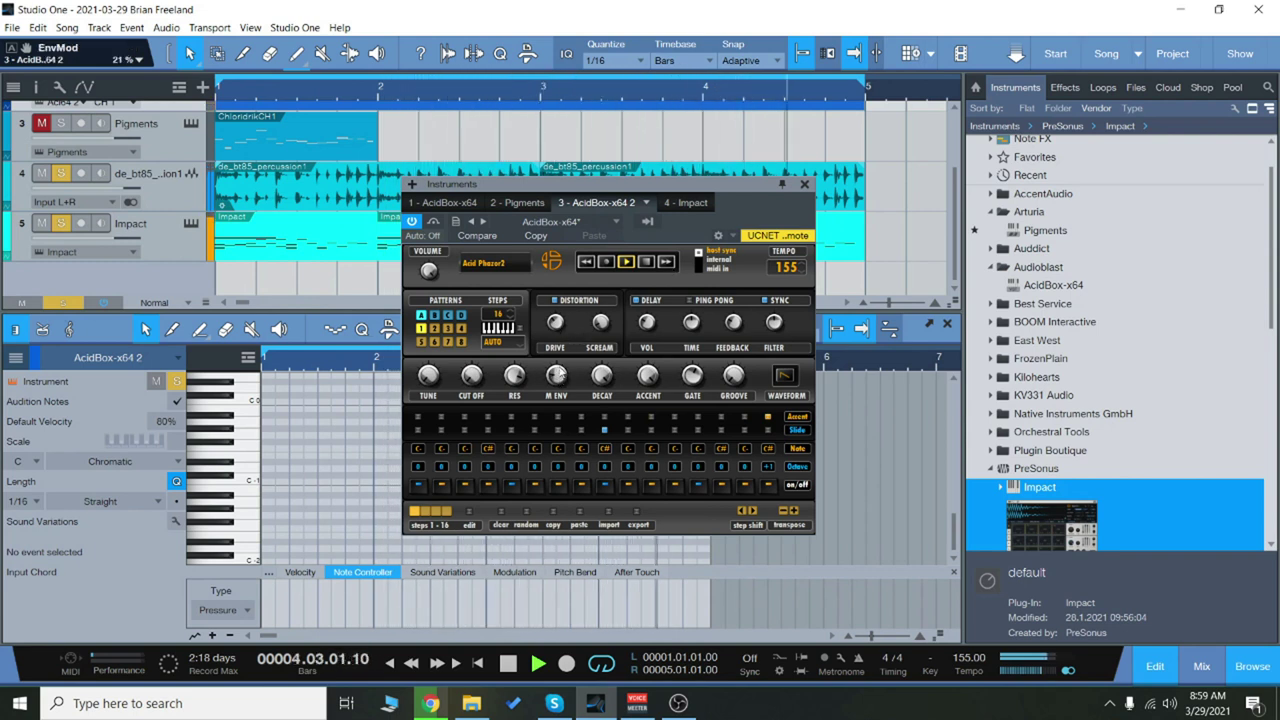
Raise the distortion Drive and Scream amounts, and turn the delay volume down to -∞.
drag(555, 321, 559, 238)
drag(608, 326, 603, 224)
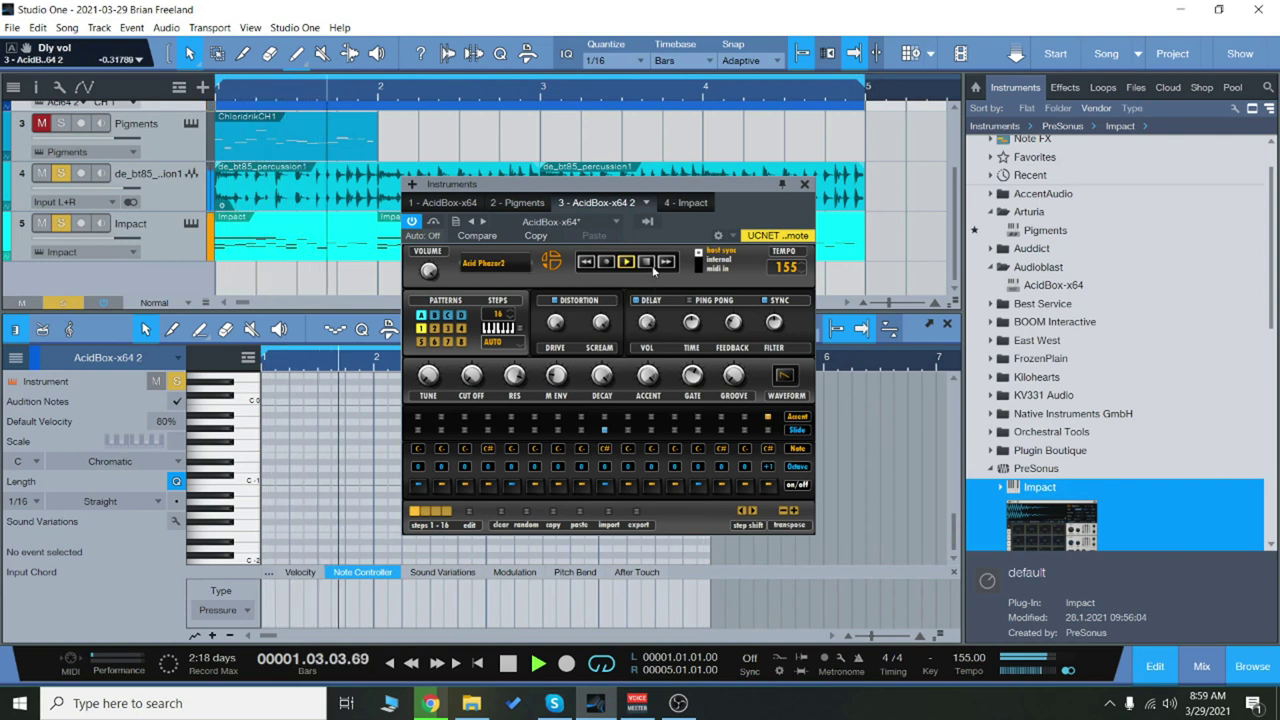
drag(655, 270, 658, 345)
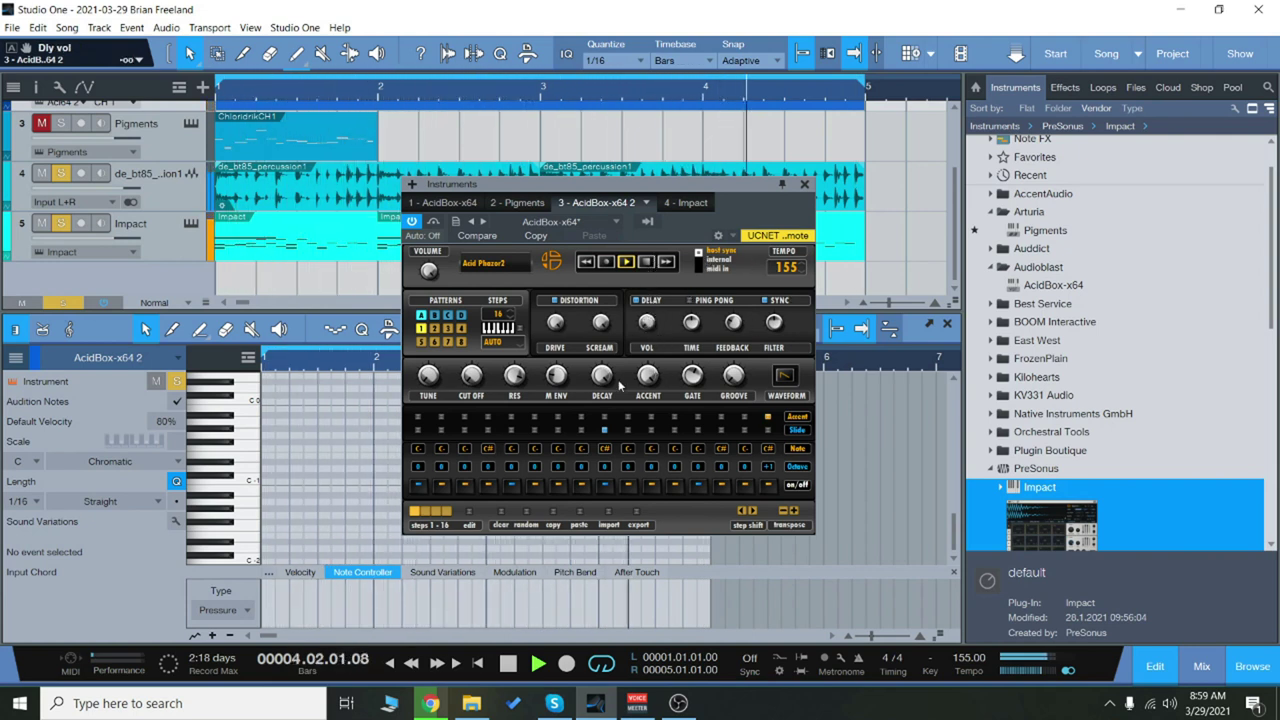
Trigger patterns 2 and 3, and in pattern 3 accent steps 1, 5 and 8 and add slides on steps 2, 4, 6 and 7.
click(433, 329)
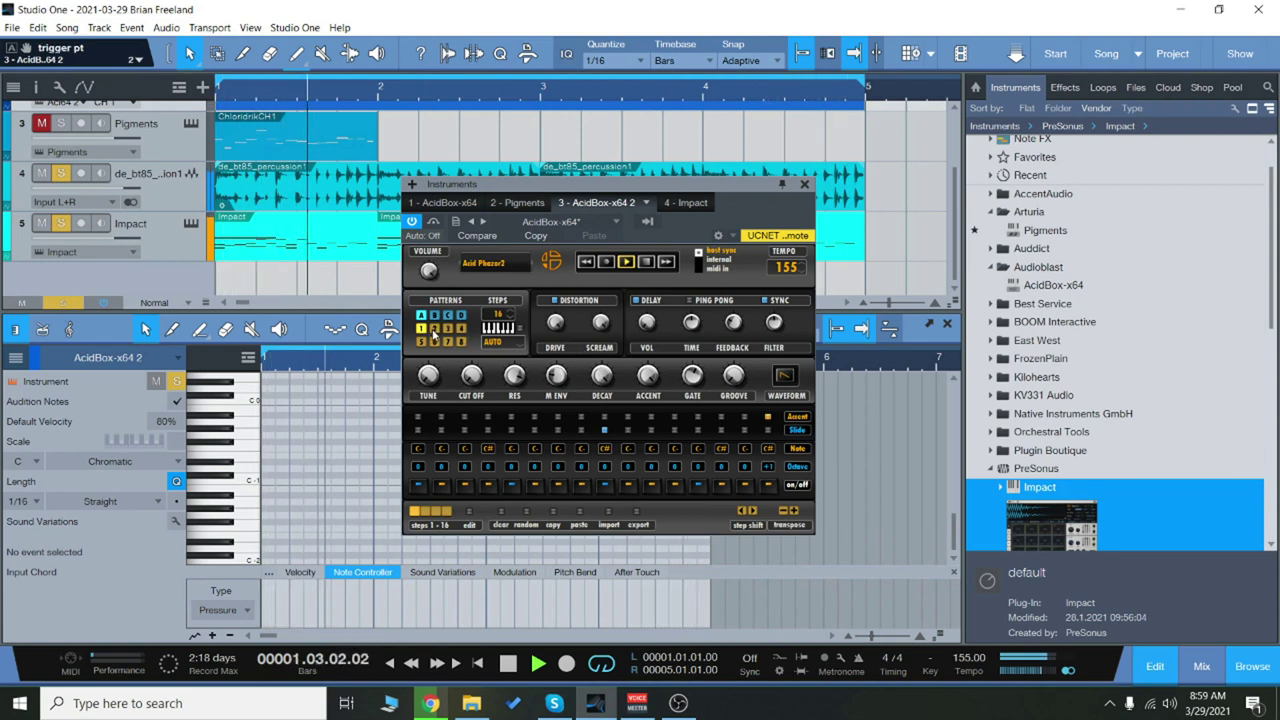
click(447, 330)
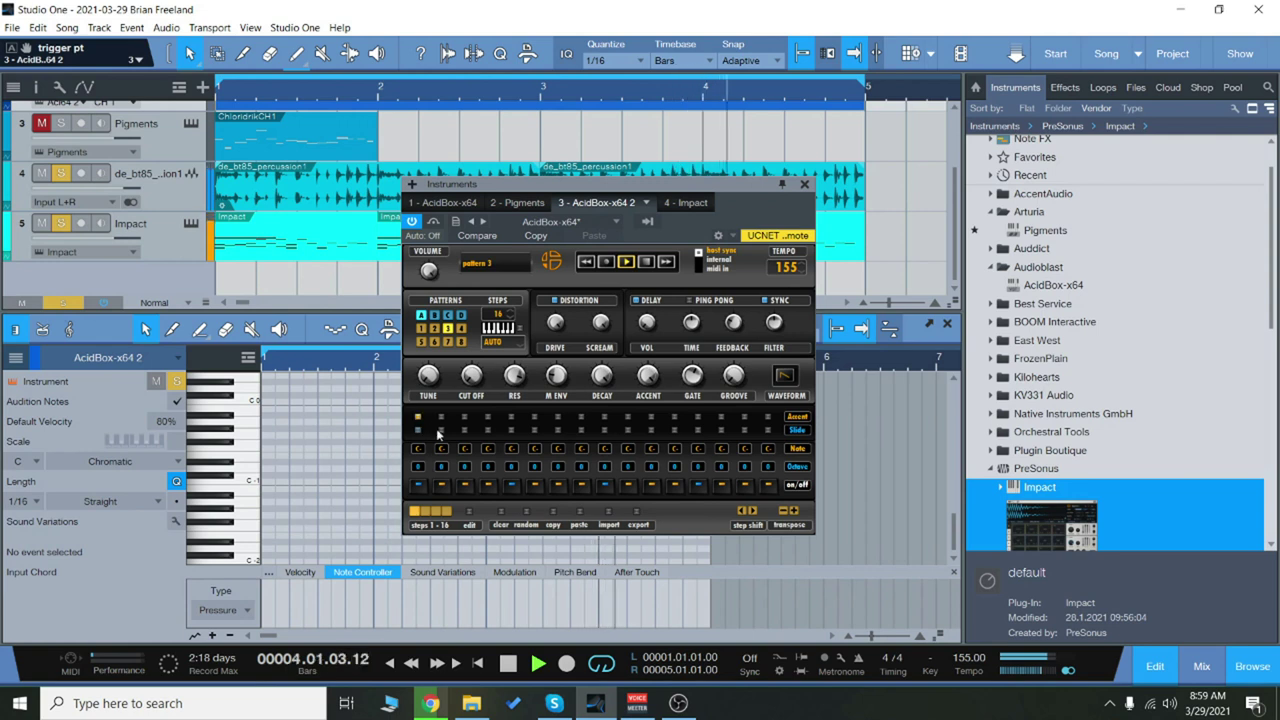
click(488, 430)
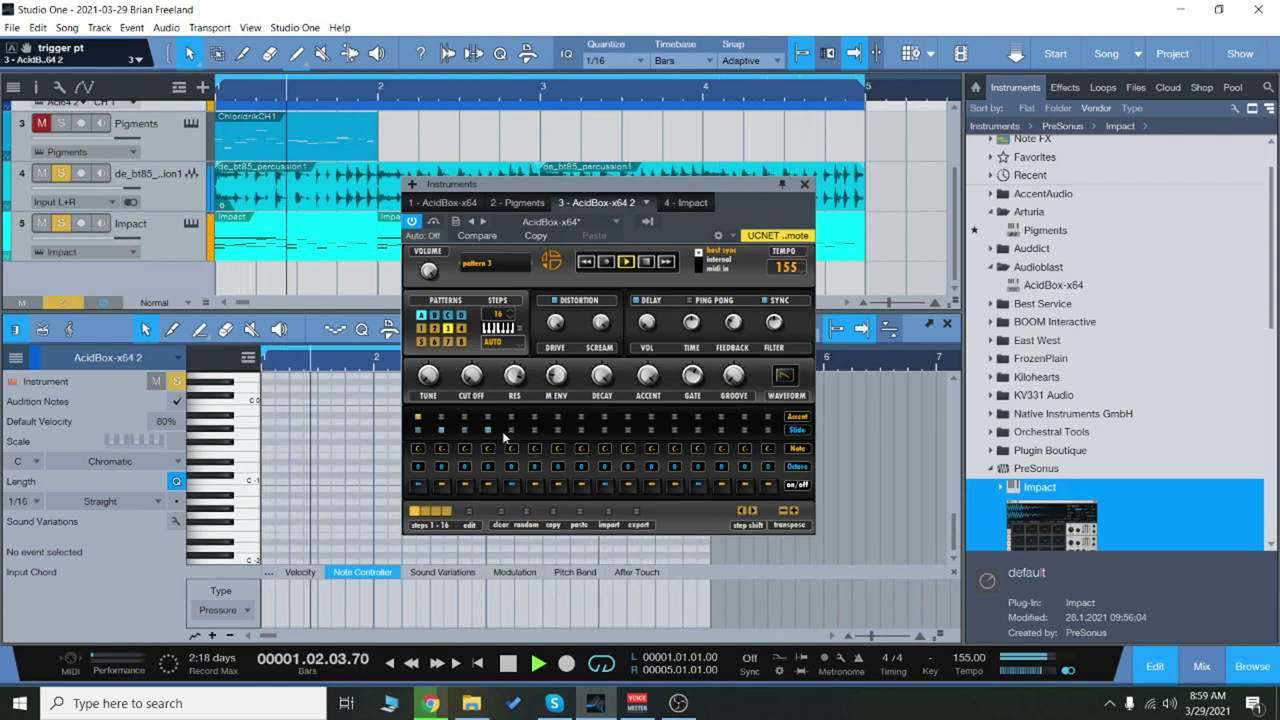
click(511, 417)
click(535, 430)
click(558, 430)
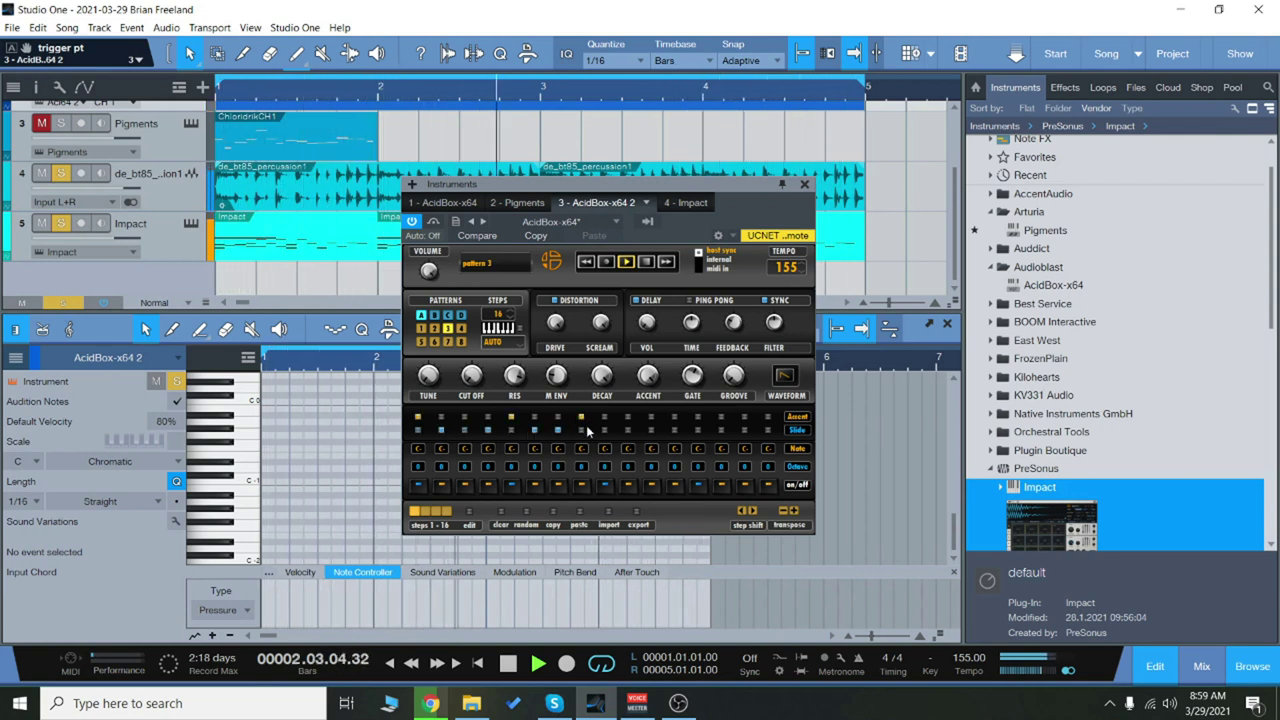
Vary the melody of pattern 3 with A# at octave -1 on step 3, D# on step 5 and G# on step 8.
scroll(513, 448, up, 3)
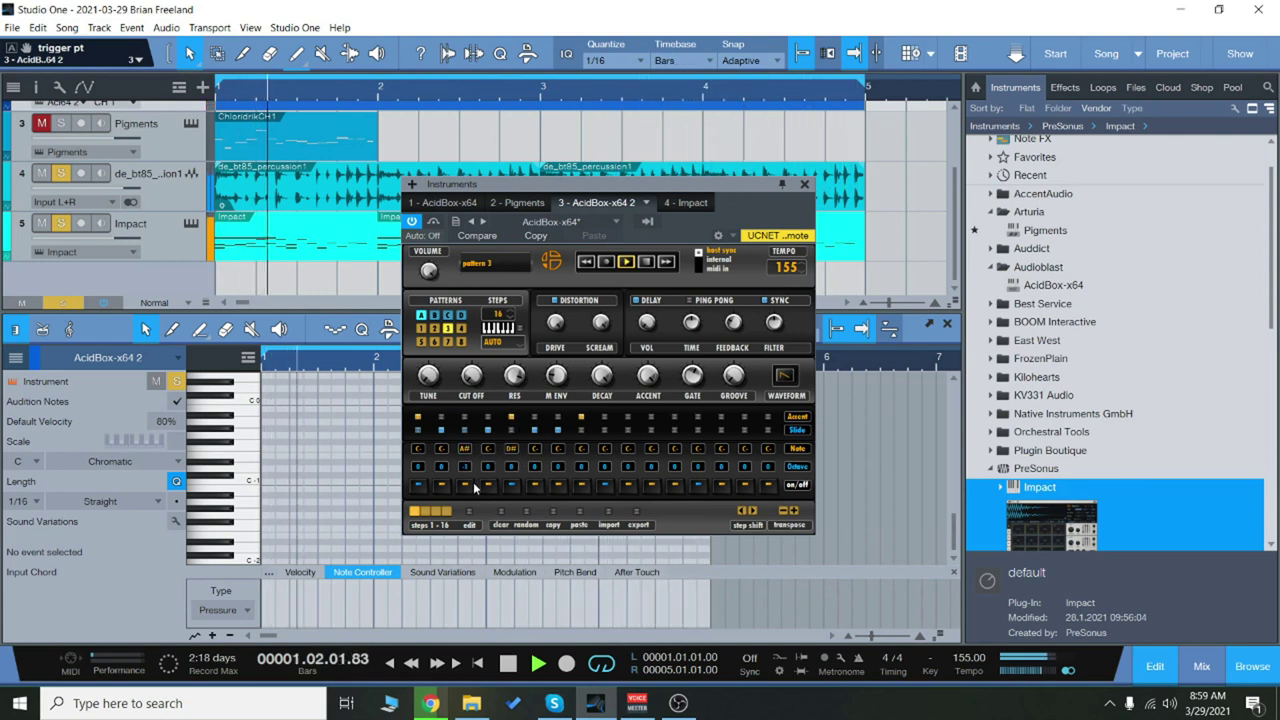
scroll(488, 448, down, 2)
scroll(558, 448, up, 2)
scroll(580, 448, down, 2)
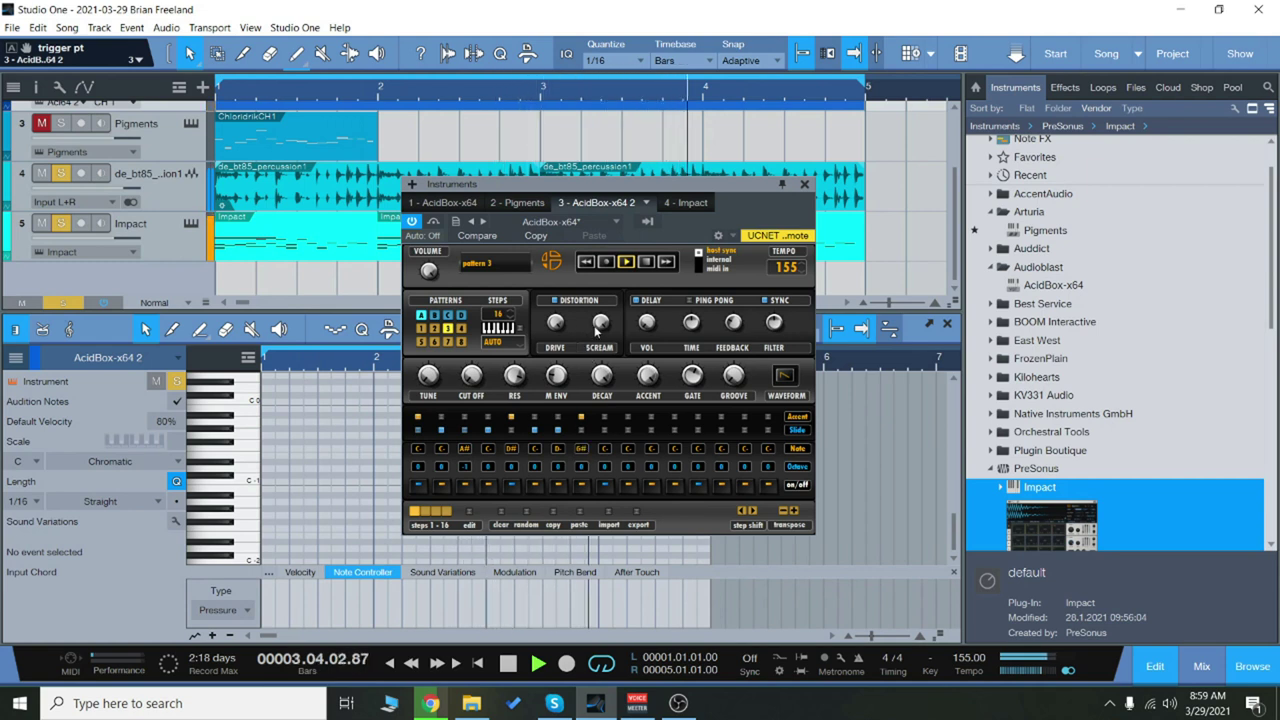
Advance past the Acid Trax preset to the next one, accent its opening steps and raise the notes on steps 3, 4 and 7.
click(666, 261)
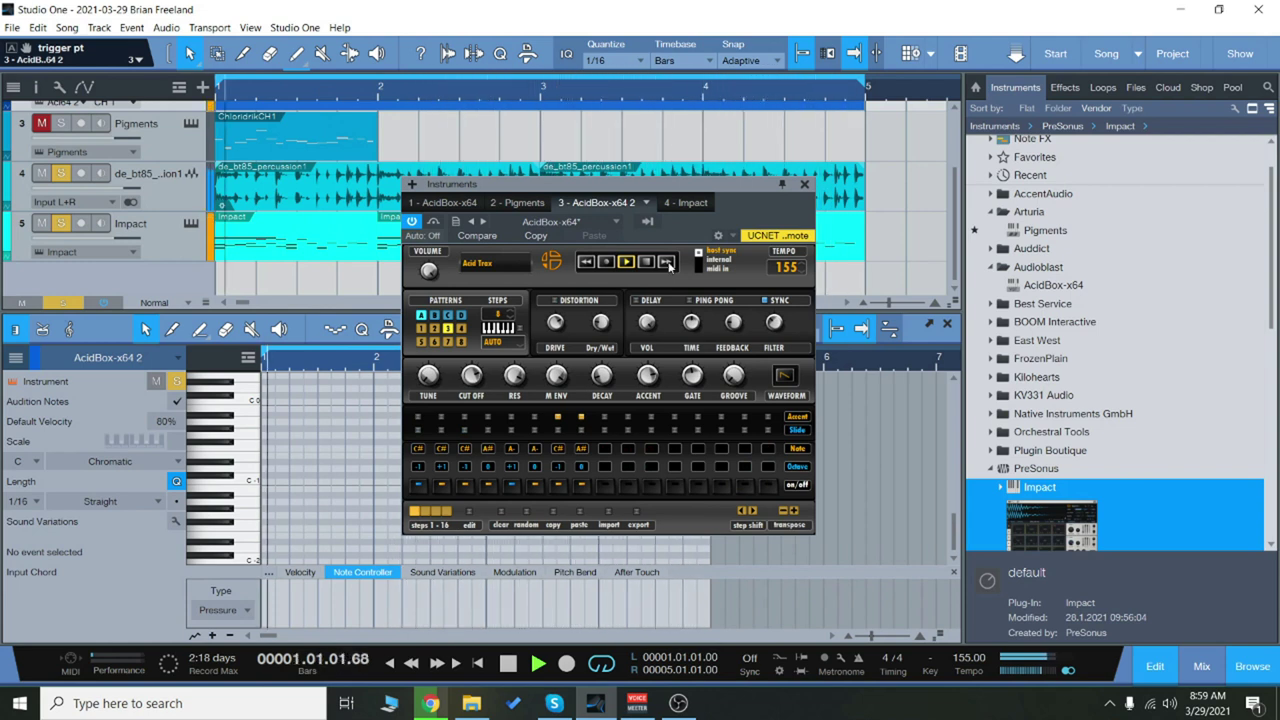
click(666, 261)
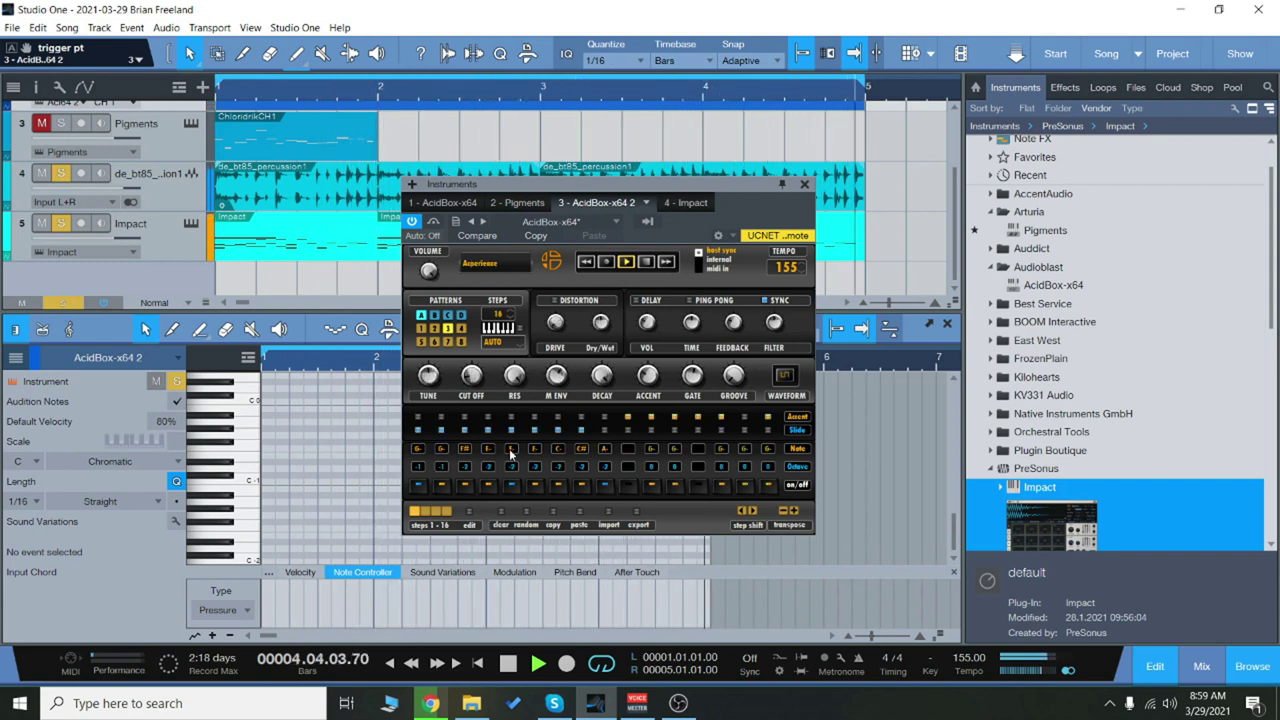
click(438, 418)
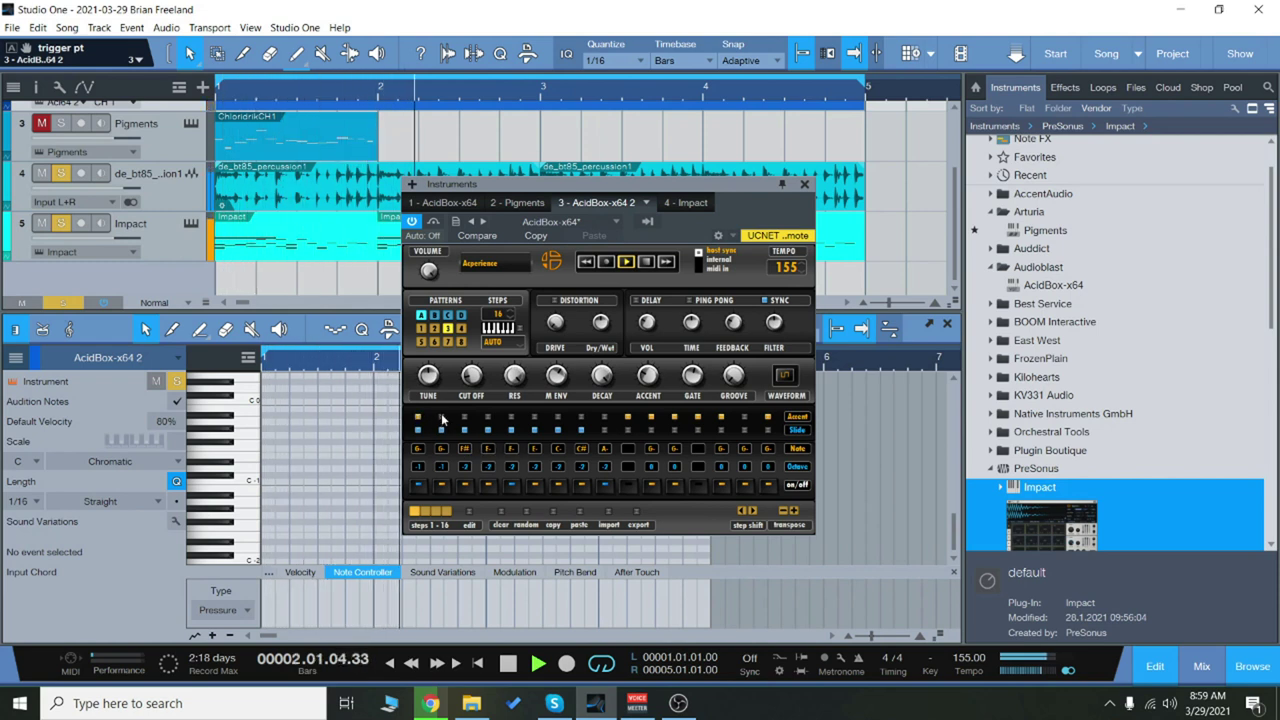
click(511, 420)
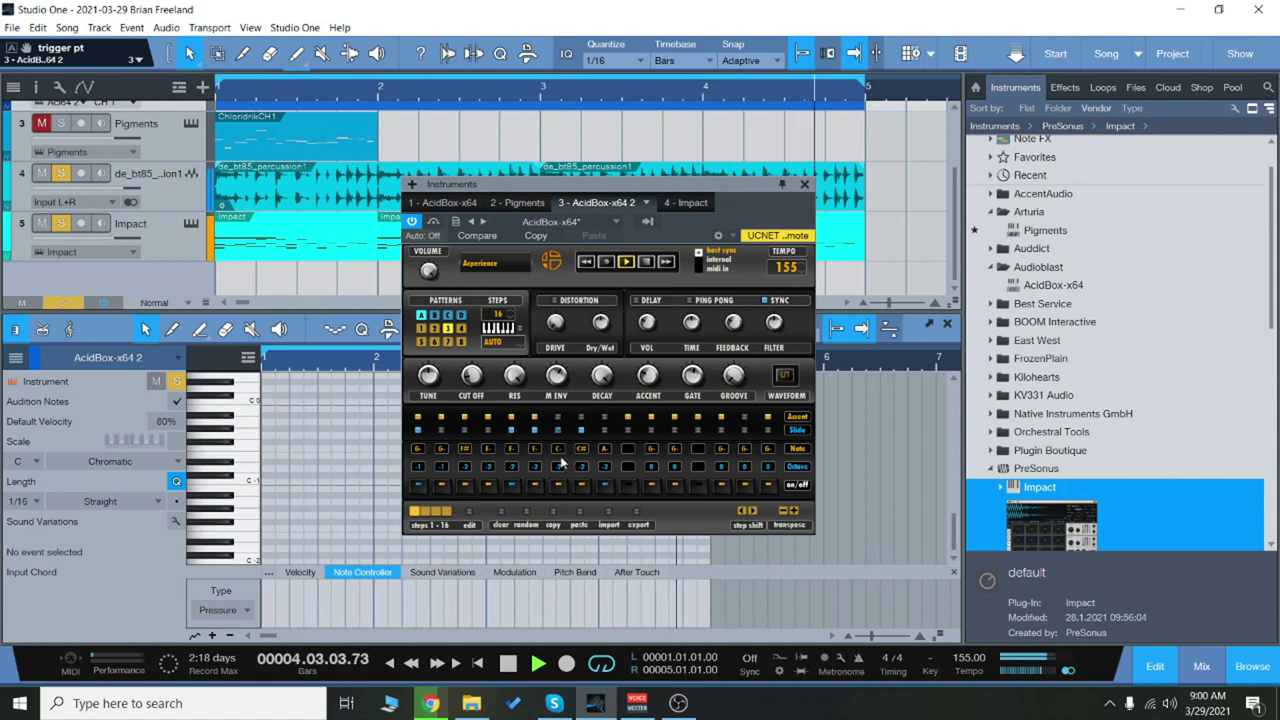
scroll(466, 448, up, 2)
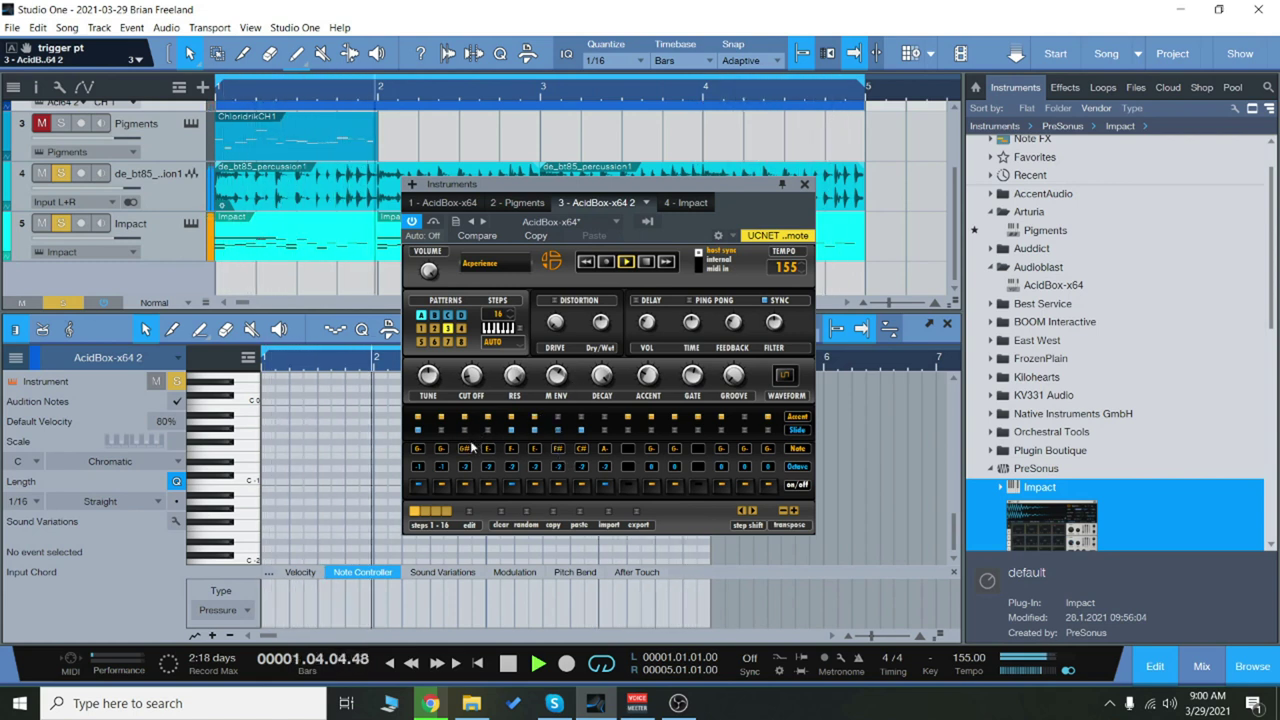
scroll(446, 454, up, 4)
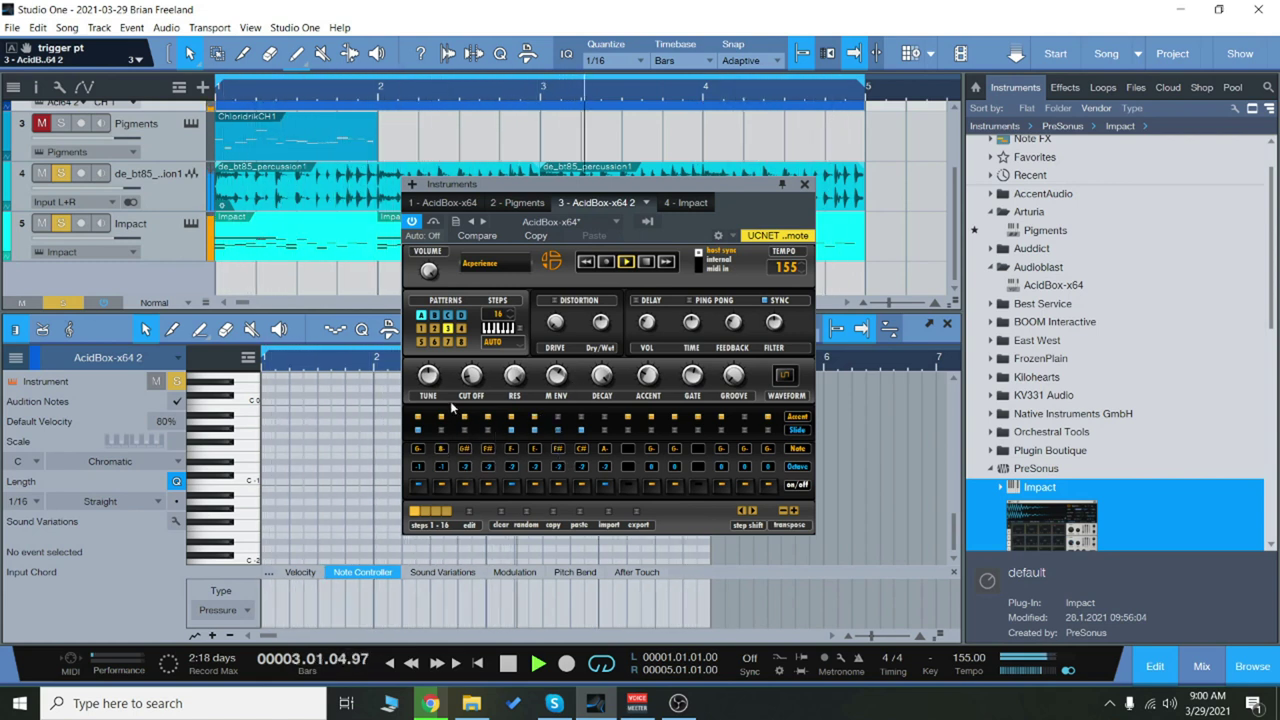
Advance to the Da Funk preset, mute the Impact track and randomize the sequence.
click(668, 263)
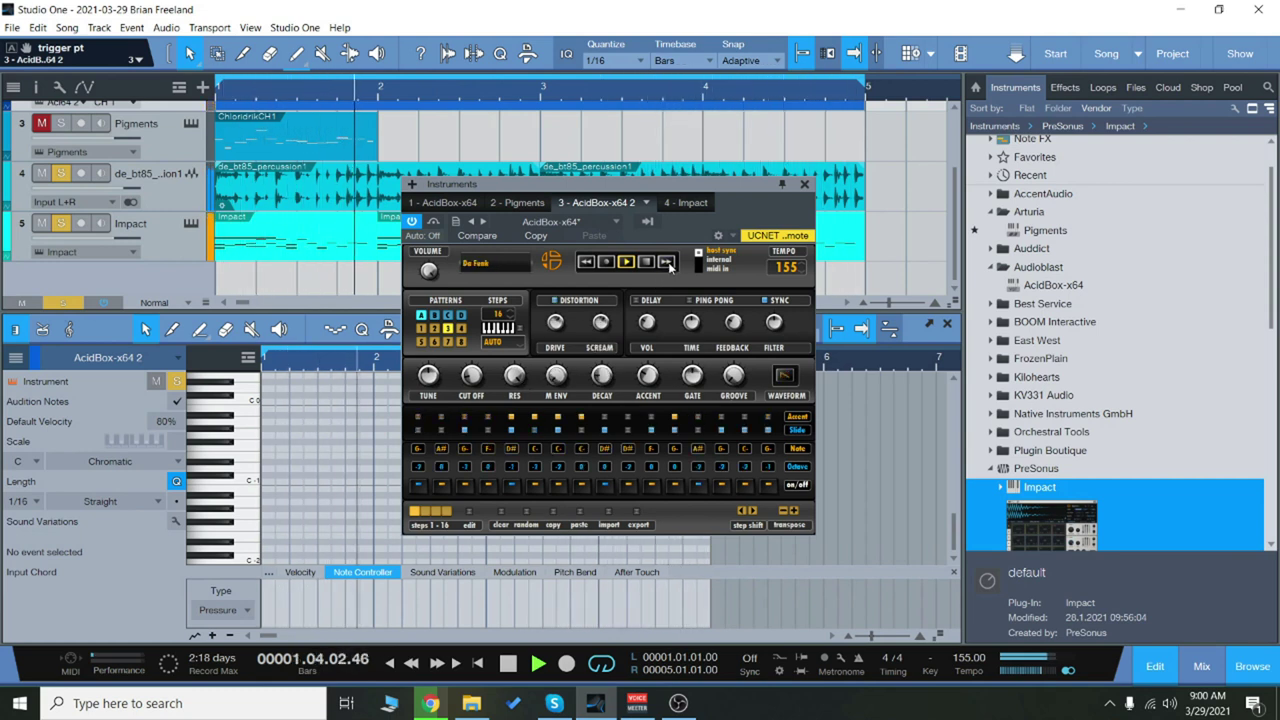
click(41, 223)
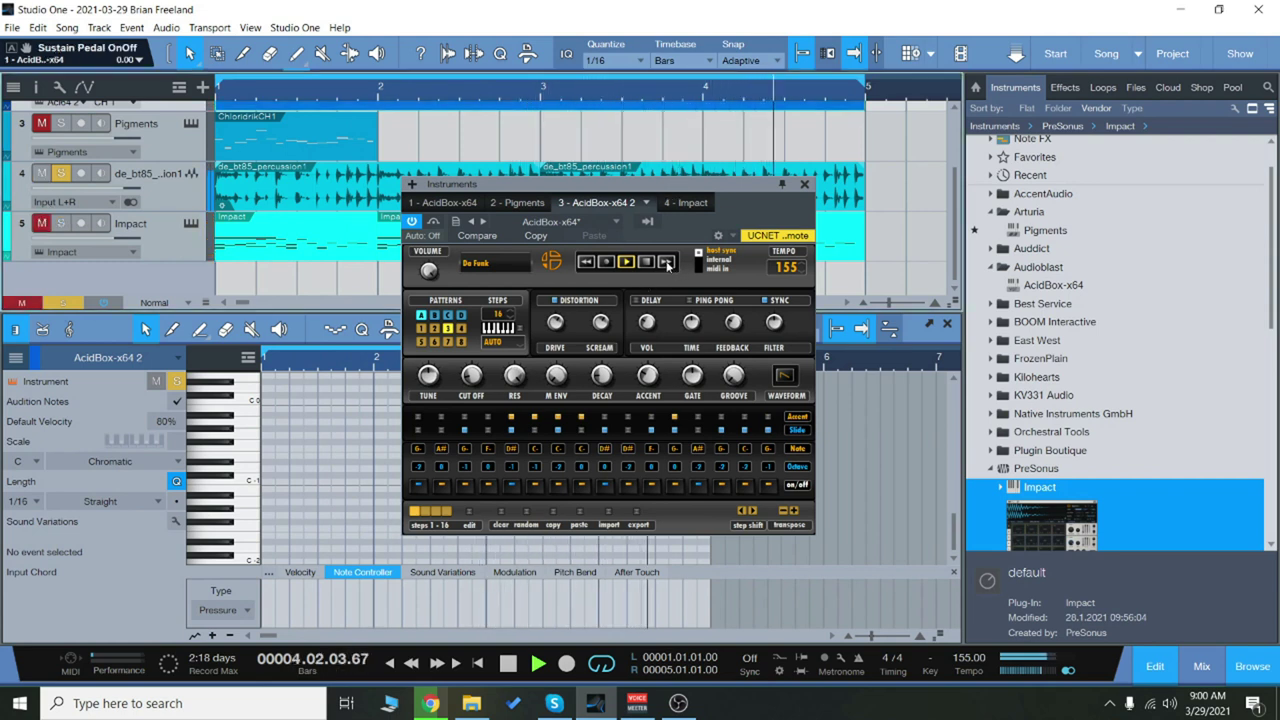
click(536, 524)
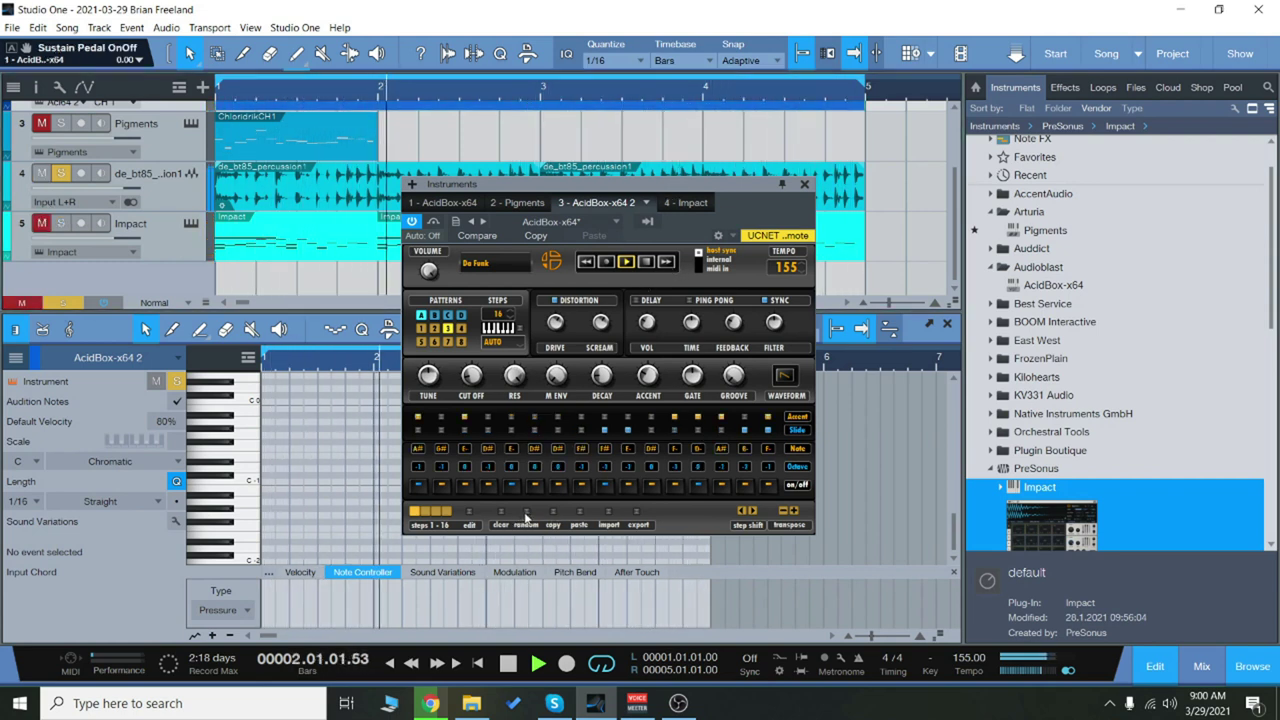
Advance to the next Famous preset and edit the accents, slides and sixth note in the first half of its sequence.
click(669, 263)
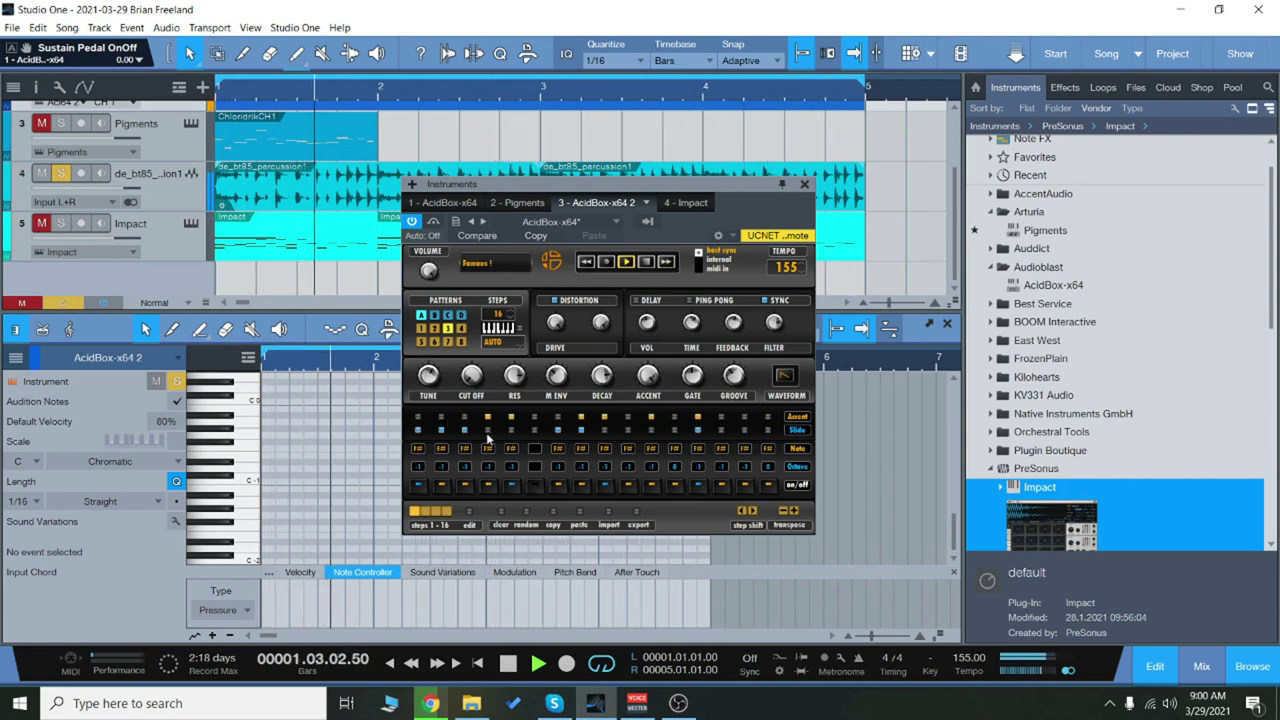
click(439, 420)
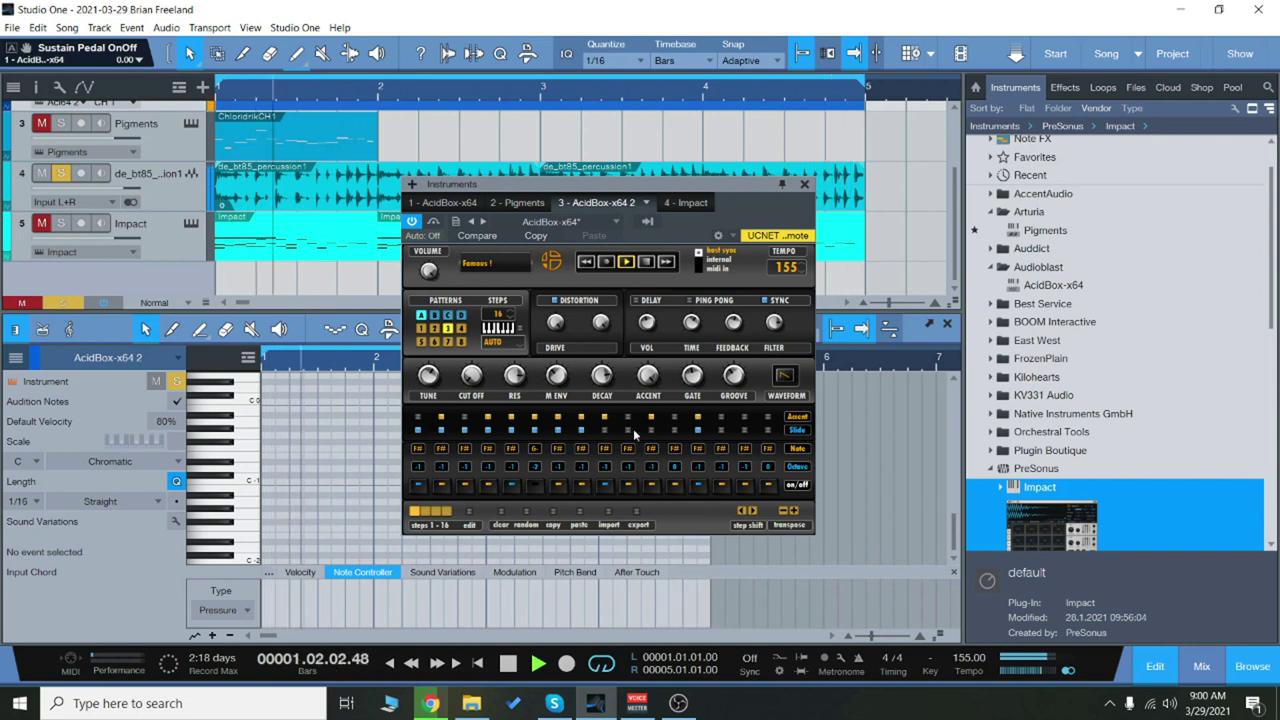
Advance to the Fast Eddie preset, and swap the drums by muting the de_bt85 percussion track and soloing the Impact track.
click(669, 263)
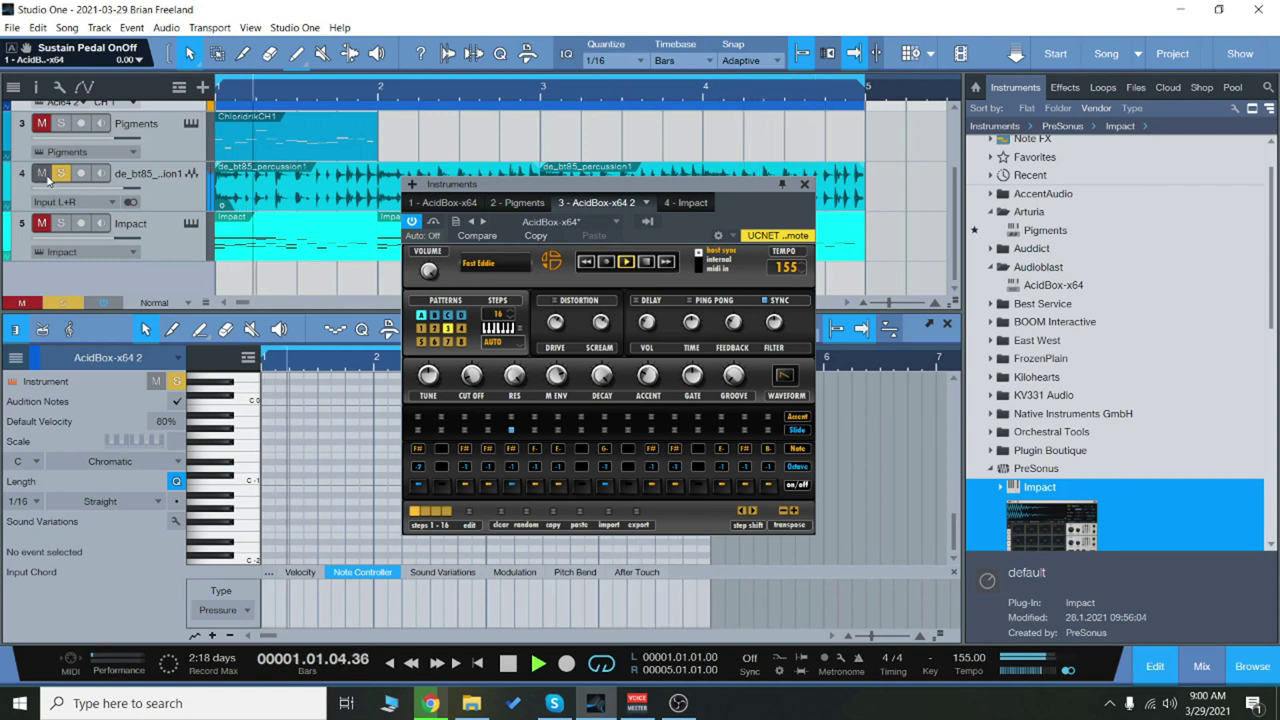
click(61, 223)
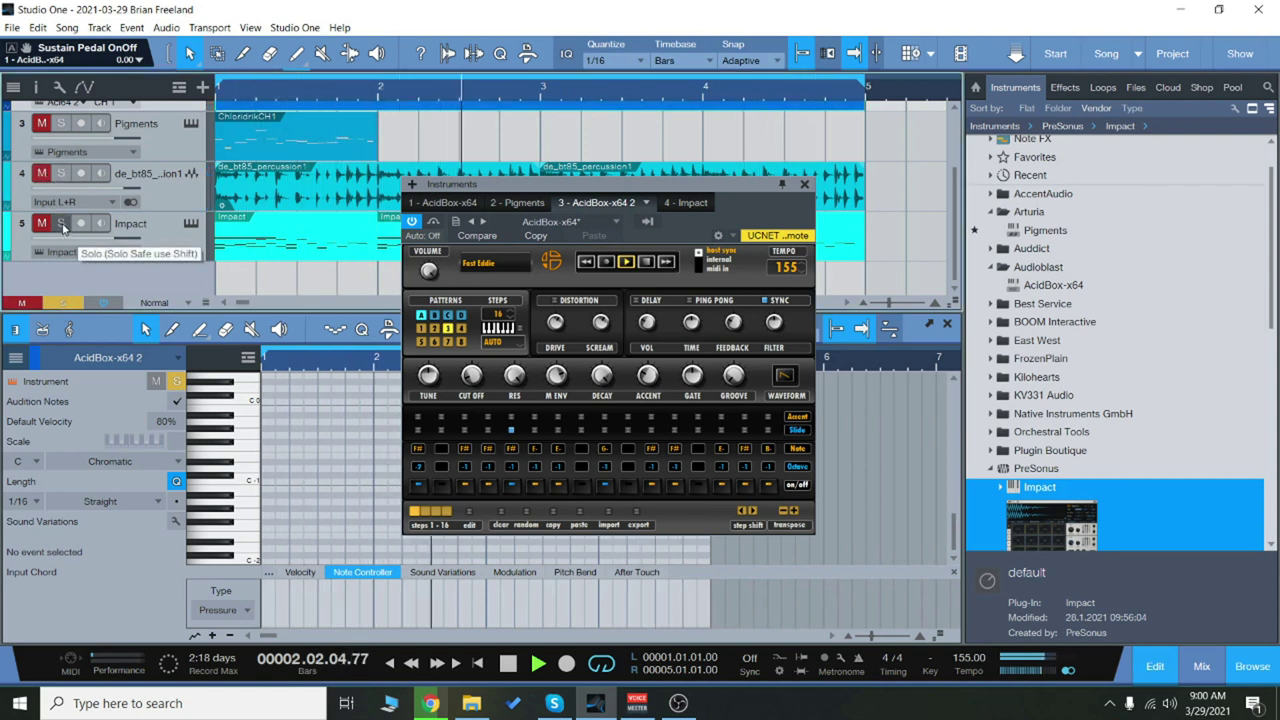
click(62, 224)
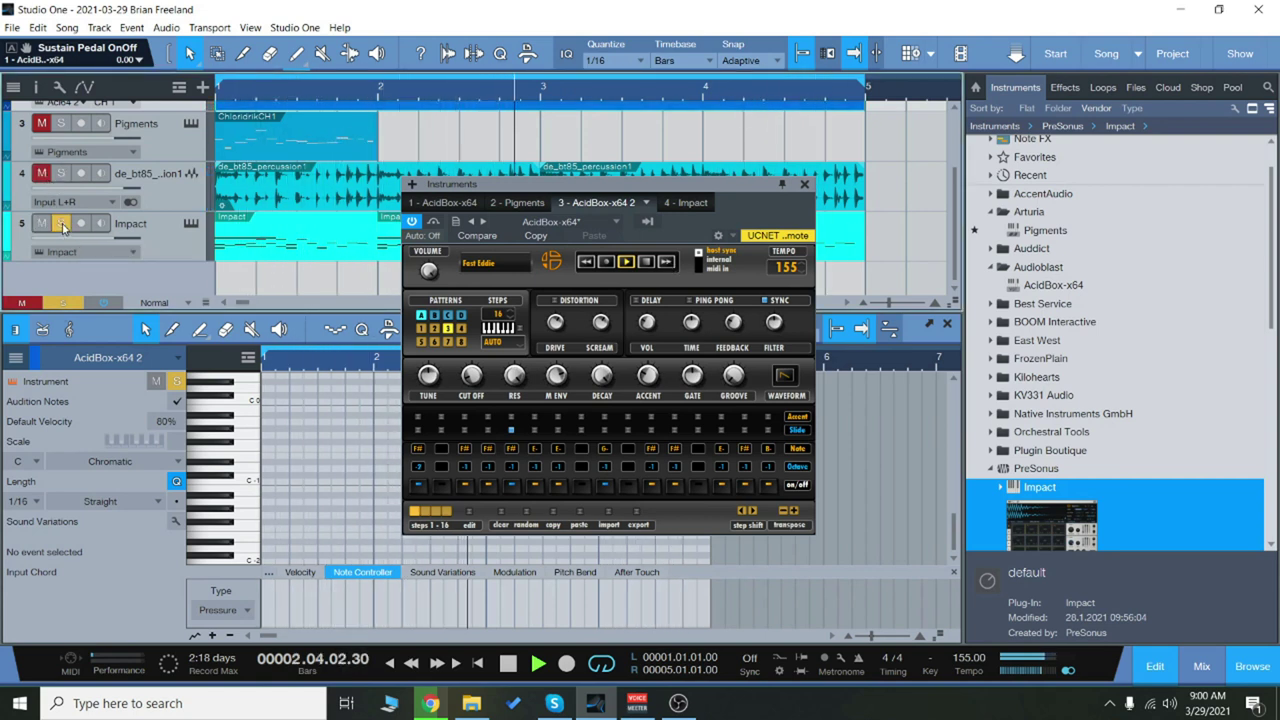
Advance to the Guess what preset and trigger the empty pattern 9 in bank B.
click(668, 263)
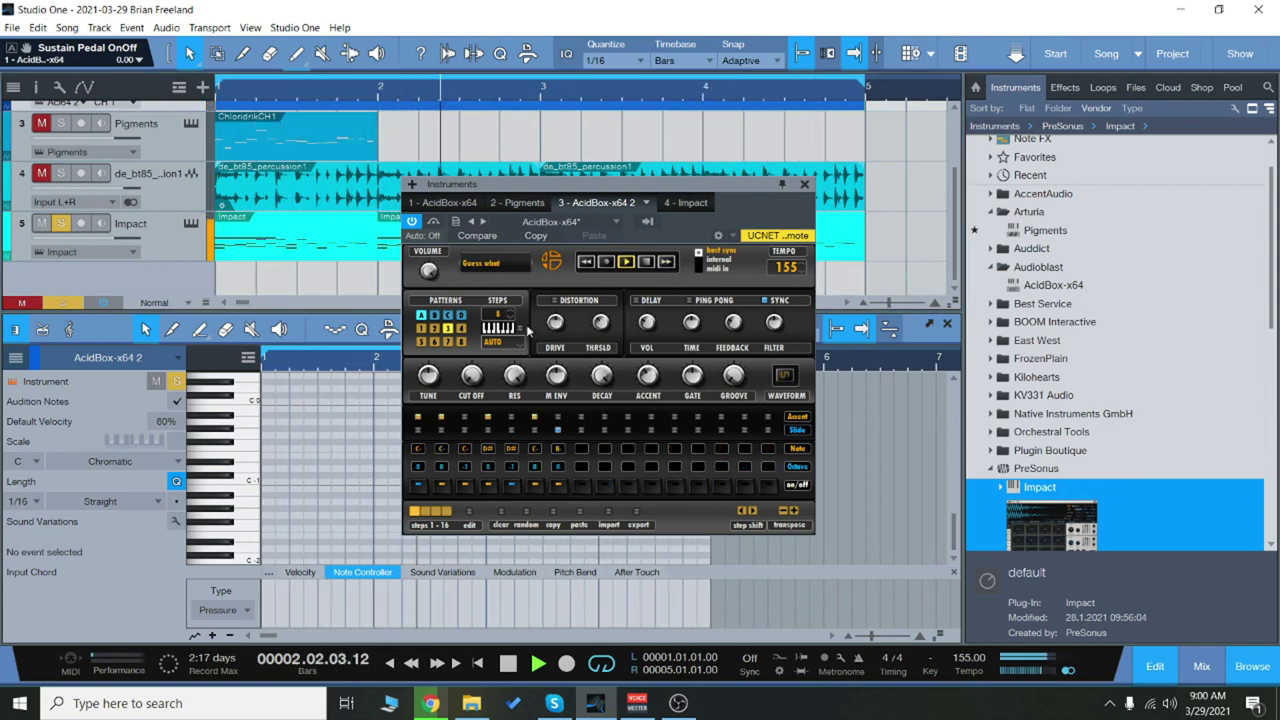
click(421, 328)
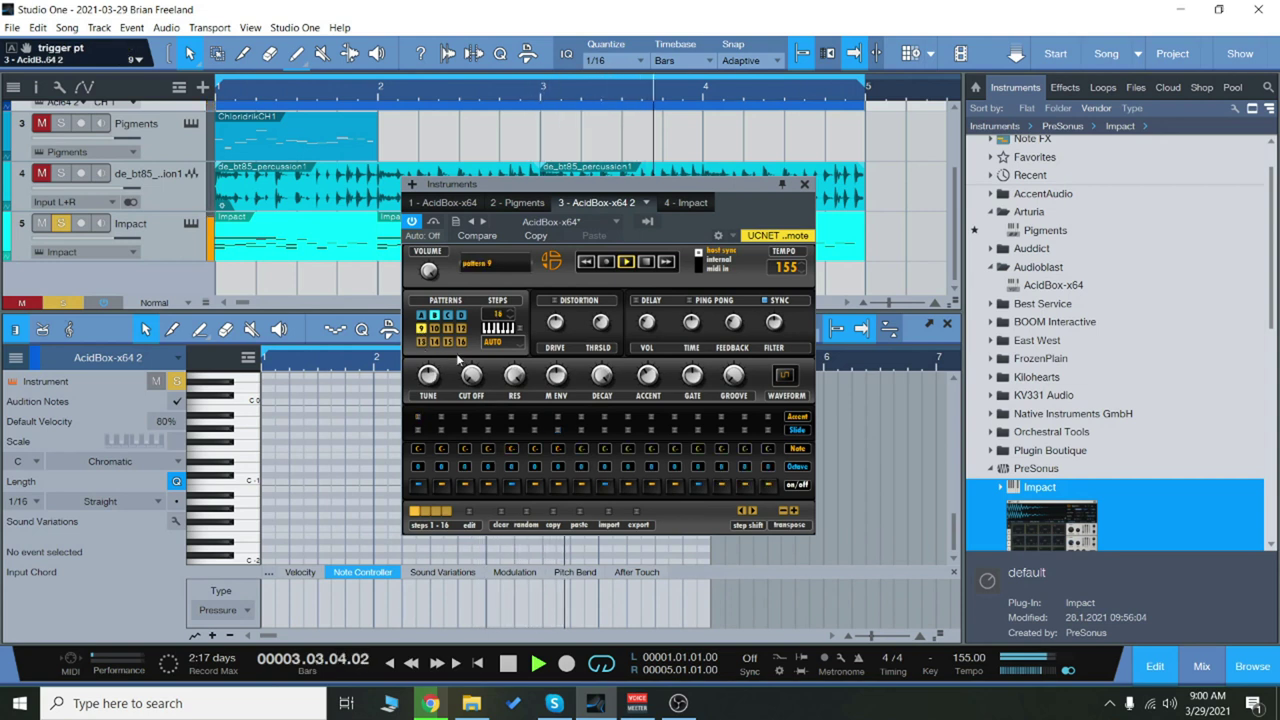
In pattern 9, accent steps 2 and 3 and give steps 1 and 3 a slide and octave -2.
click(441, 416)
click(464, 416)
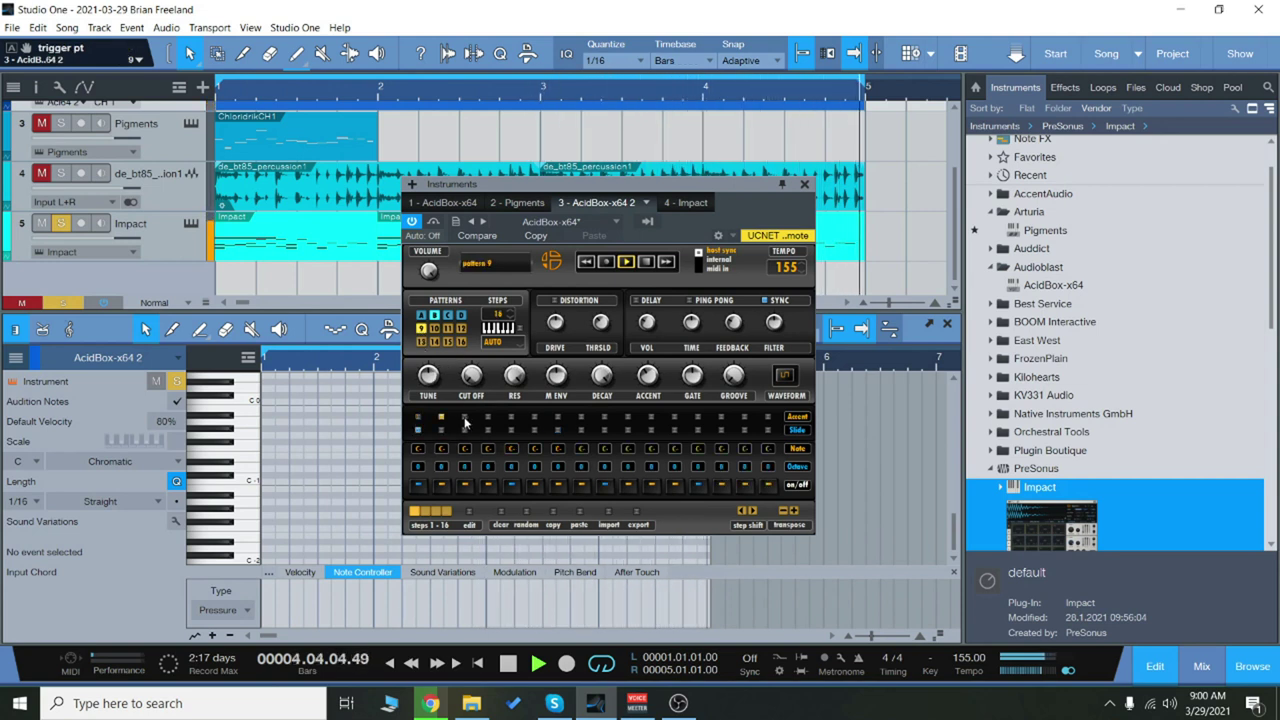
click(464, 430)
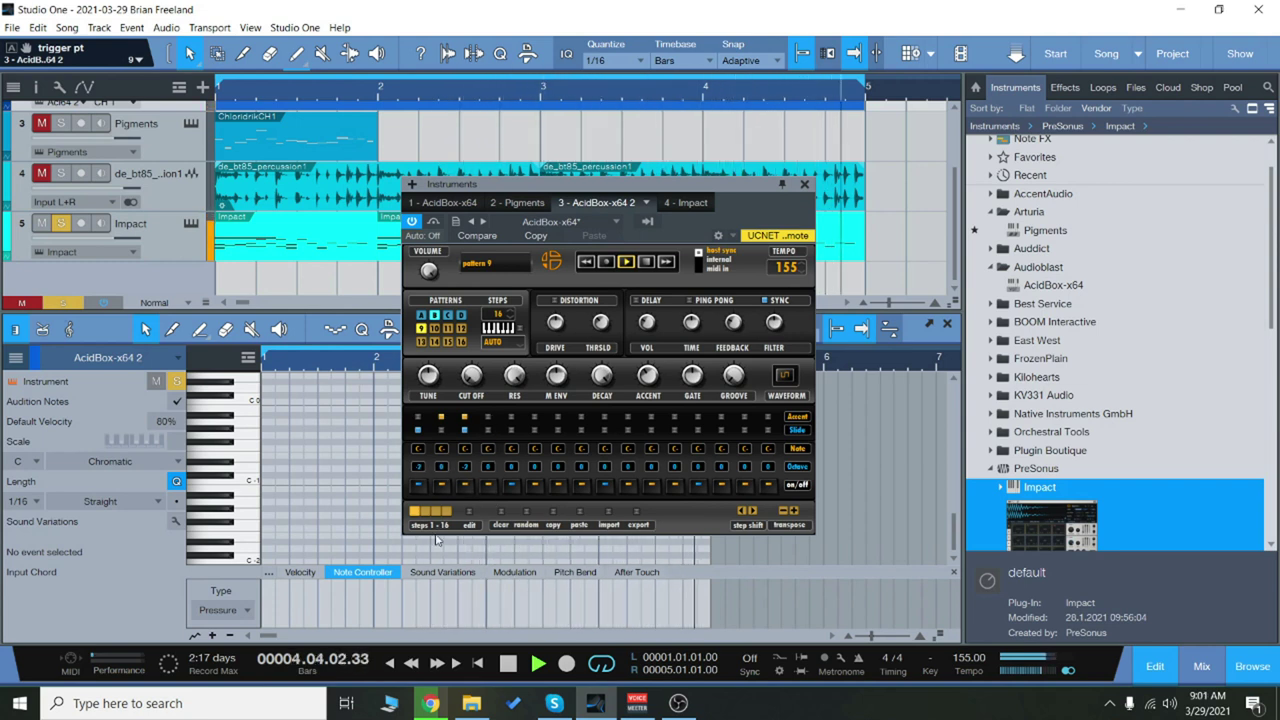
Accent steps 4, 5 and 6 of pattern 9 and set their notes to C#.
click(490, 416)
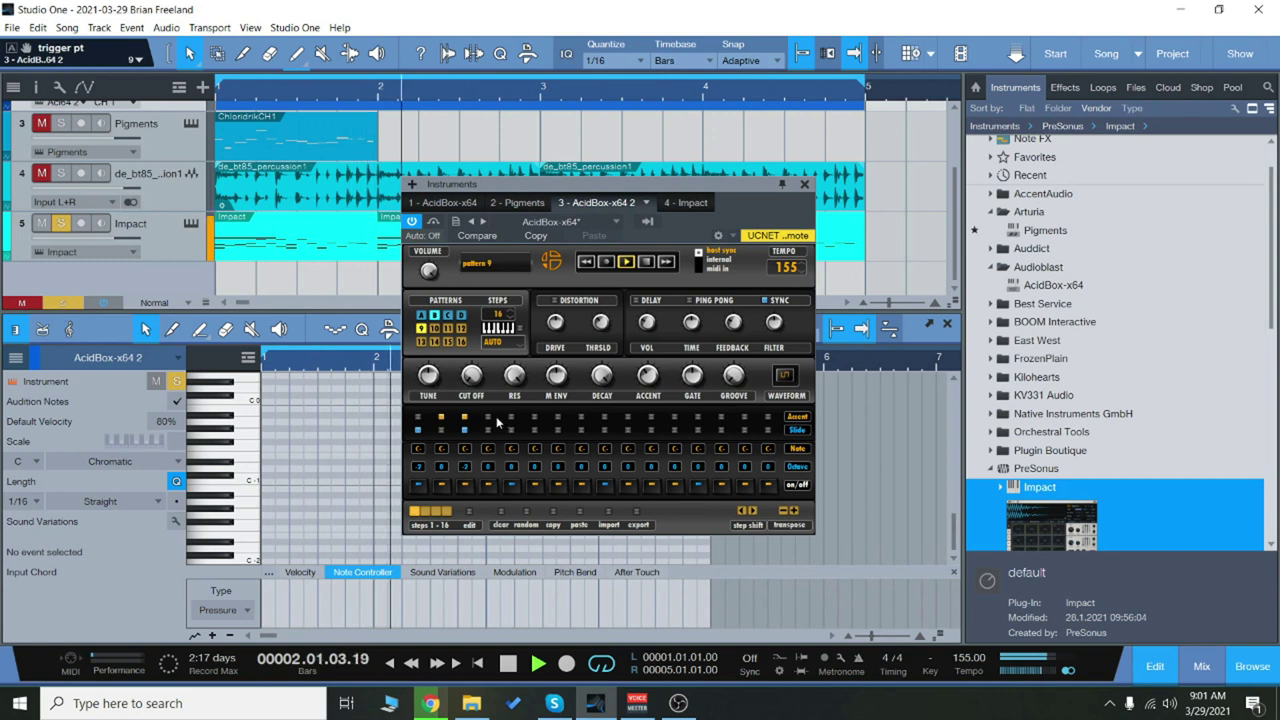
drag(491, 451, 517, 442)
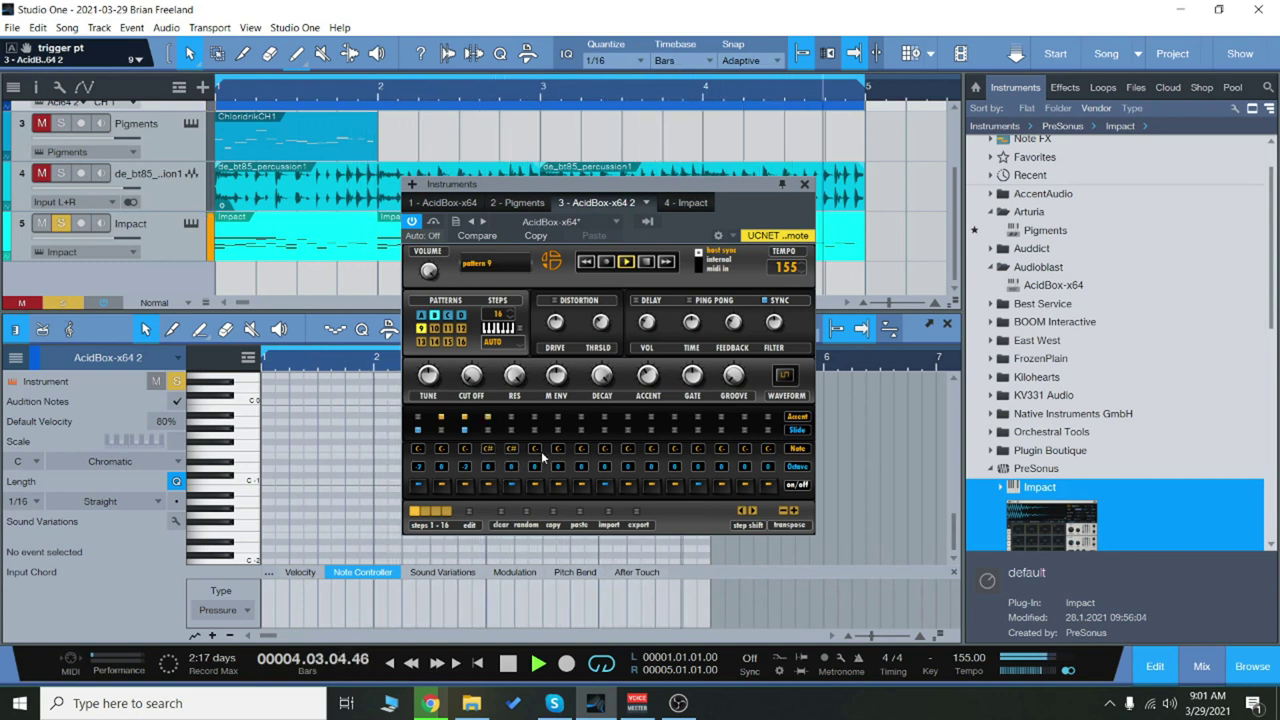
click(511, 416)
click(534, 416)
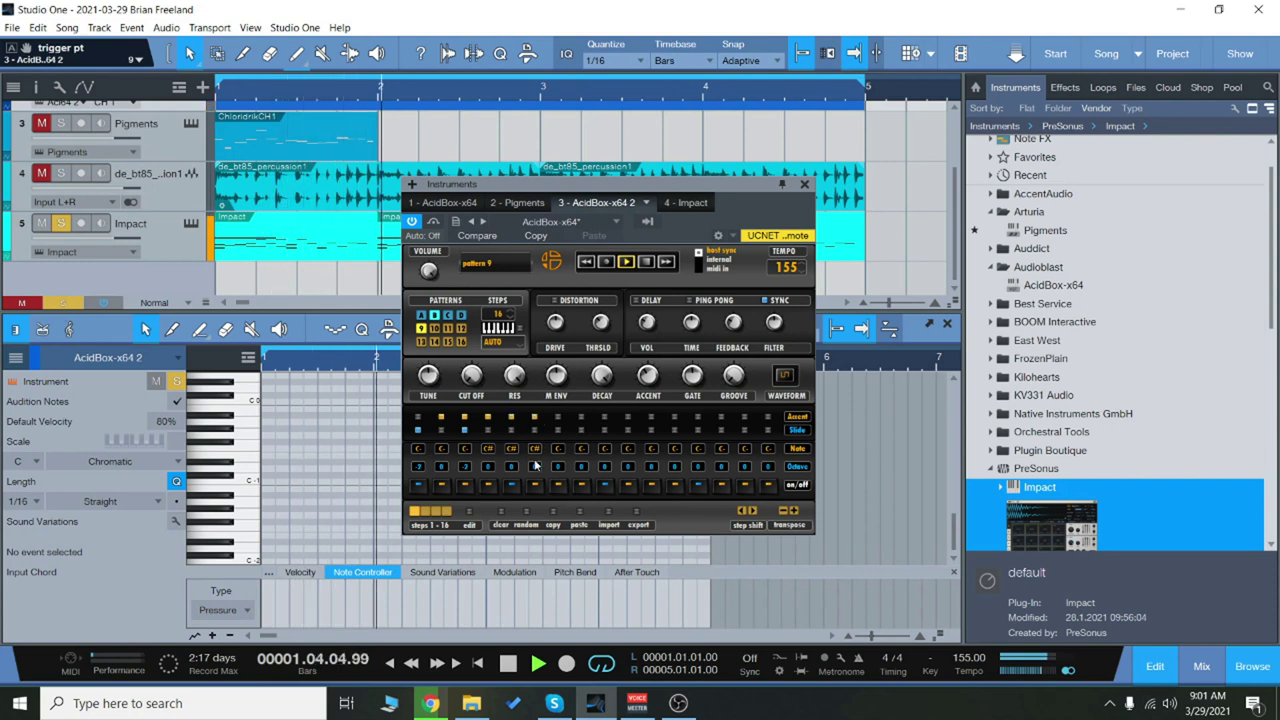
Set step 7 of pattern 9 to an accented C#, accent step 8, and add slides on steps 6 and 7.
drag(561, 449, 560, 442)
click(558, 430)
click(535, 430)
click(557, 416)
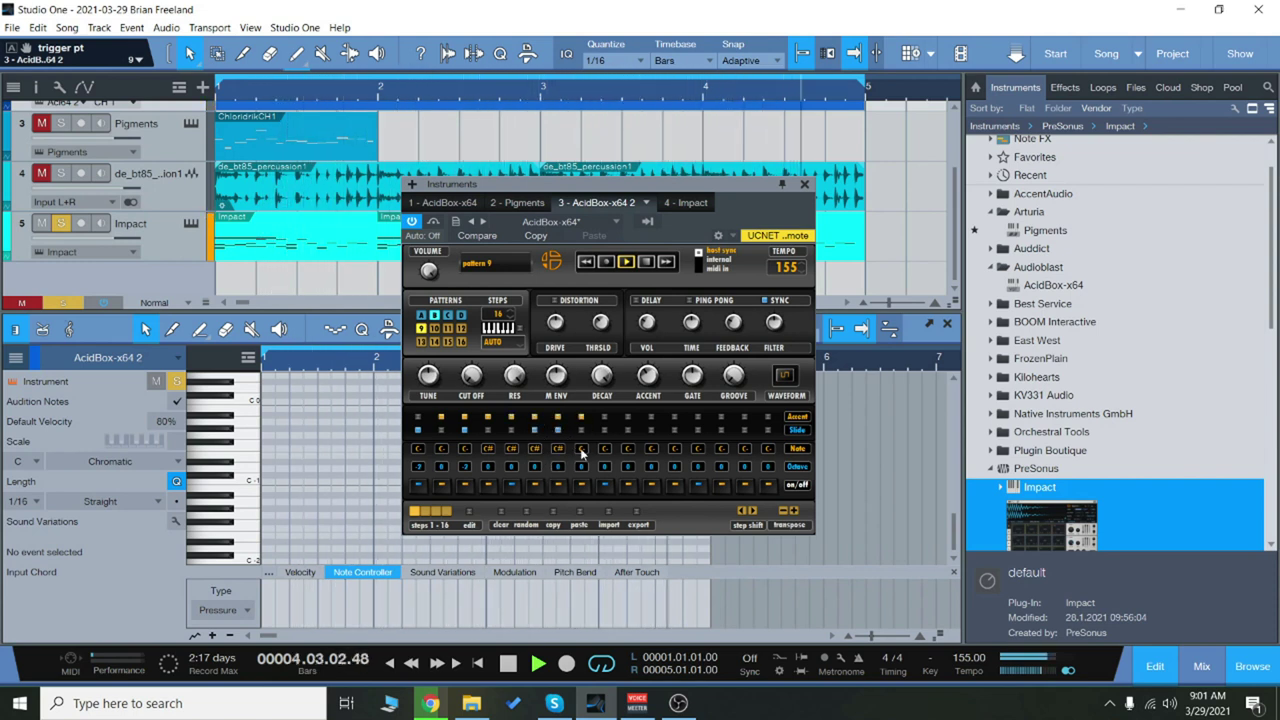
click(558, 430)
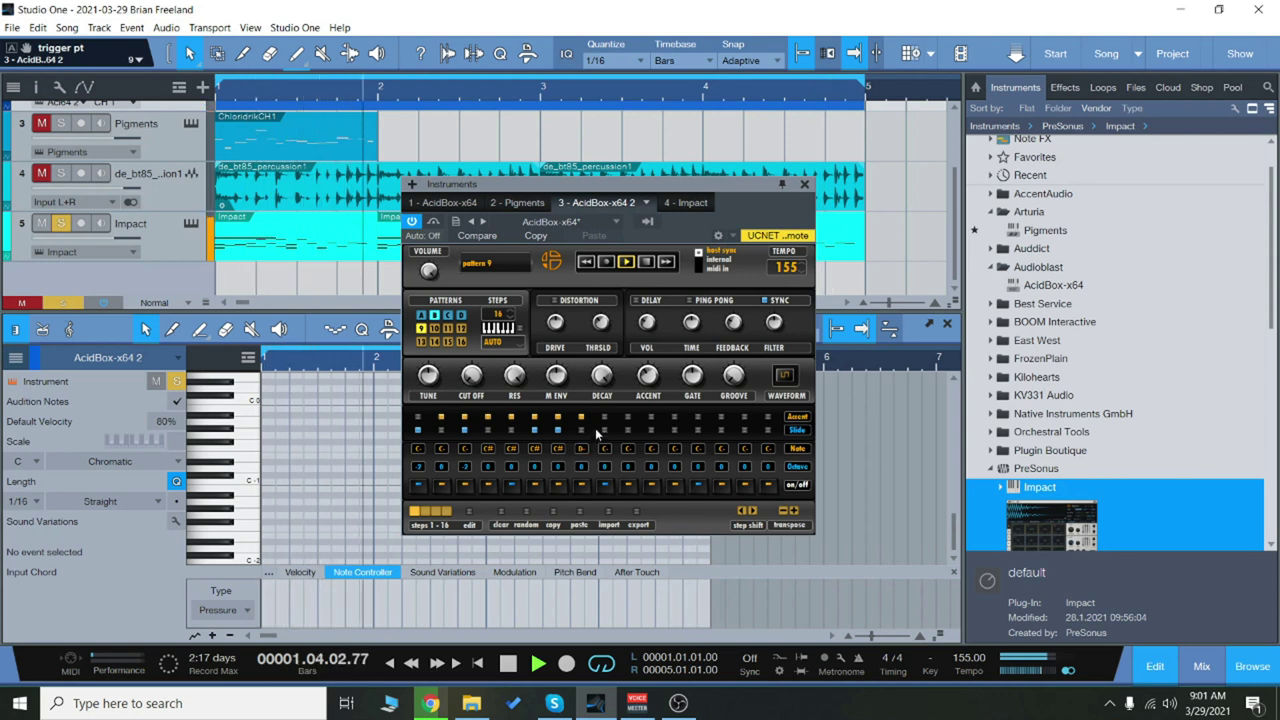
Raise the step 8 note to E with a slide, and raise step 9's note with an accent and slide.
mouse_move(581, 449)
mouse_down()
mouse_move(592, 415)
mouse_move(583, 442)
mouse_up()
click(581, 430)
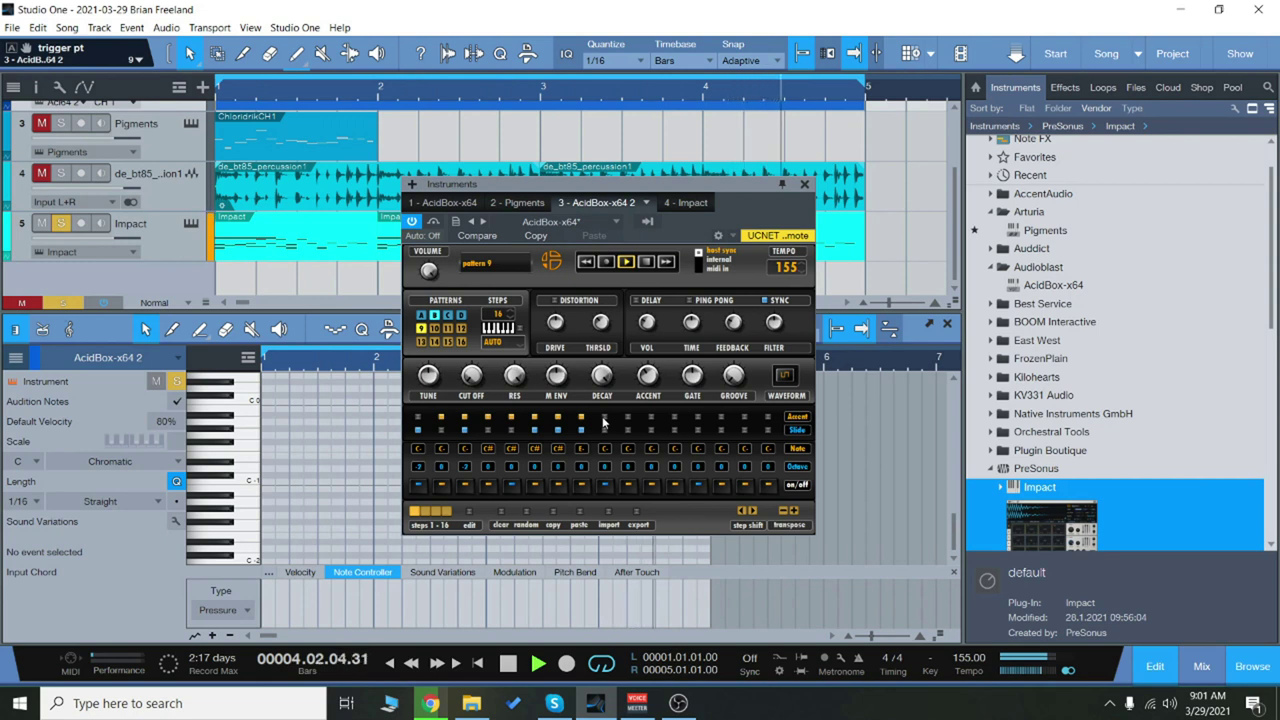
drag(609, 448, 606, 426)
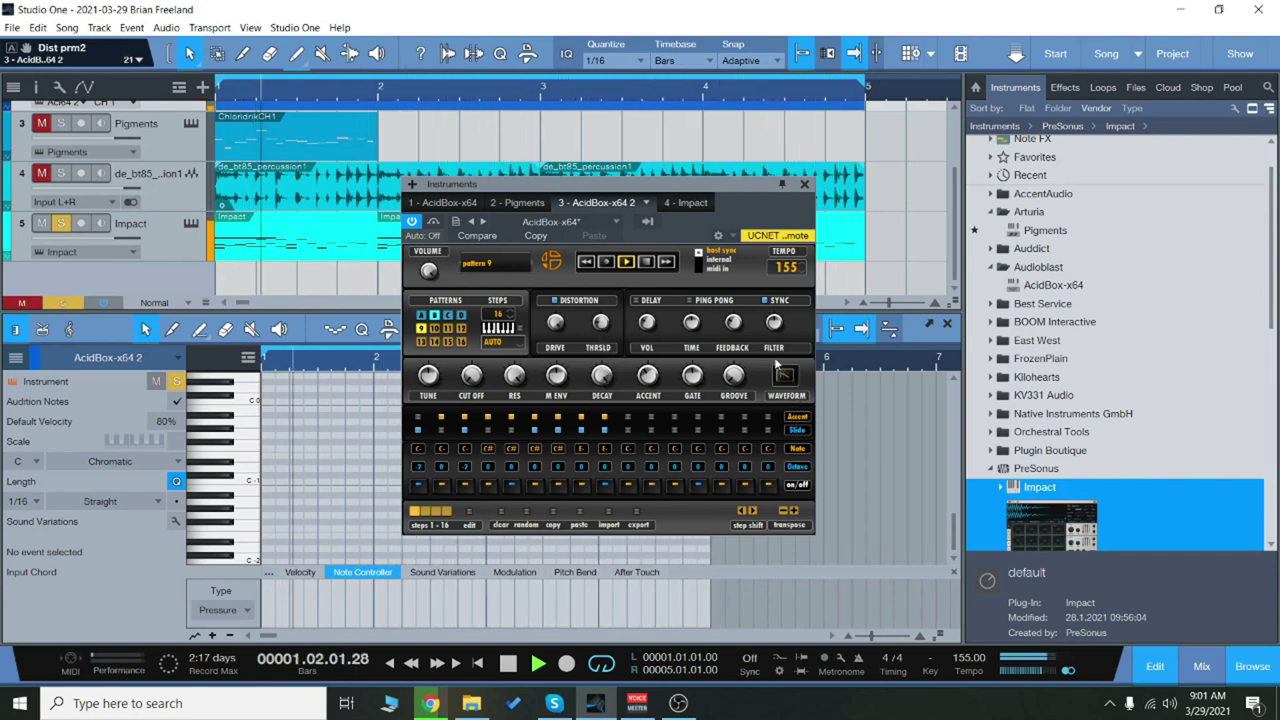
Switch the synth's waveform to sawtooth, and lower the delay volume to about -14.8 before turning the delay off.
click(786, 378)
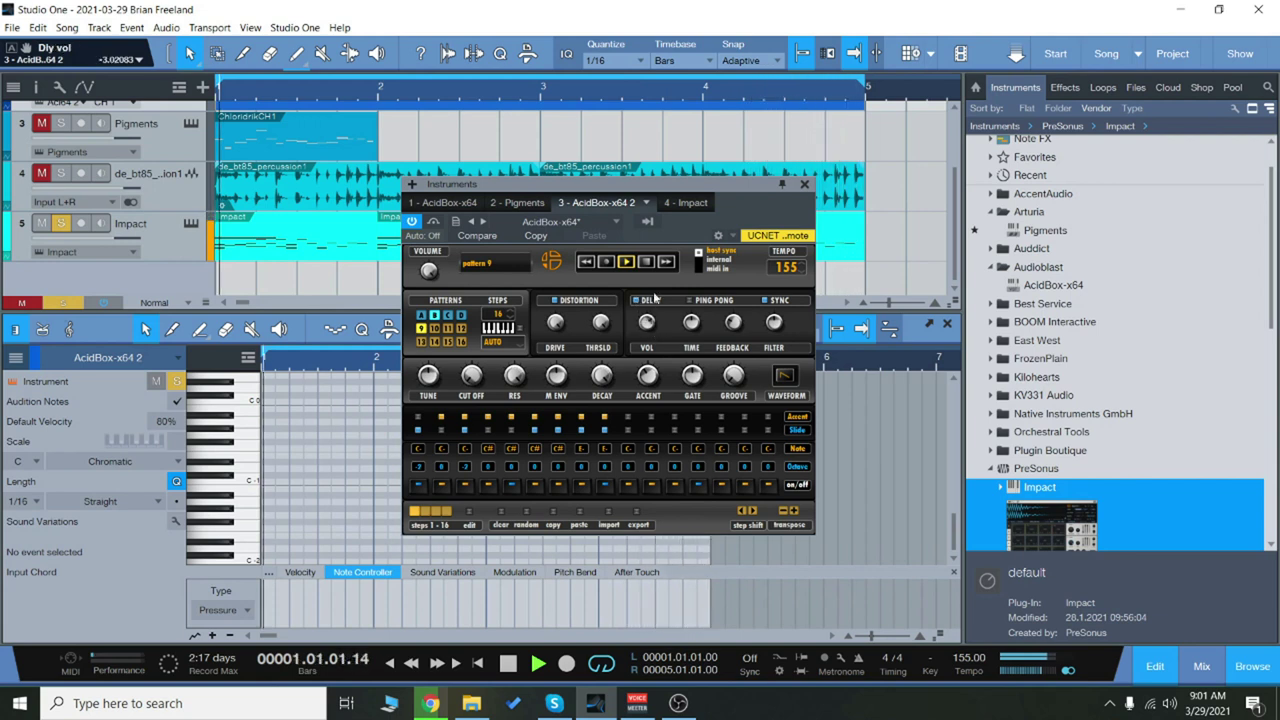
drag(655, 320, 660, 338)
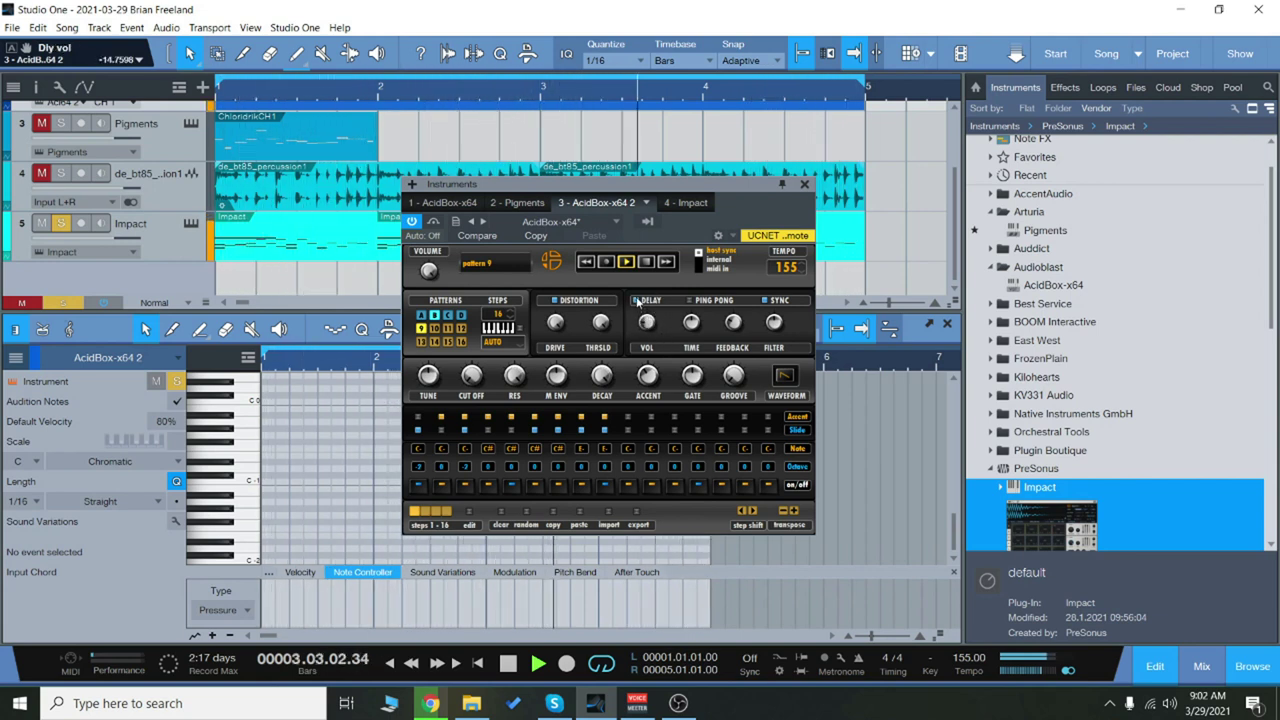
click(636, 301)
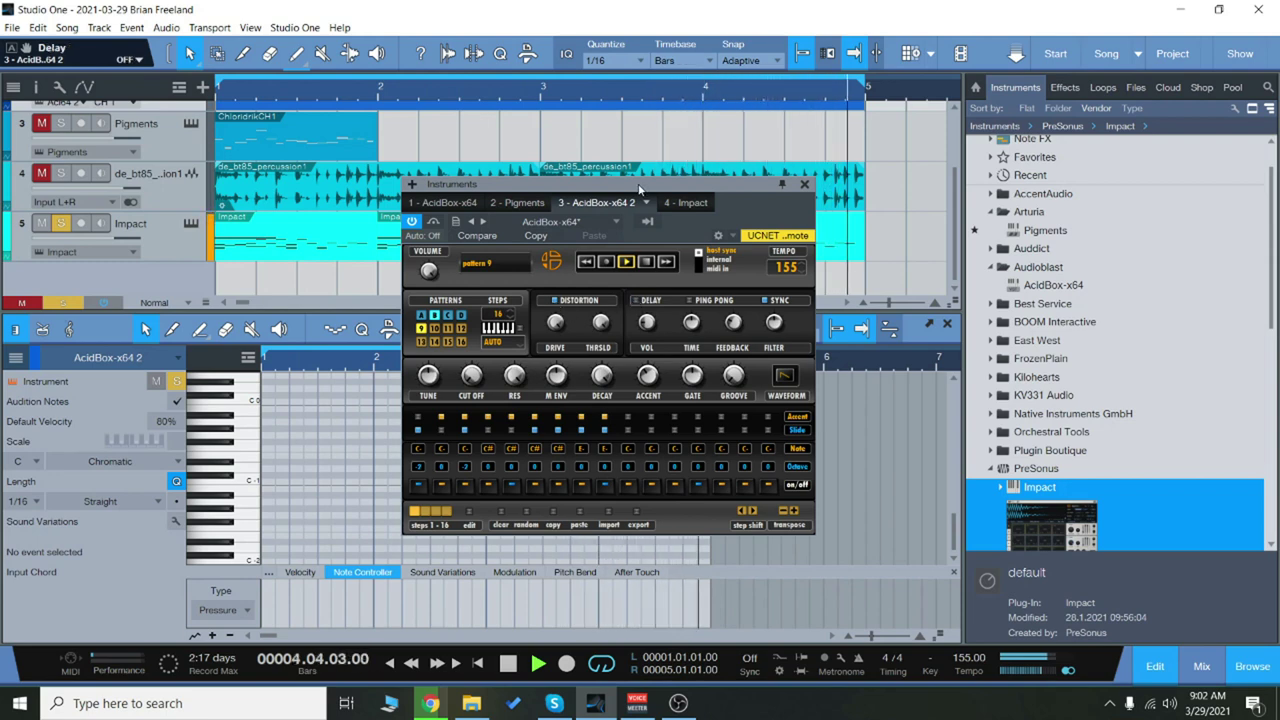
Move the synth window slightly aside and advance to the Happy Answer preset.
drag(660, 185, 692, 184)
click(697, 261)
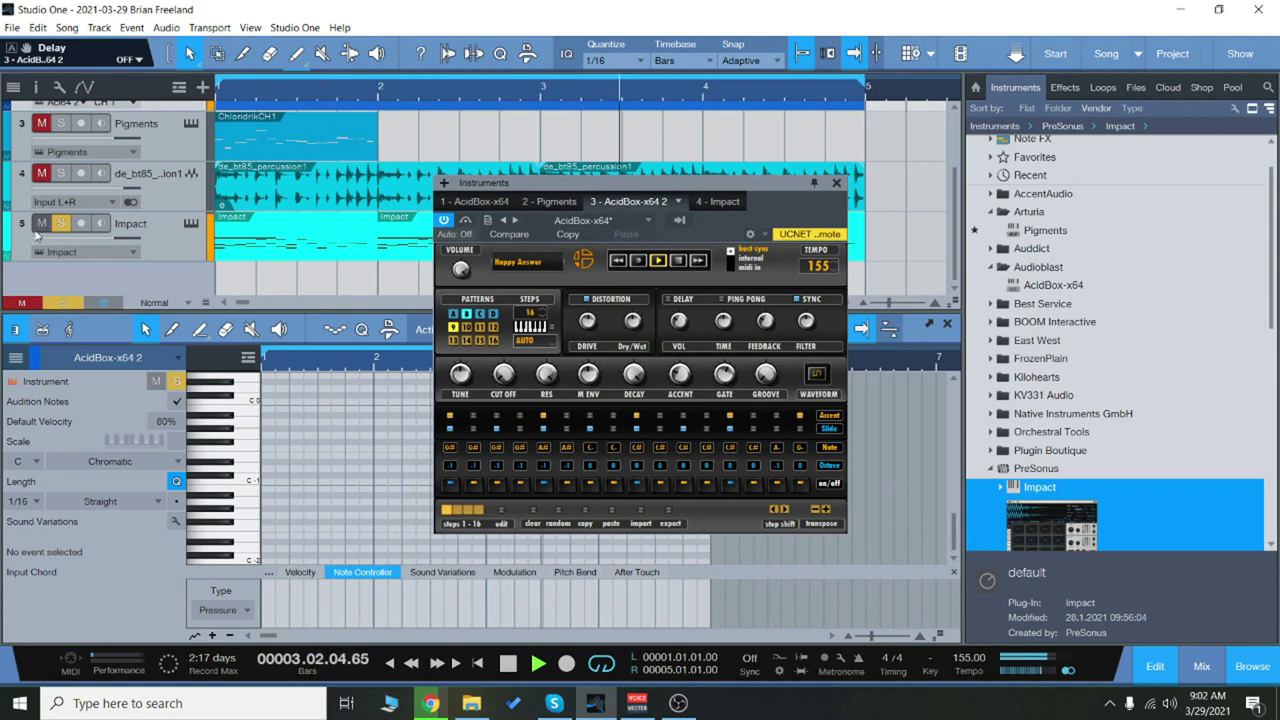
Load the Titan preset from the LCN Patterns bank and switch its waveform to sawtooth.
click(700, 261)
mouse_move(727, 315)
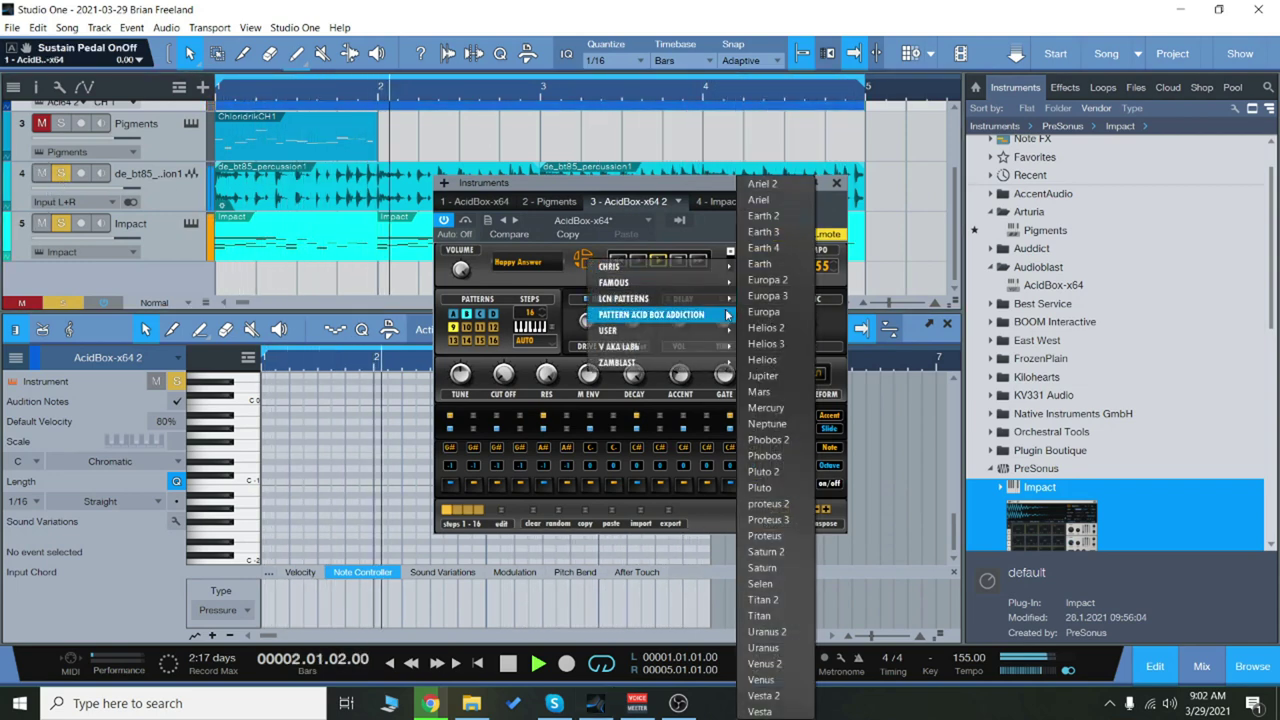
mouse_move(680, 298)
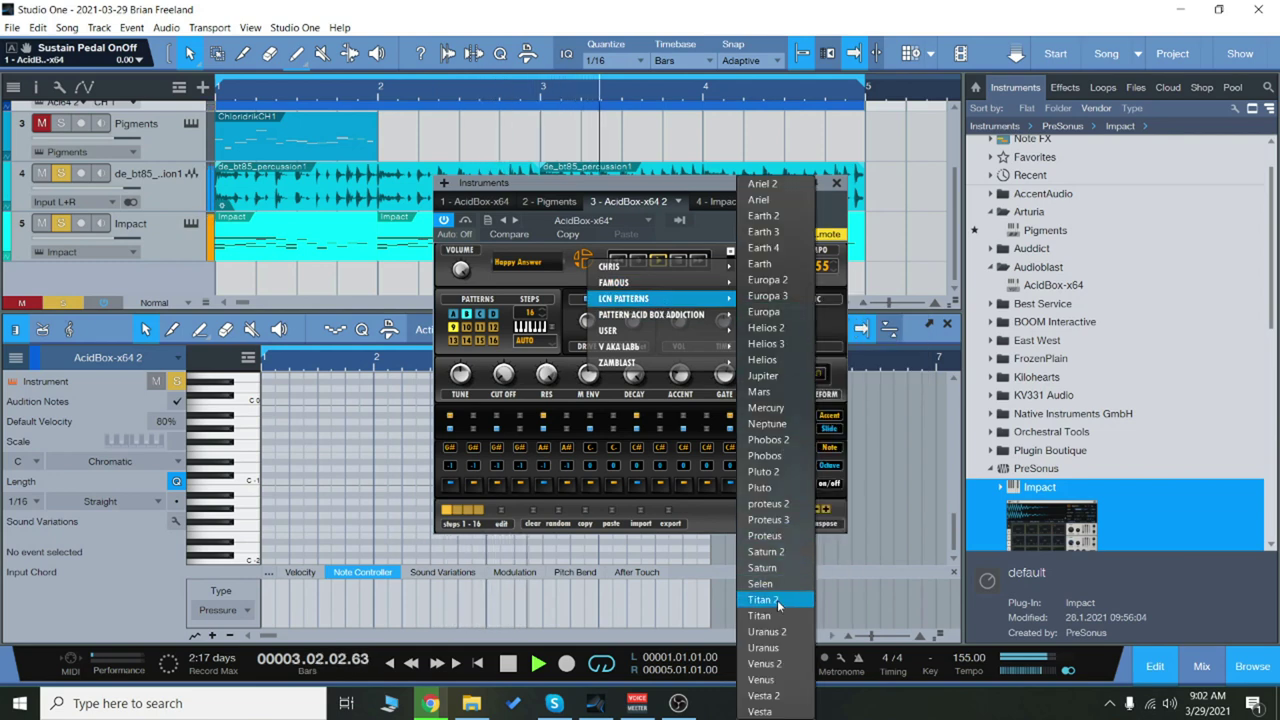
click(779, 601)
drag(688, 194, 675, 196)
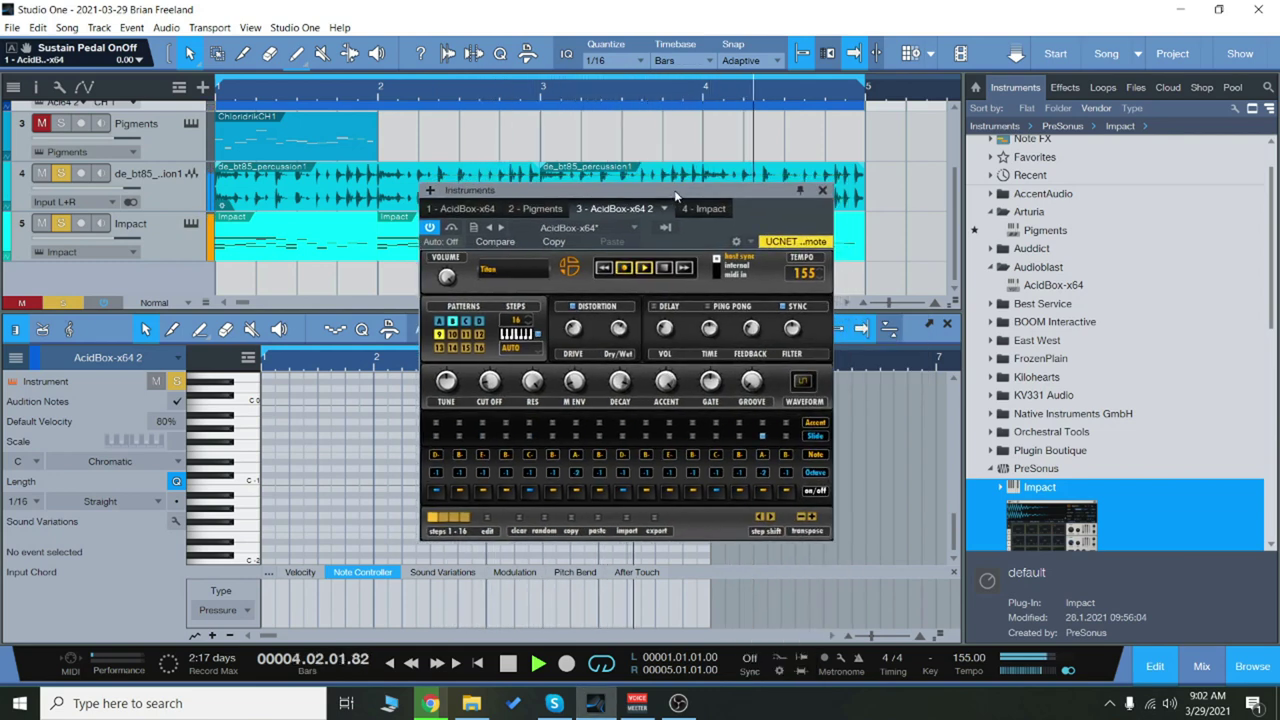
click(802, 381)
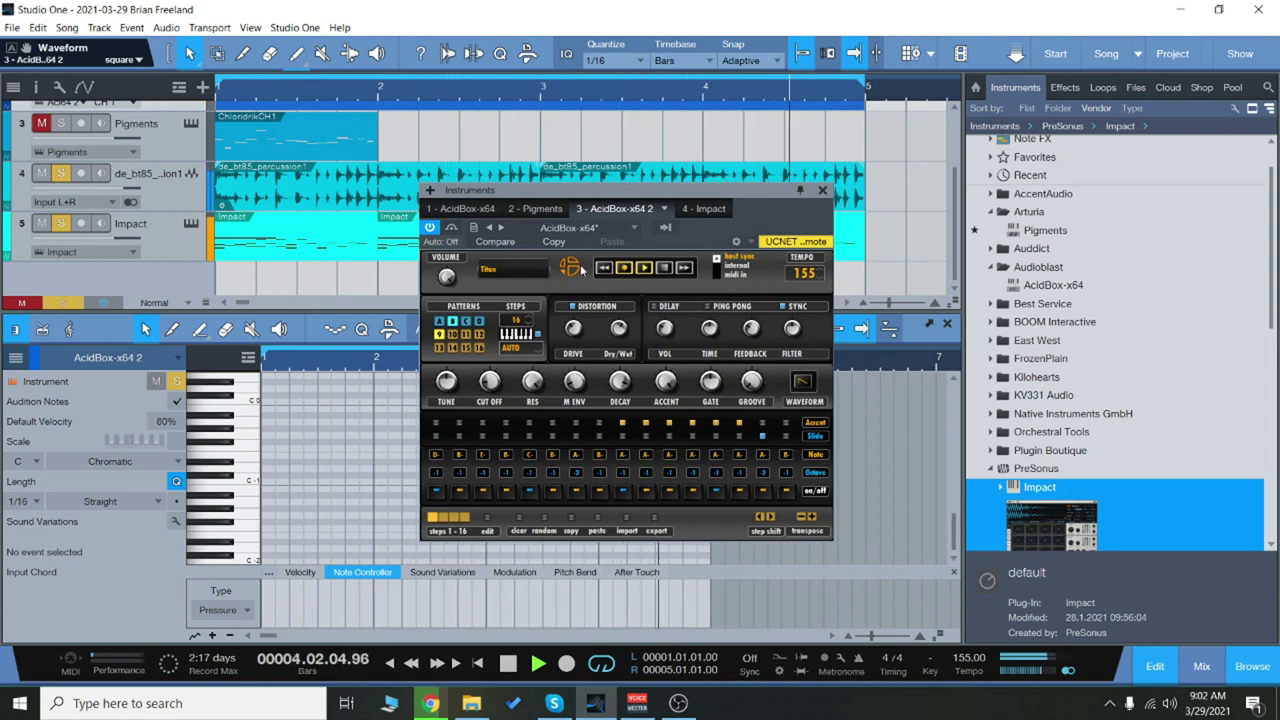
Advance through the Uranus 2 and Uranus presets, and load Vesta from the LCN Patterns bank.
click(684, 268)
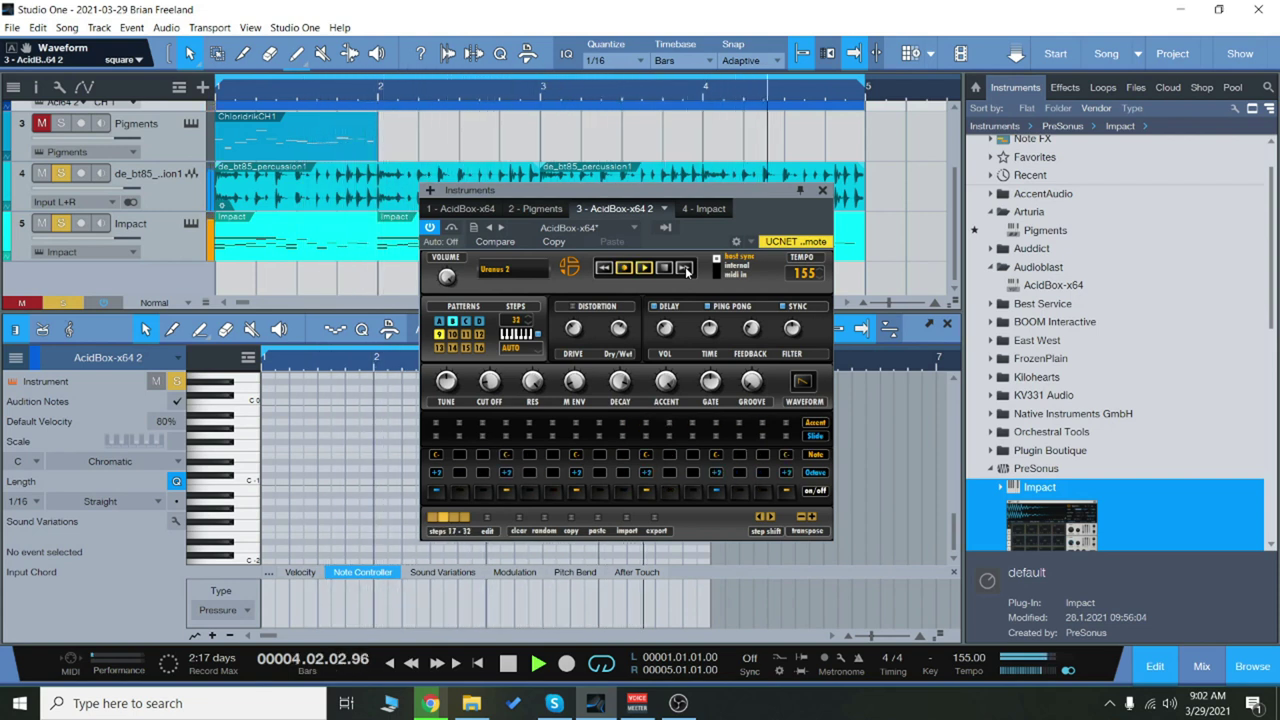
click(684, 268)
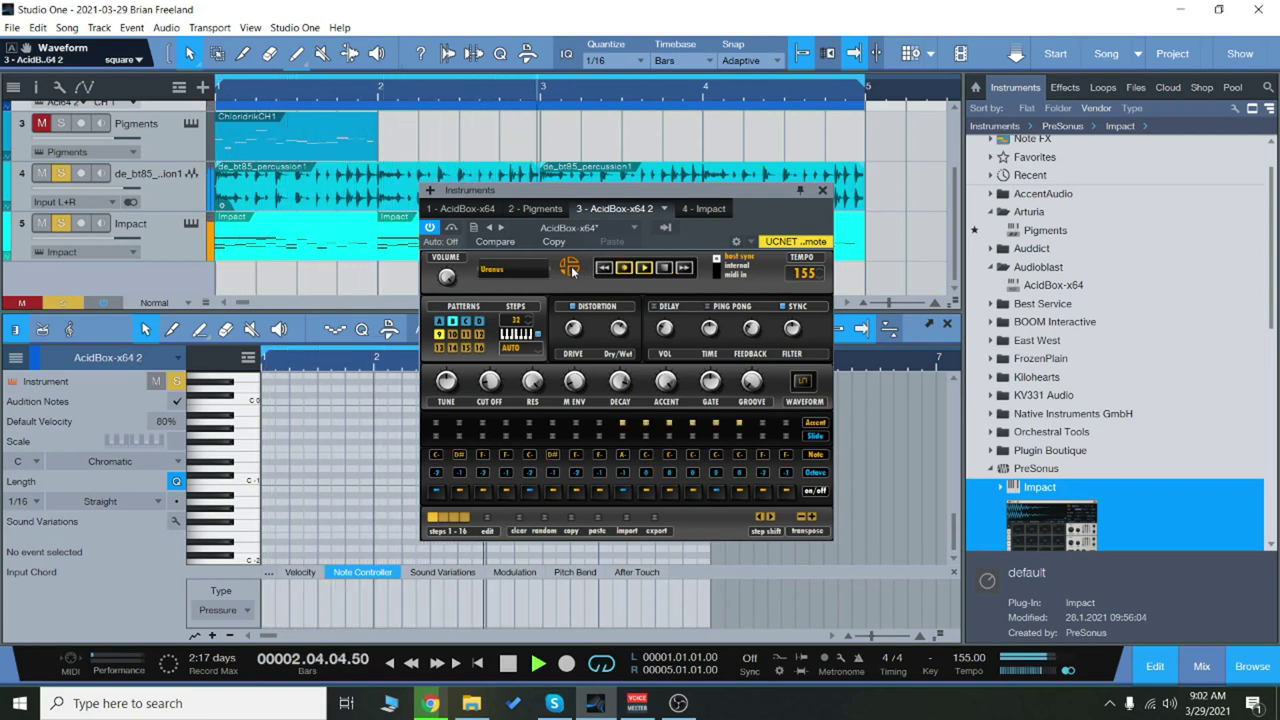
click(569, 268)
mouse_move(650, 307)
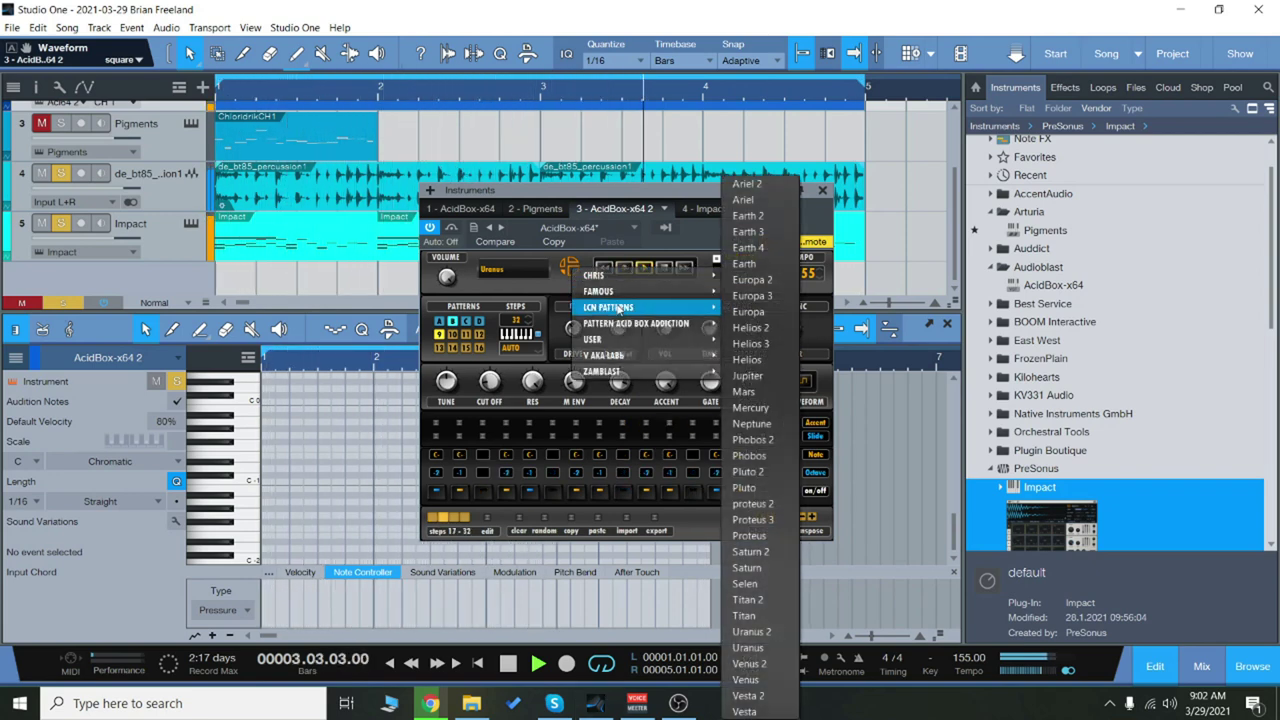
click(755, 710)
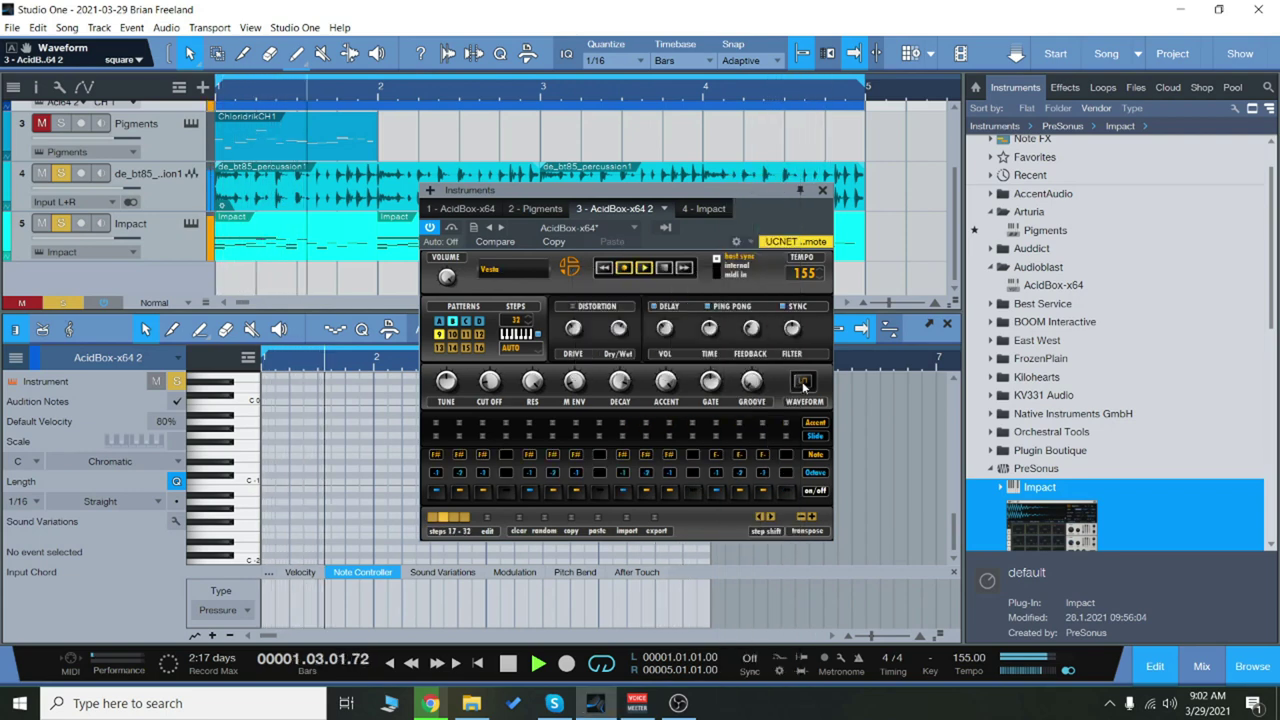
Load the Voodoo Ray preset from the Famous bank and advance to What Time Is Love.
click(569, 268)
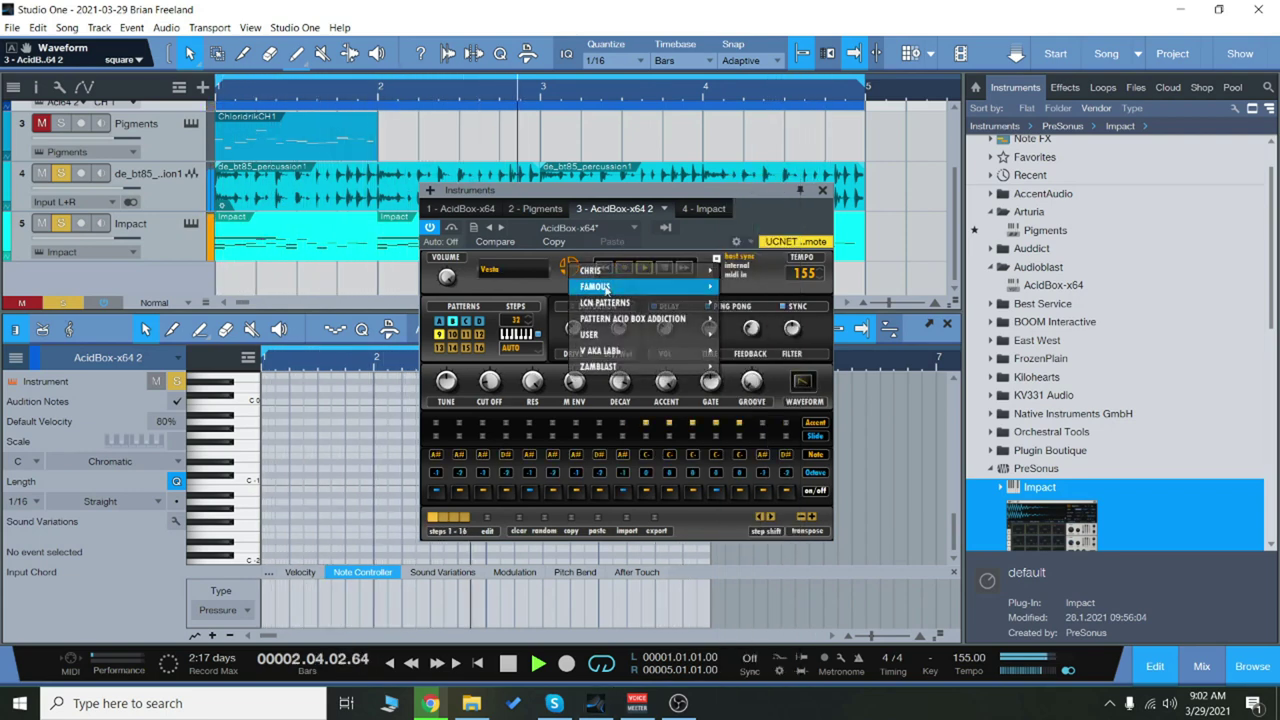
mouse_move(694, 317)
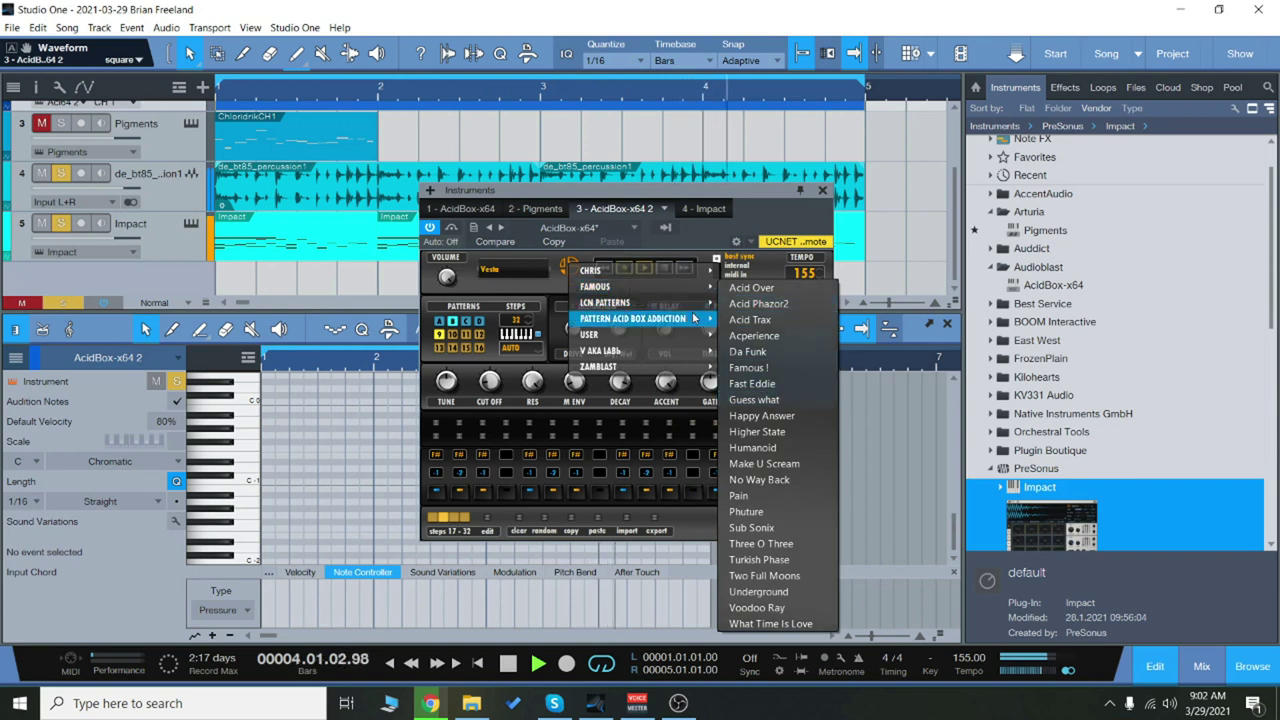
mouse_move(671, 289)
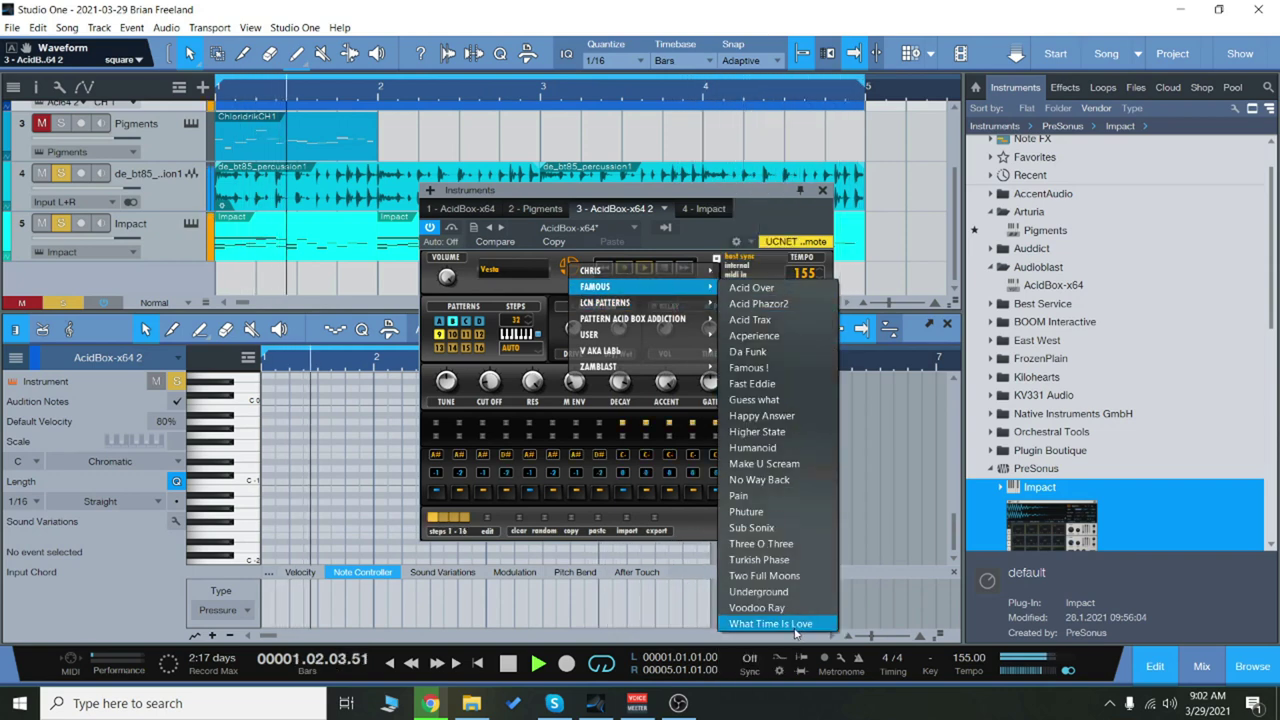
click(795, 609)
drag(670, 196, 655, 197)
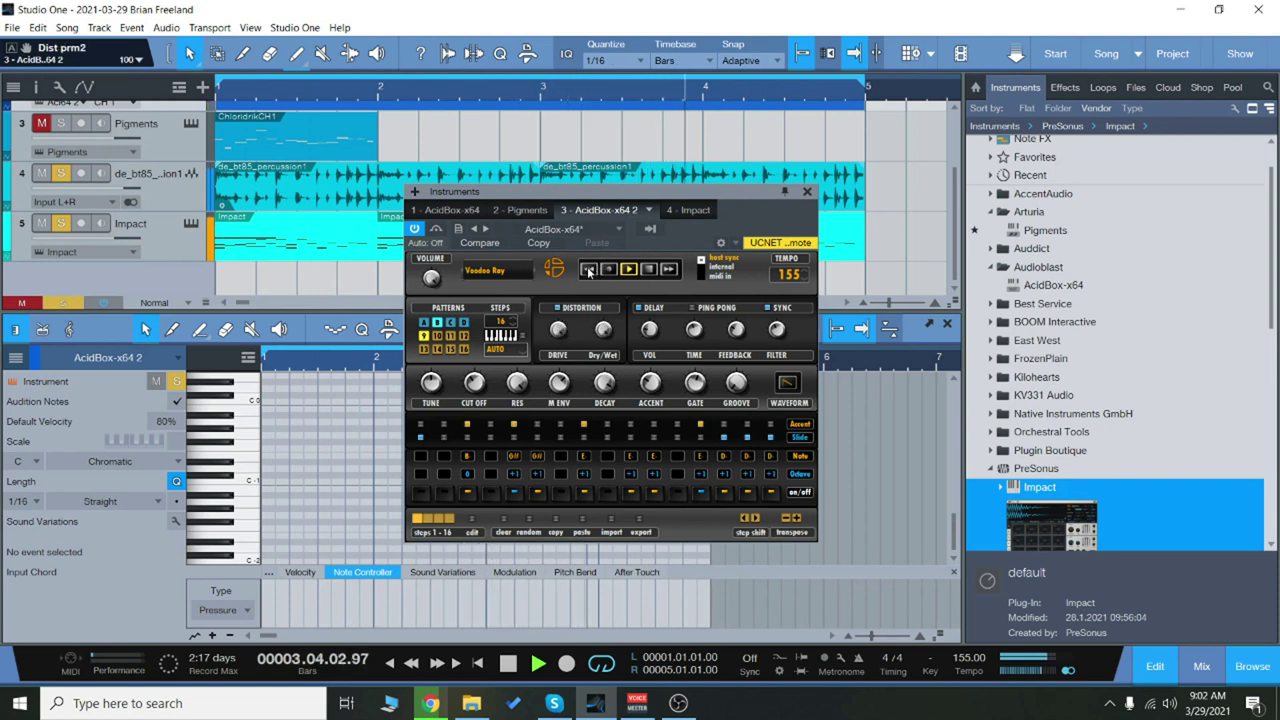
click(672, 270)
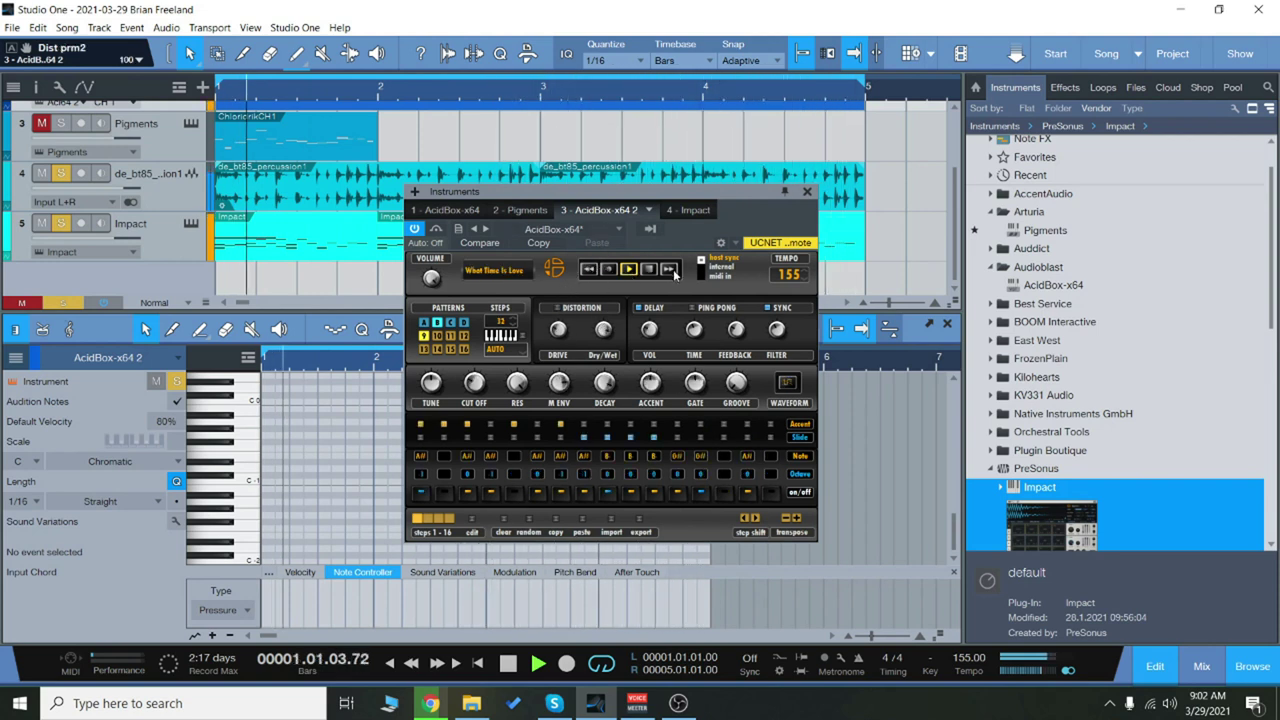
Unsolo and mute the Impact track, and advance the synth to the next preset.
click(60, 223)
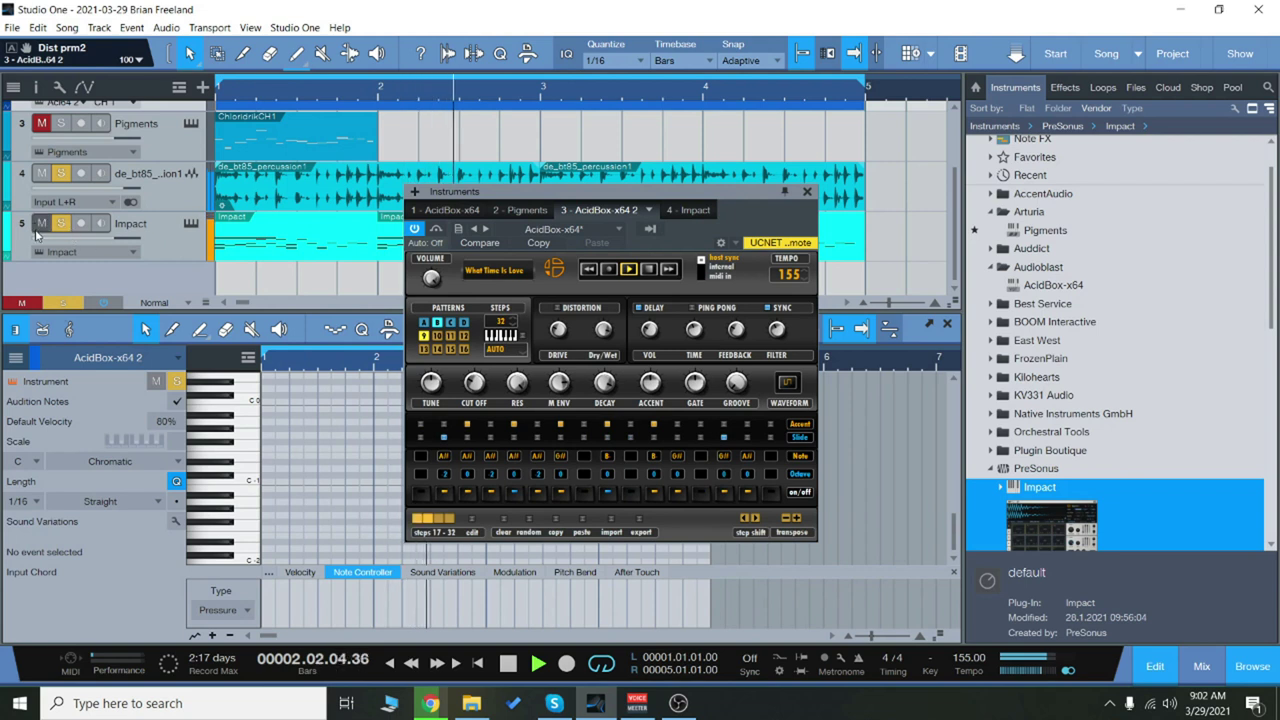
click(41, 223)
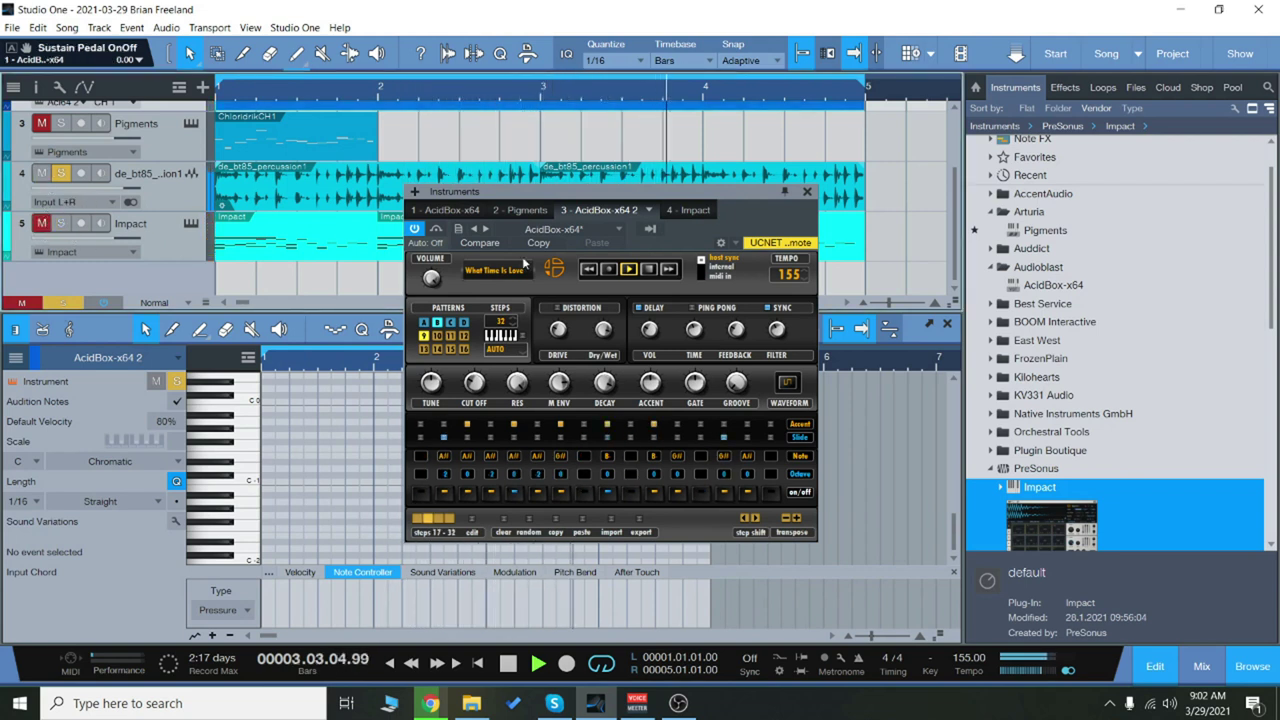
drag(643, 197, 638, 209)
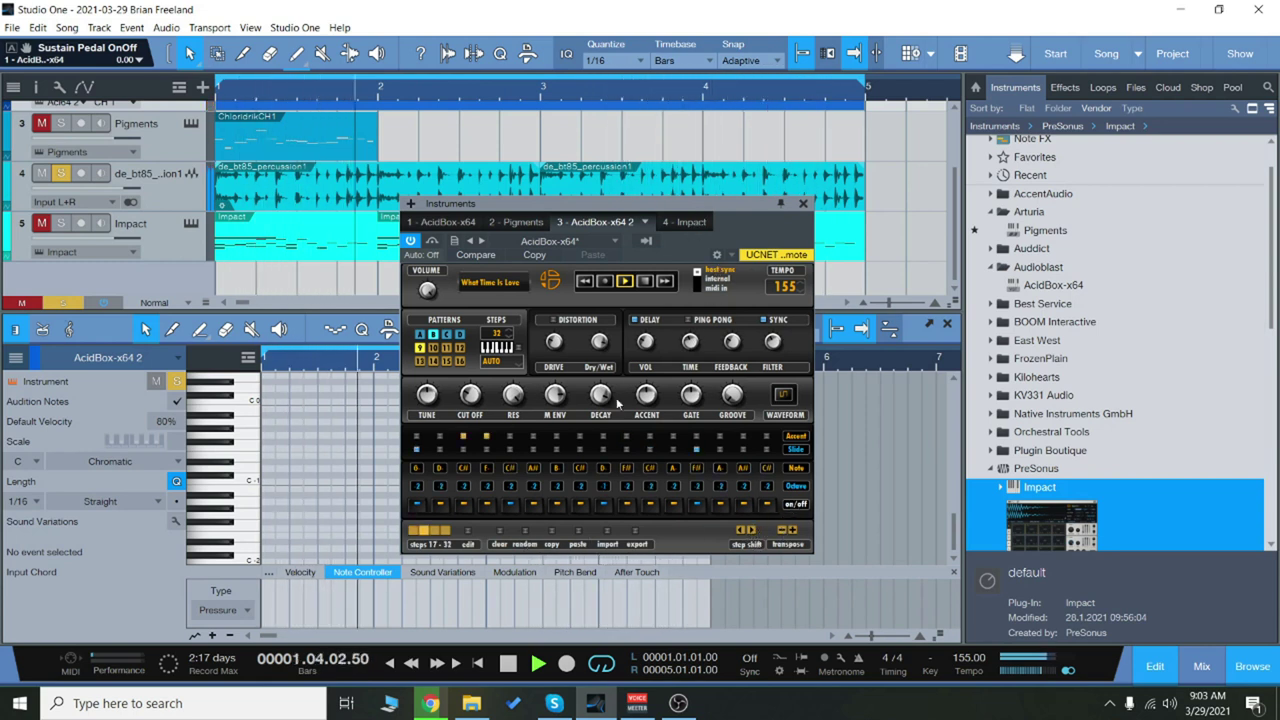
click(665, 282)
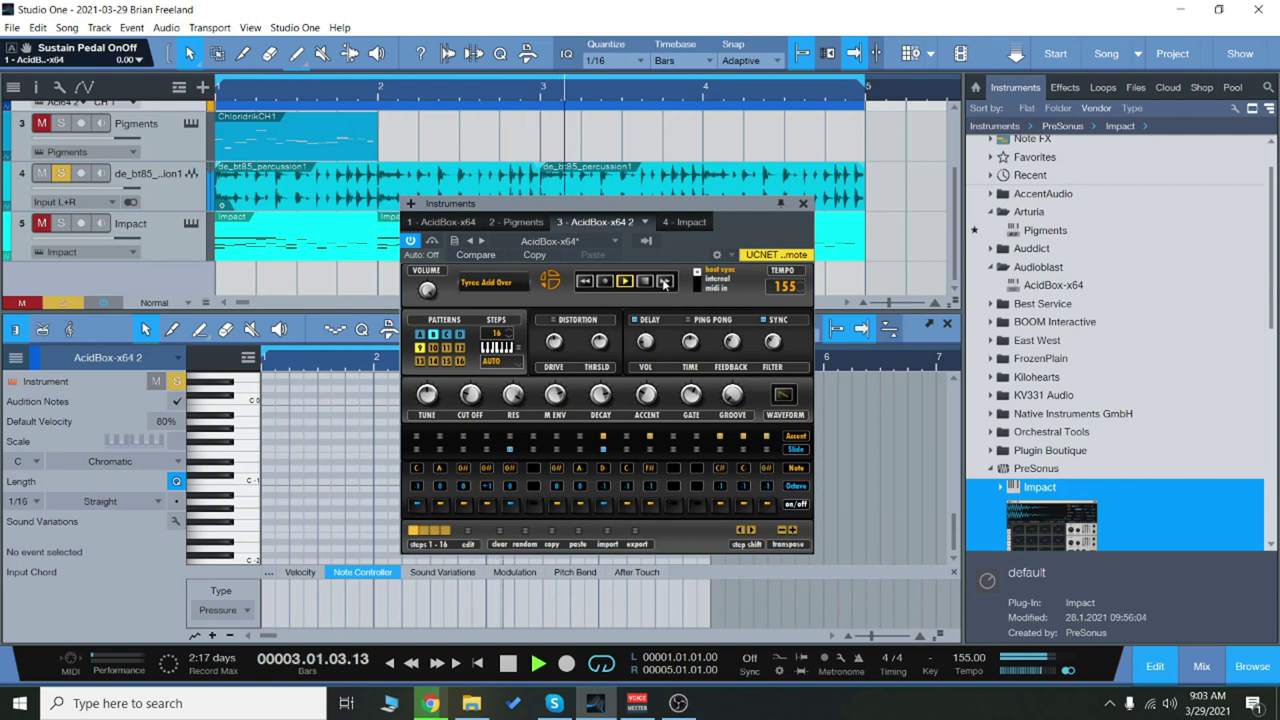
Load an E major pattern from the THDJ E Major_LHP pattern group of Pattern Acid Box Addiction and switch its waveform to square.
click(556, 282)
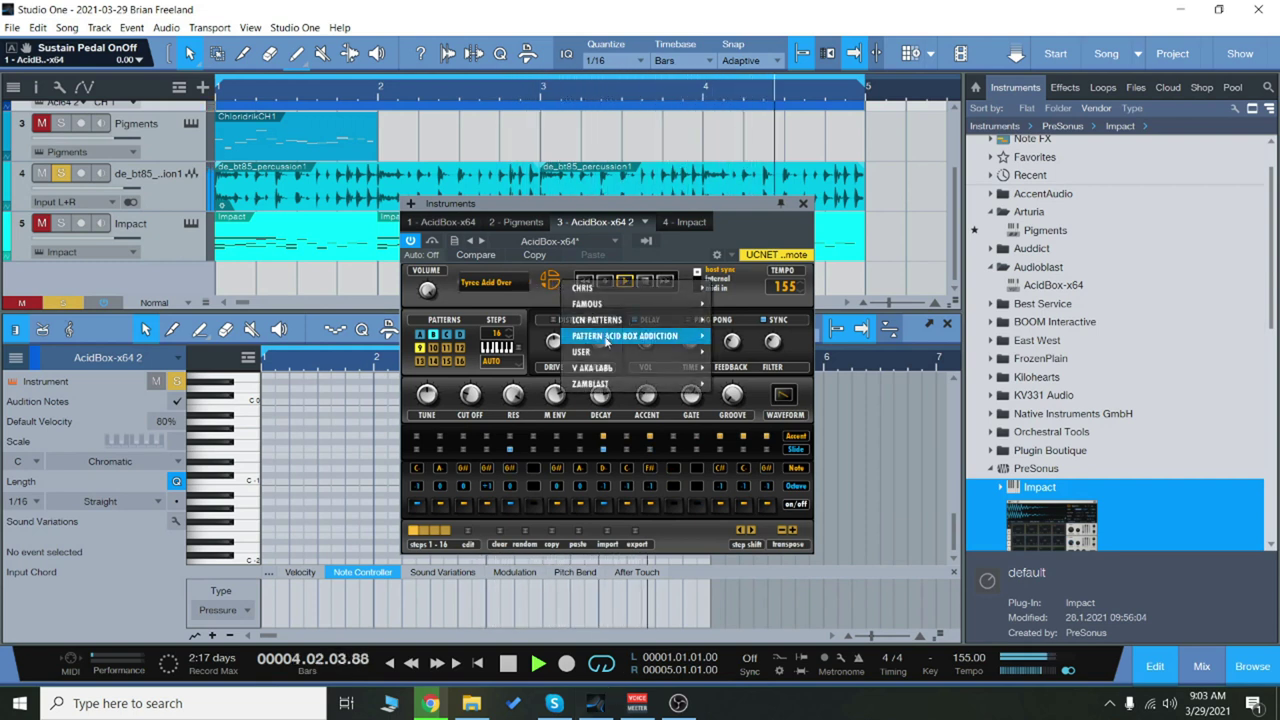
mouse_move(659, 347)
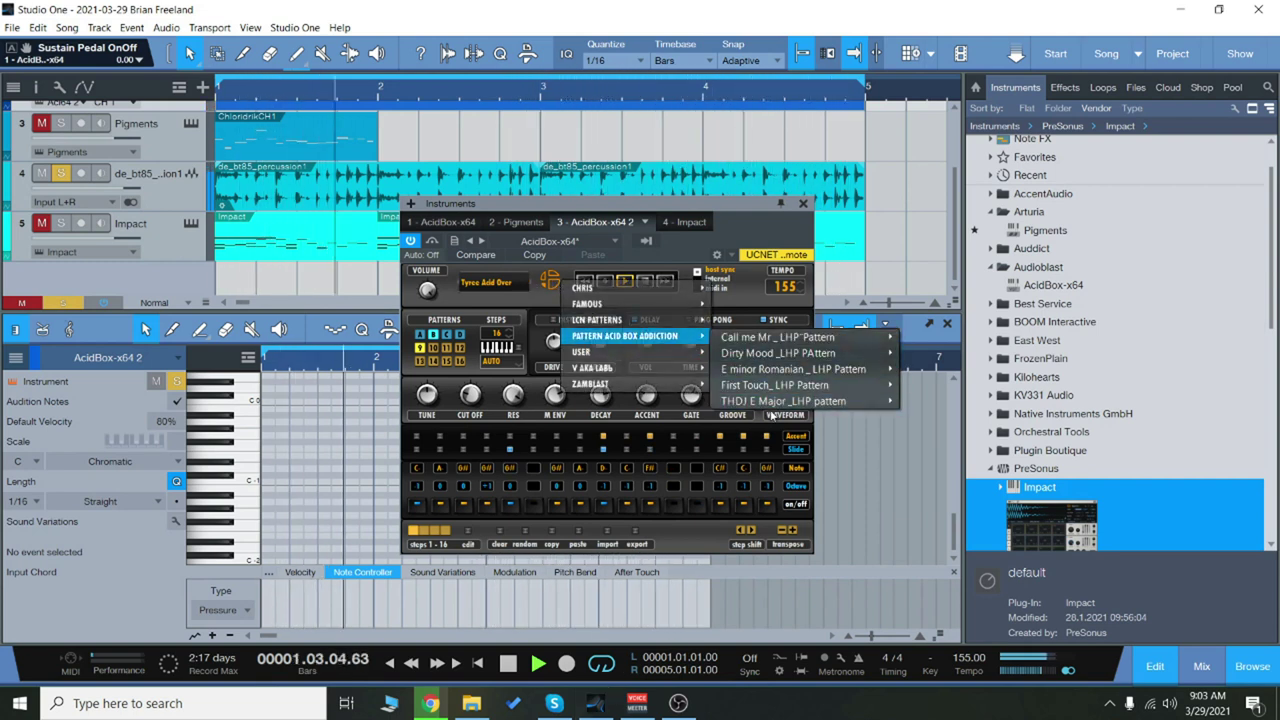
mouse_move(800, 401)
click(973, 404)
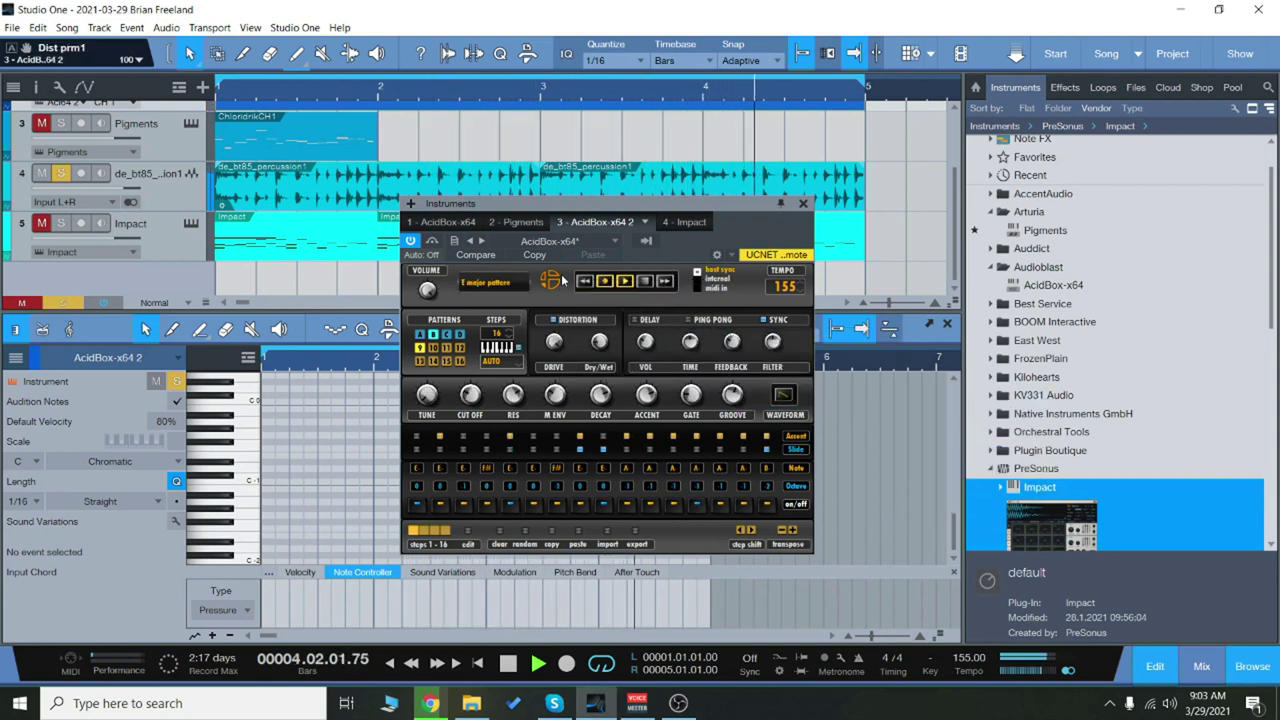
click(785, 395)
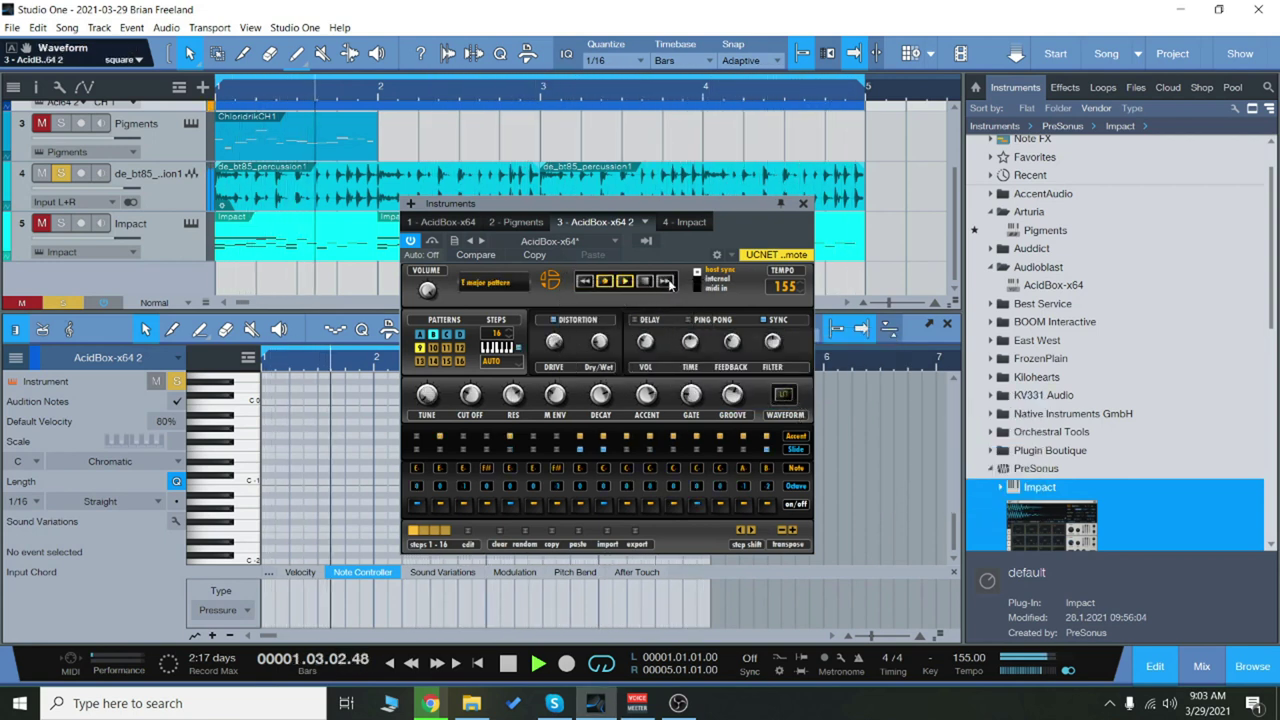
Advance through the following E major pattern presets and move the synth window aside.
drag(687, 208, 665, 214)
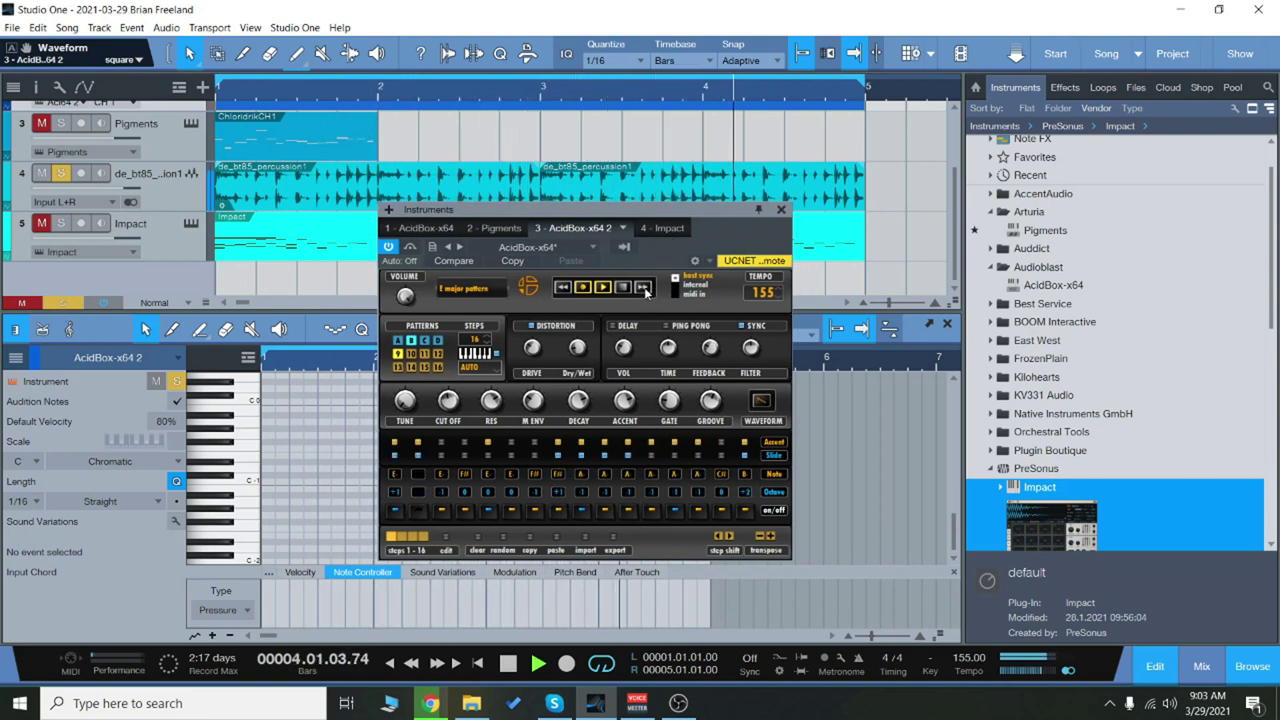
click(643, 288)
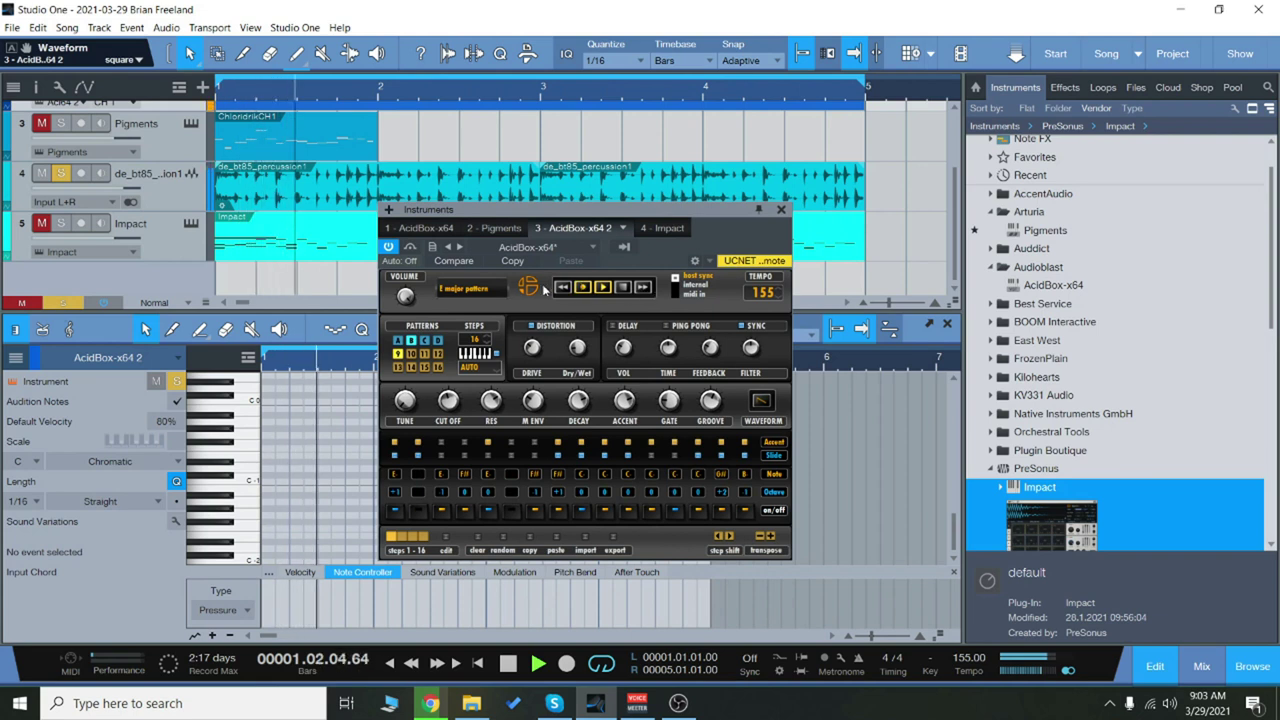
click(643, 288)
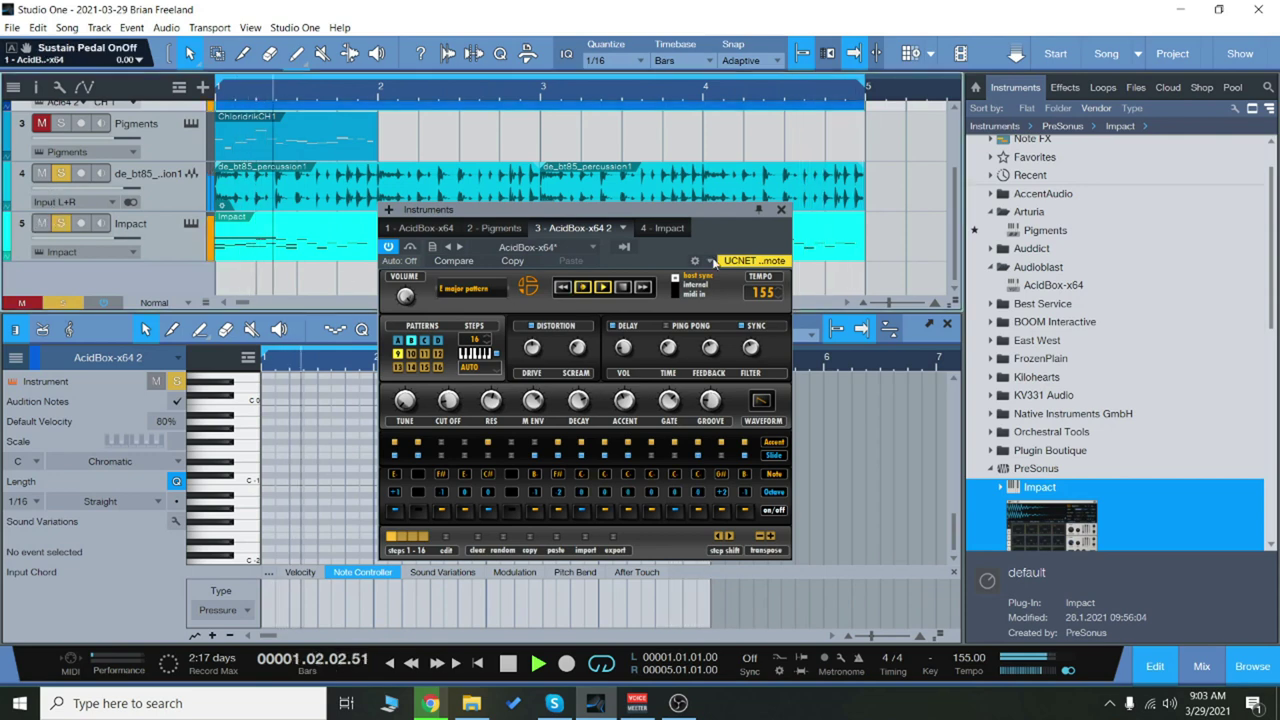
drag(601, 211, 561, 207)
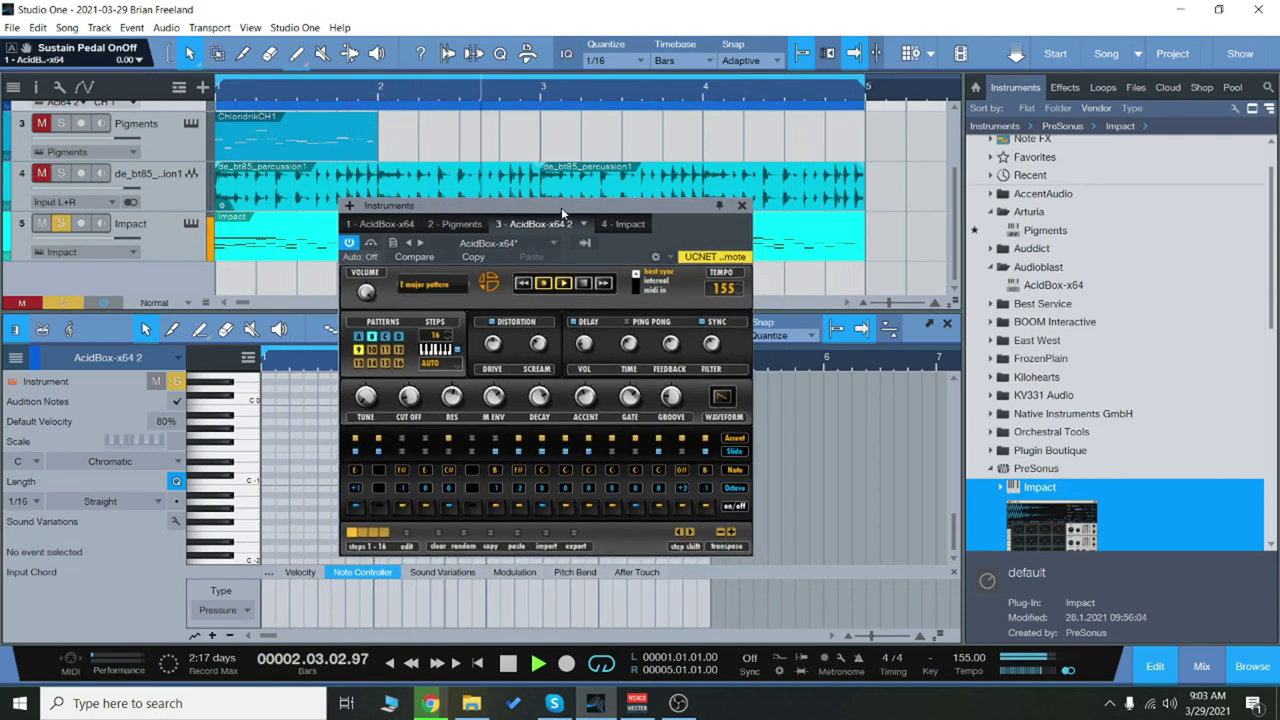
Load and randomize the 12step E minor romanian 303trip pattern, and advance to the following preset.
click(495, 280)
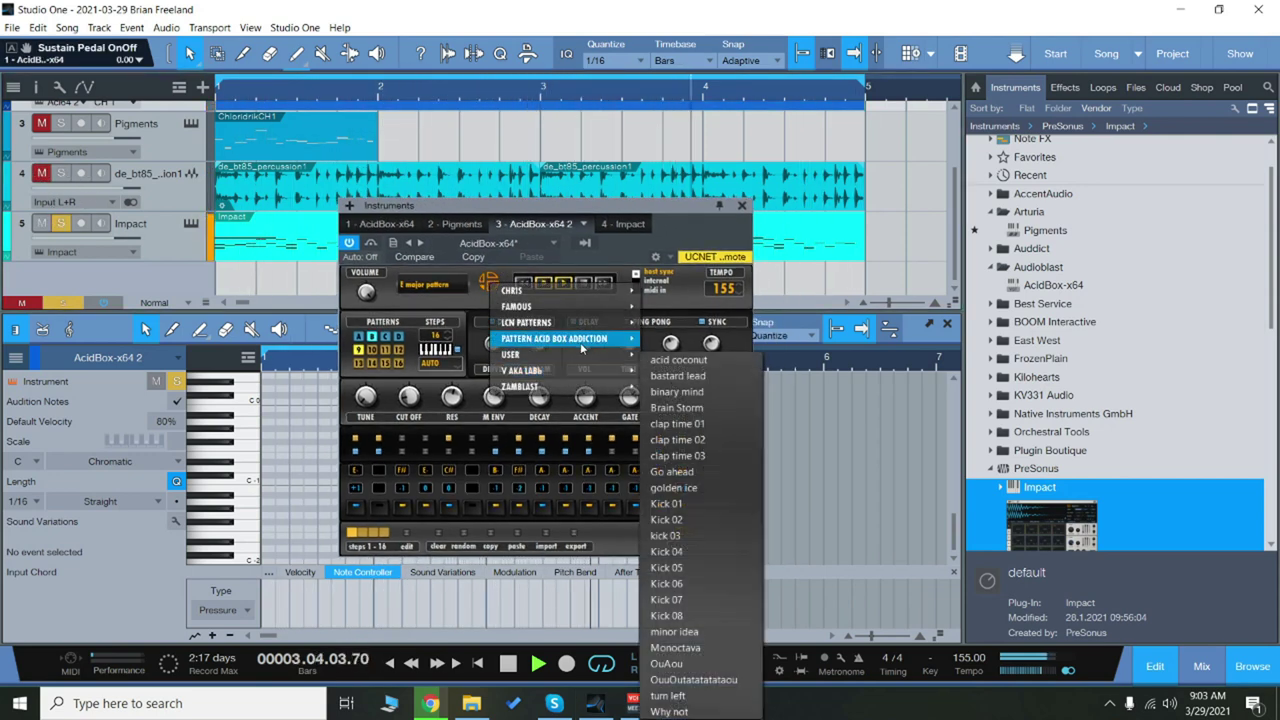
mouse_move(580, 340)
mouse_move(720, 371)
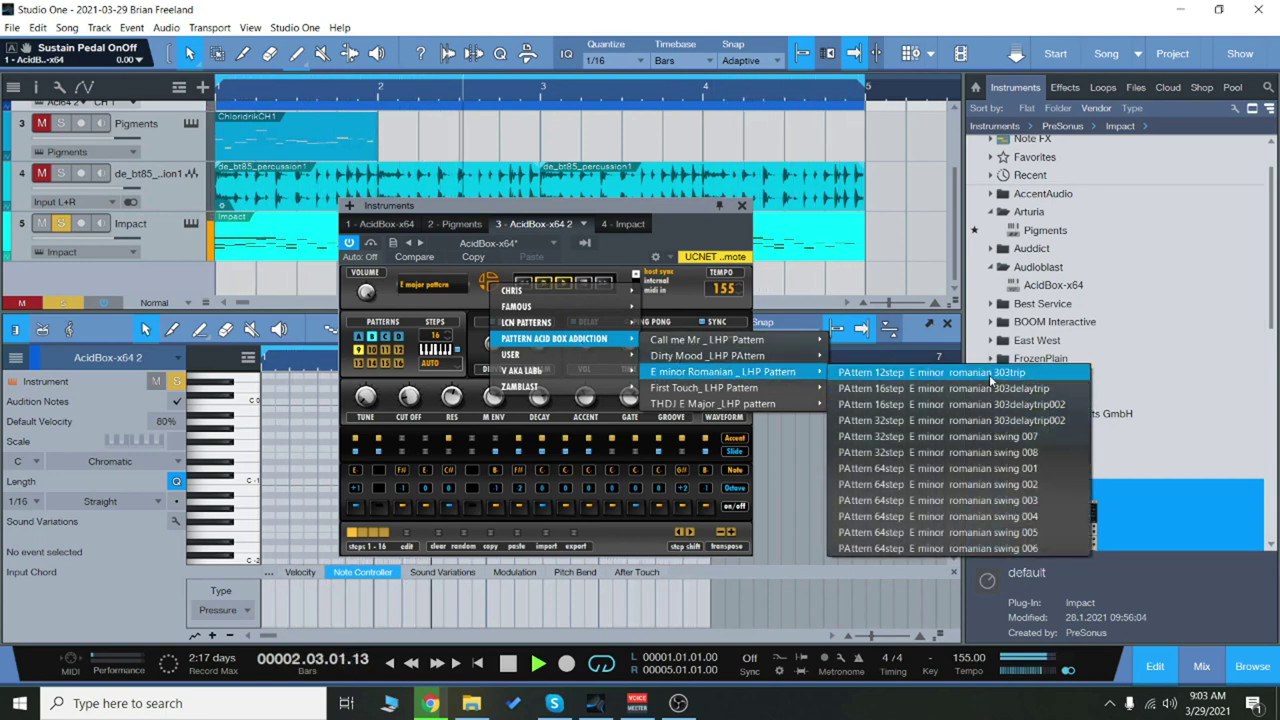
click(990, 378)
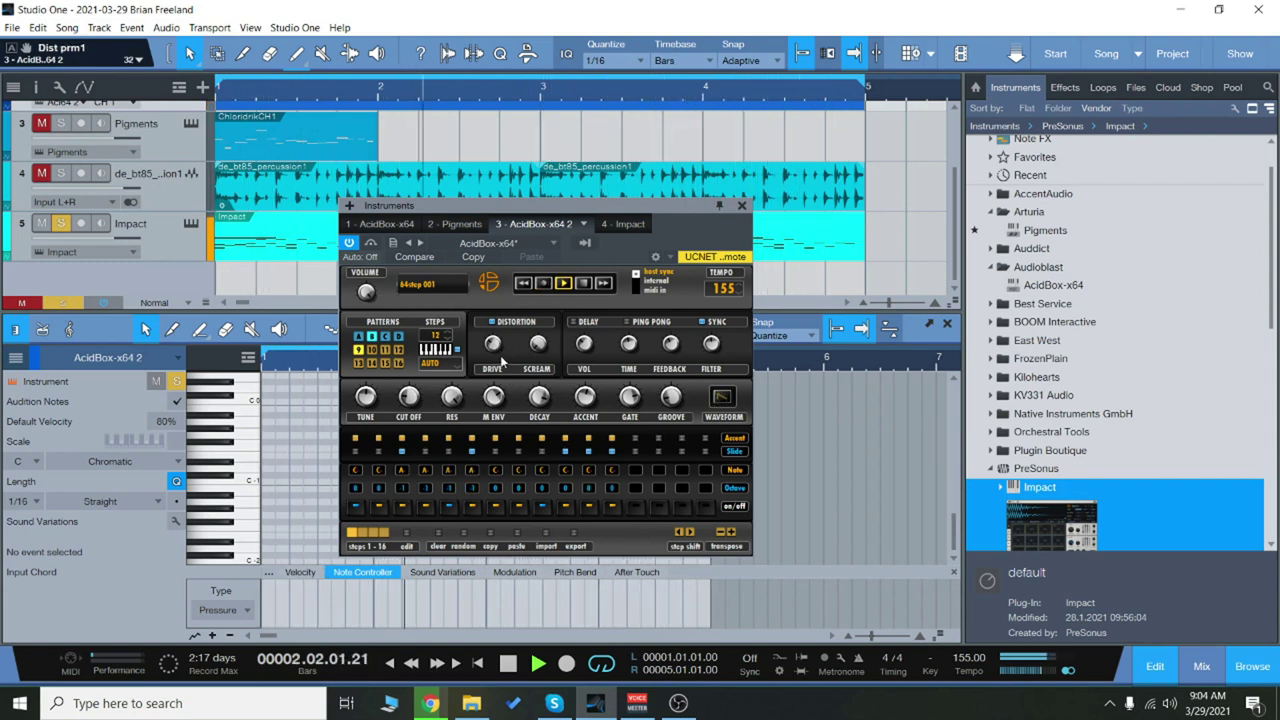
click(465, 545)
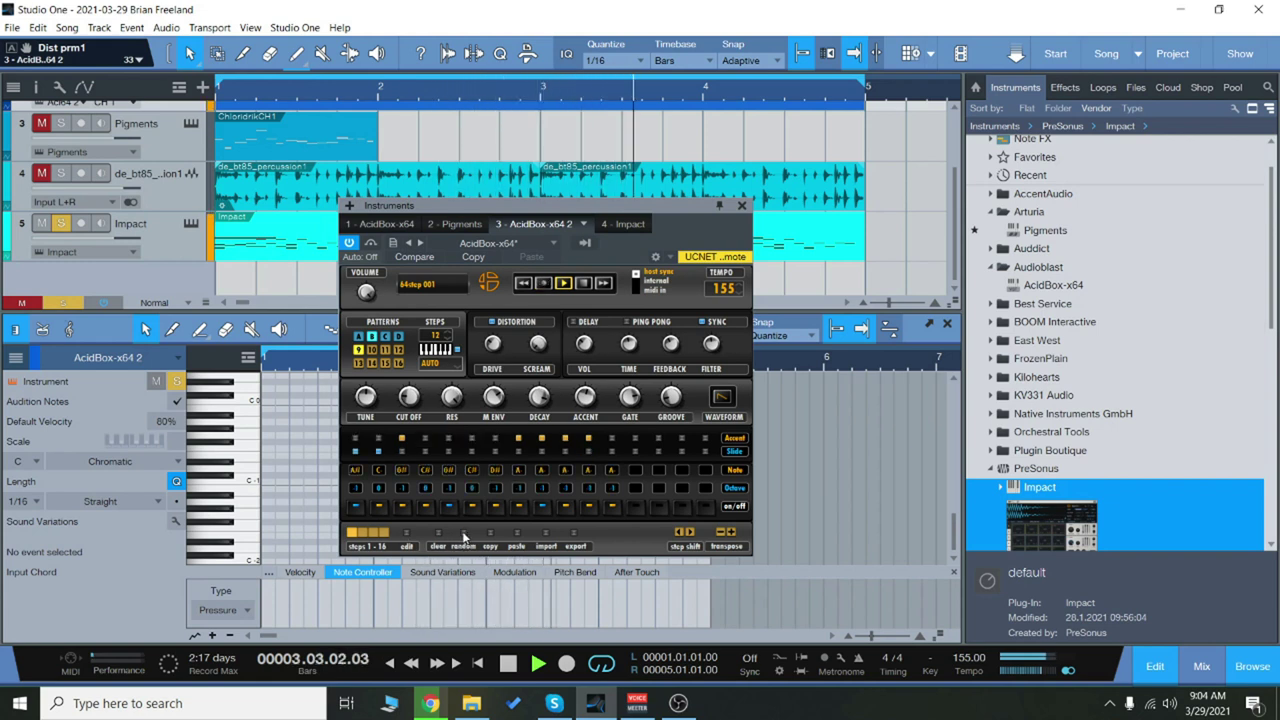
click(603, 284)
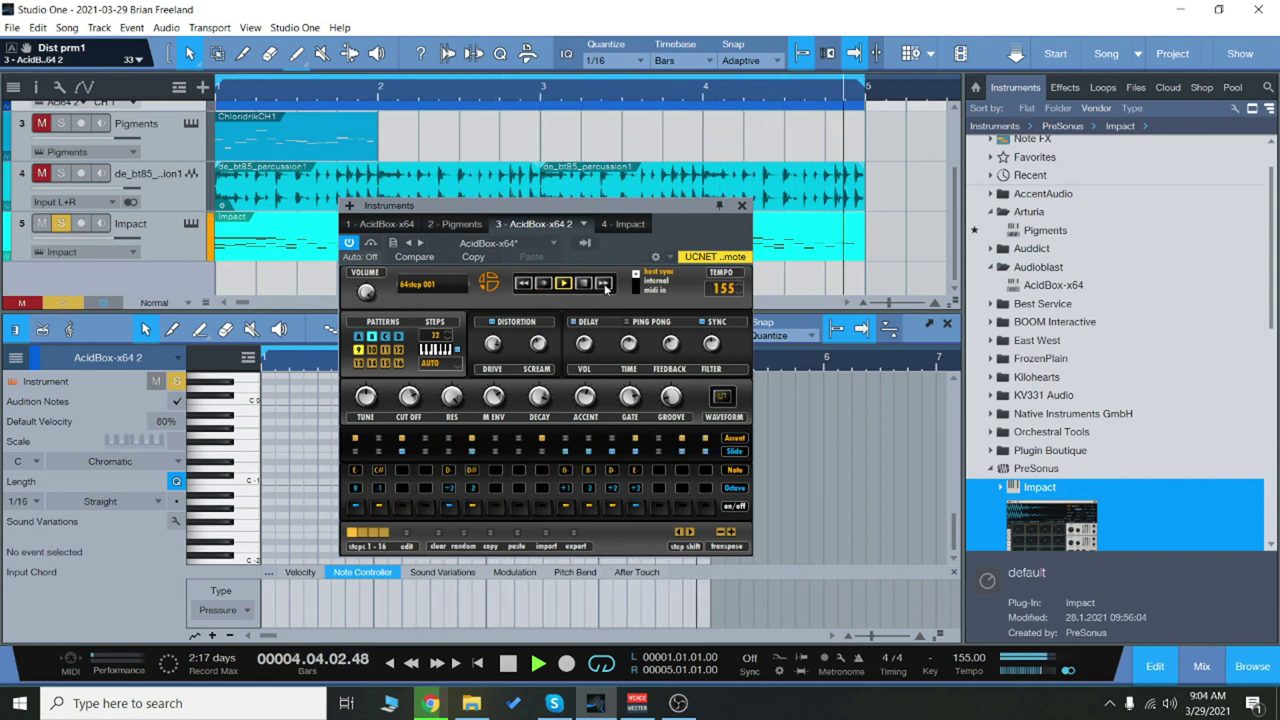
Load the golden ice preset from the V AKA bank and advance to Kick 01.
click(598, 287)
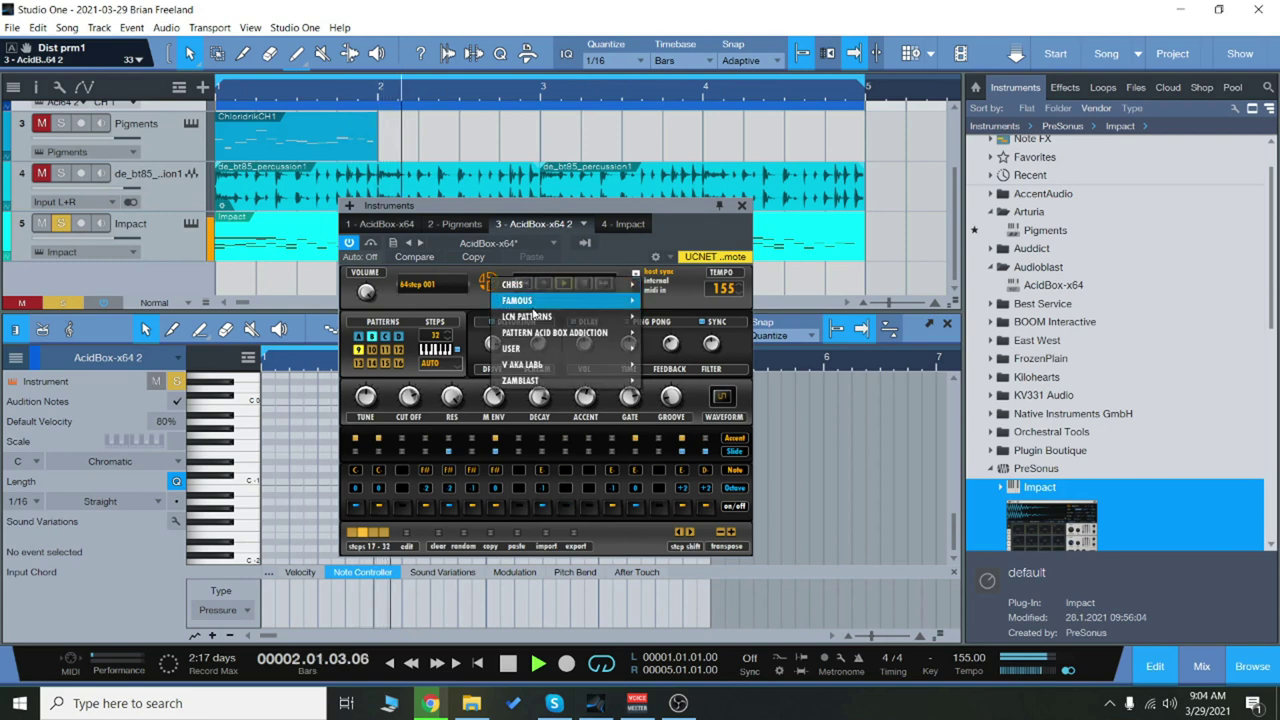
mouse_move(615, 316)
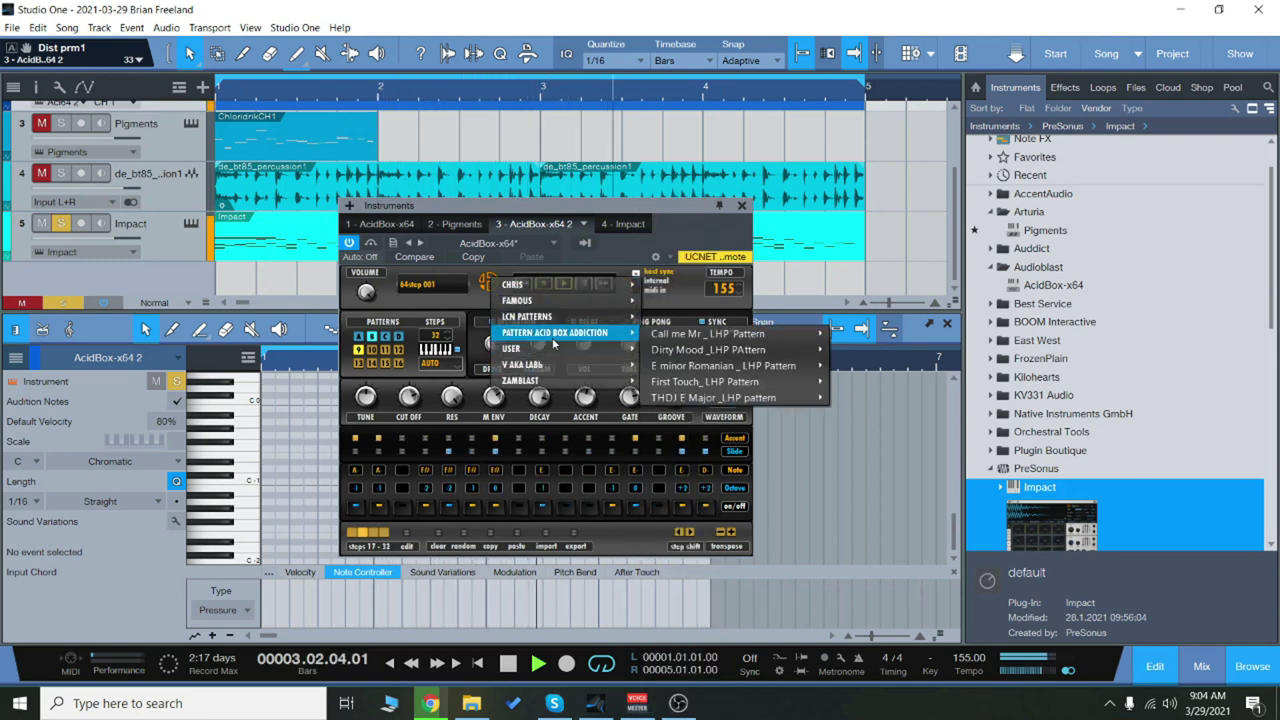
mouse_move(600, 346)
mouse_move(575, 368)
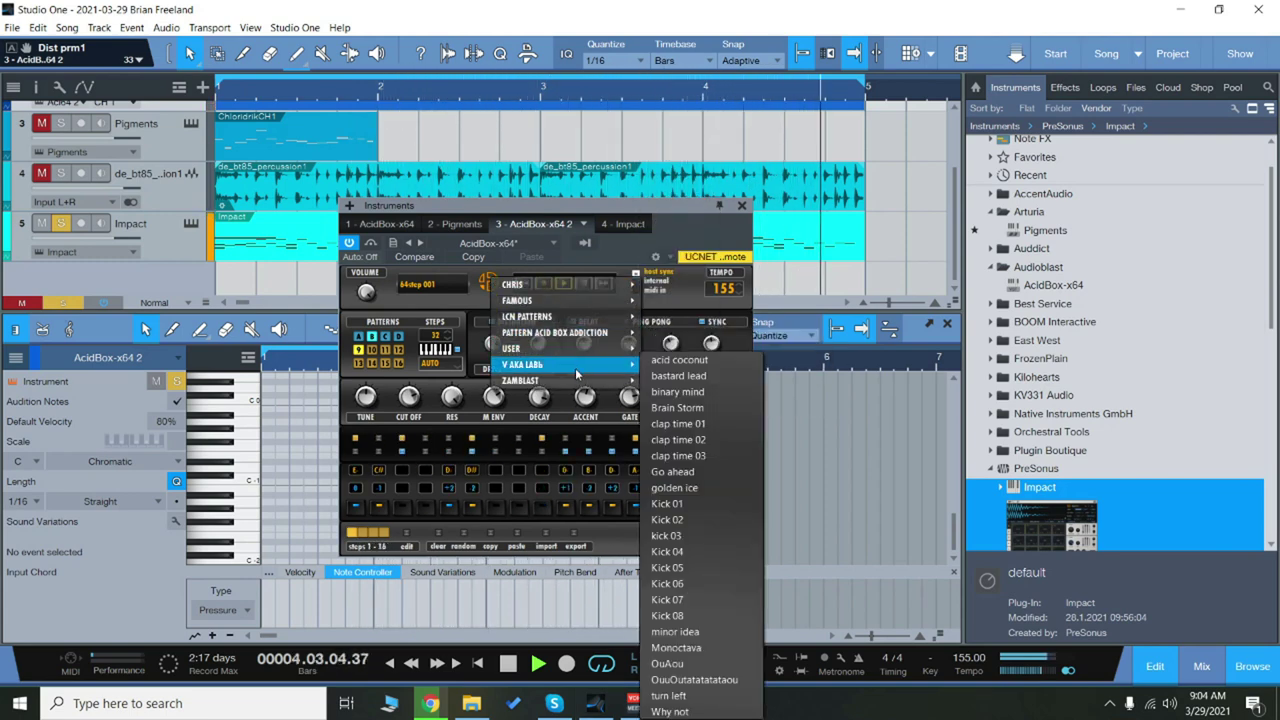
click(706, 487)
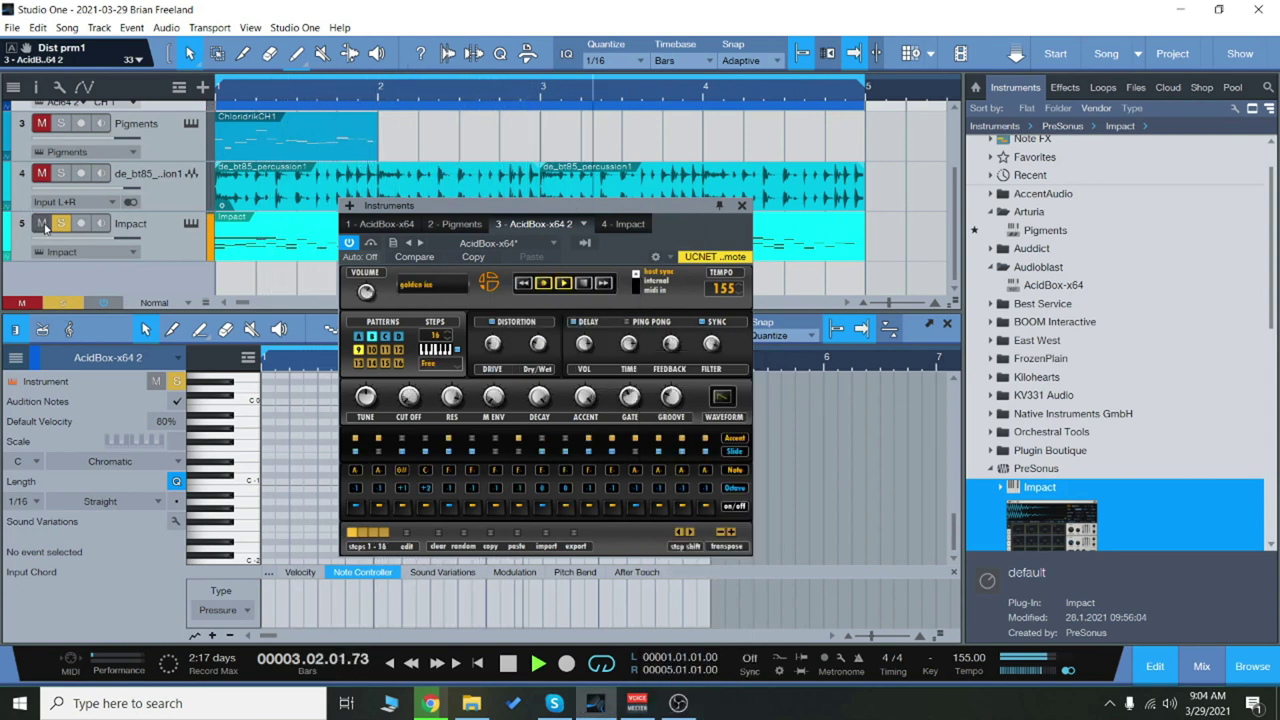
click(605, 284)
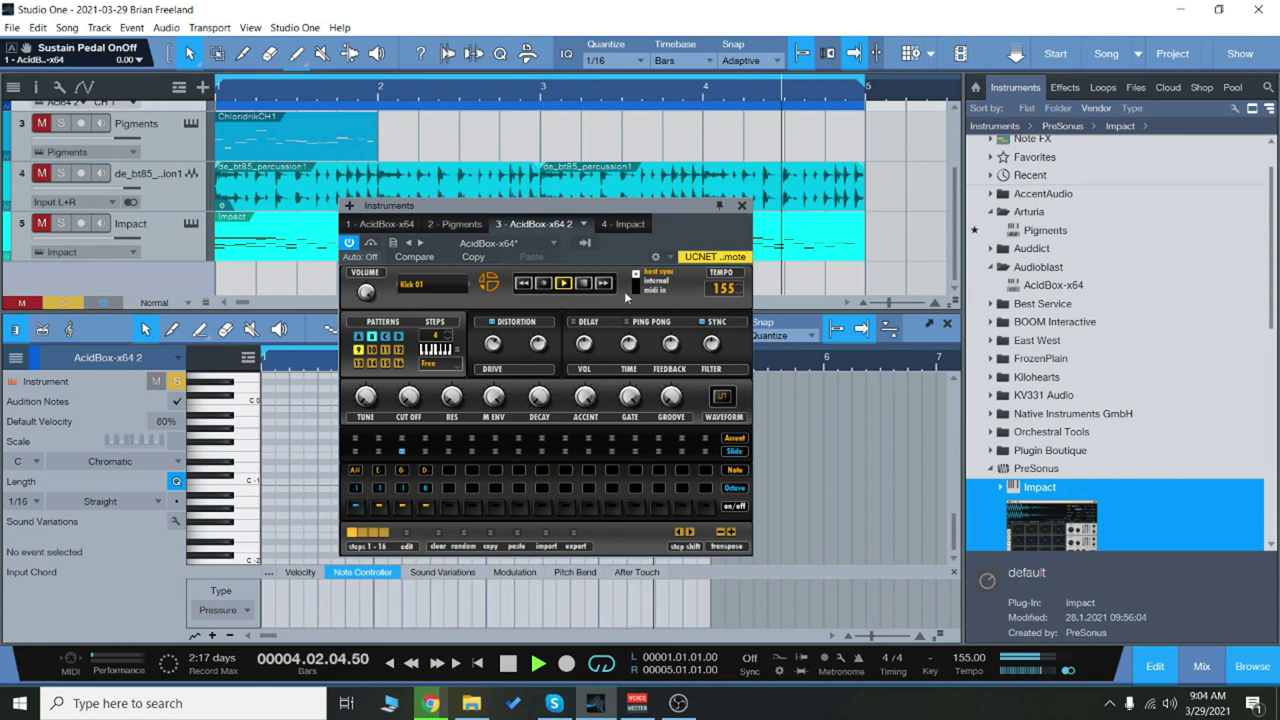
Randomize the Kick 03 preset's pattern and raise its distortion drive to 100.
click(603, 284)
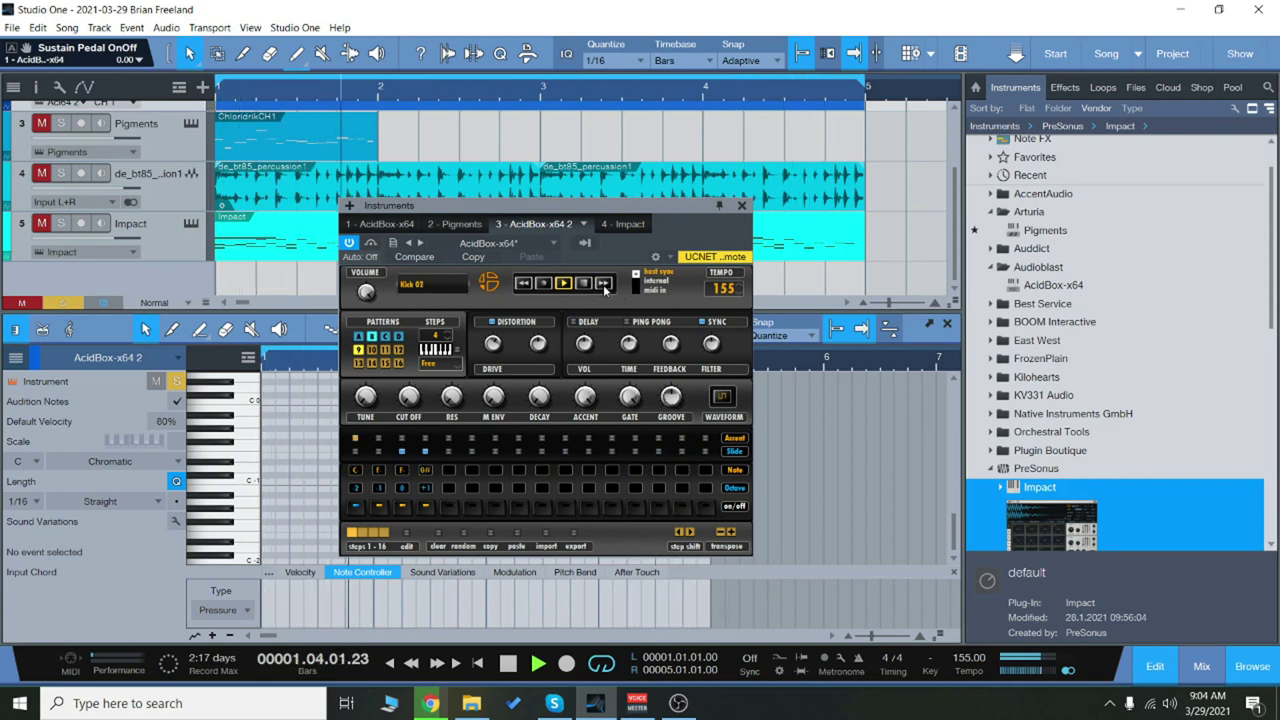
click(463, 536)
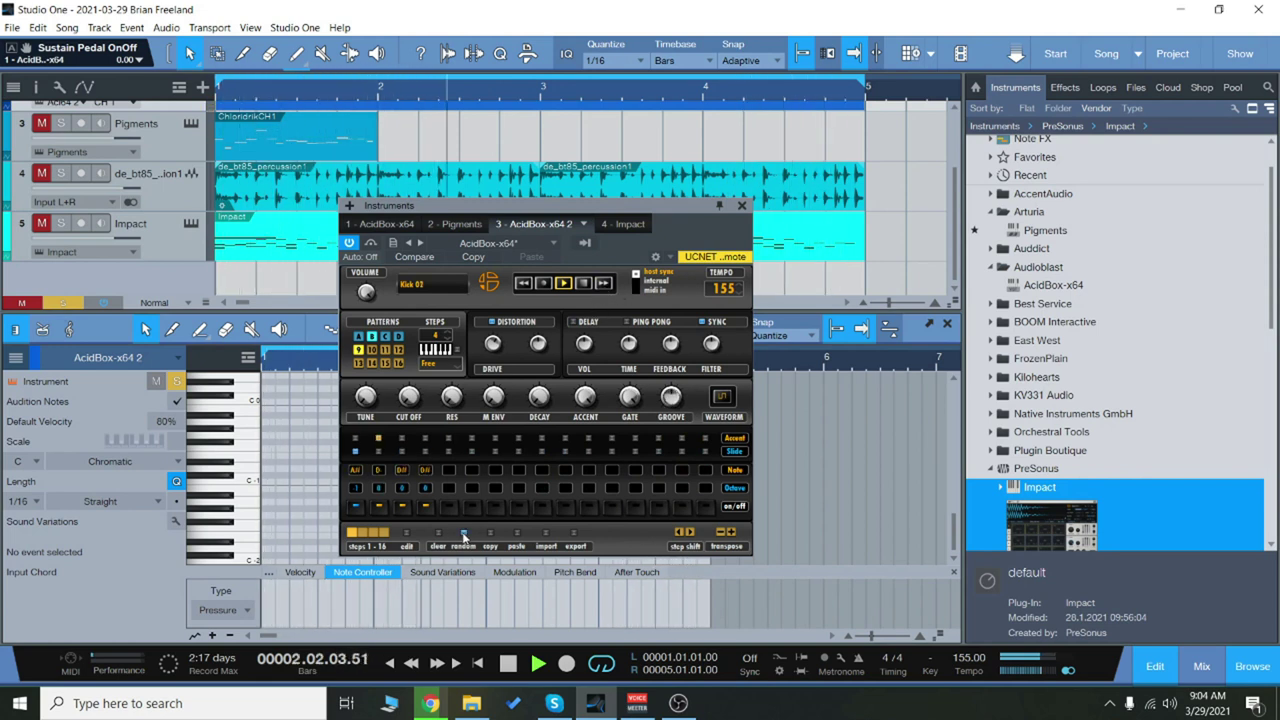
click(495, 346)
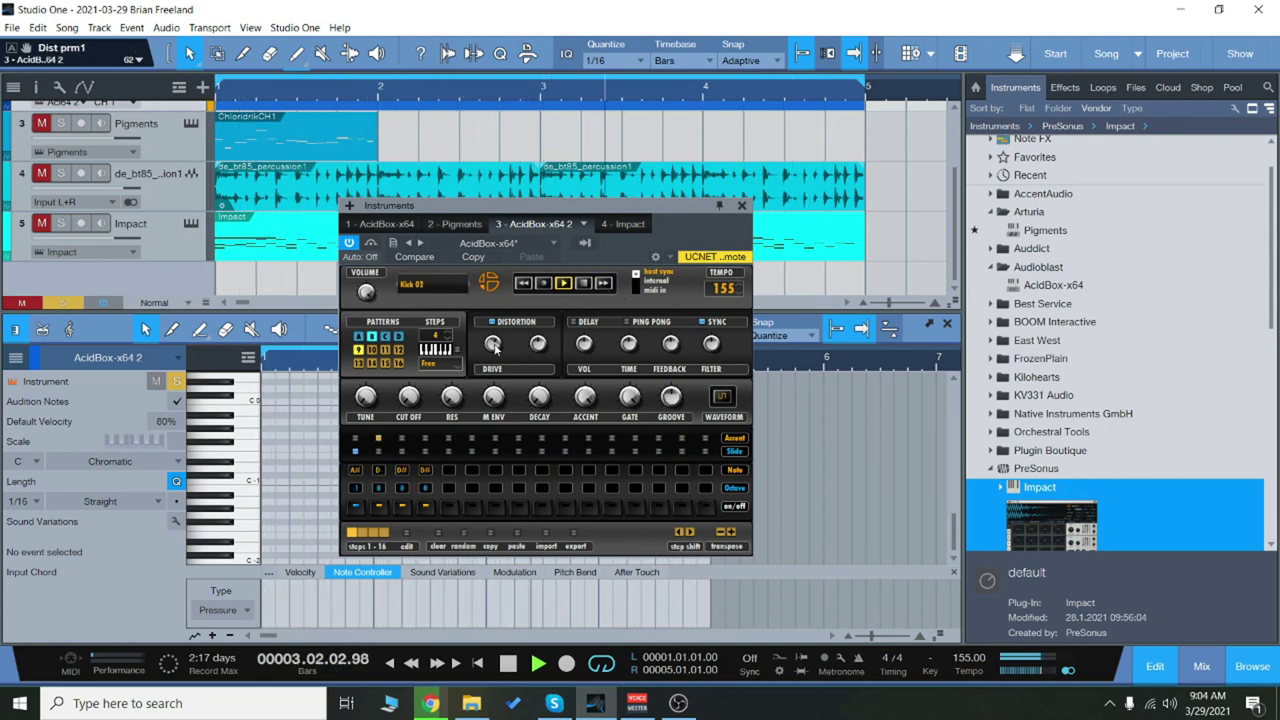
Advance through the following kick presets to Kick 06 and solo the Impact track.
click(603, 285)
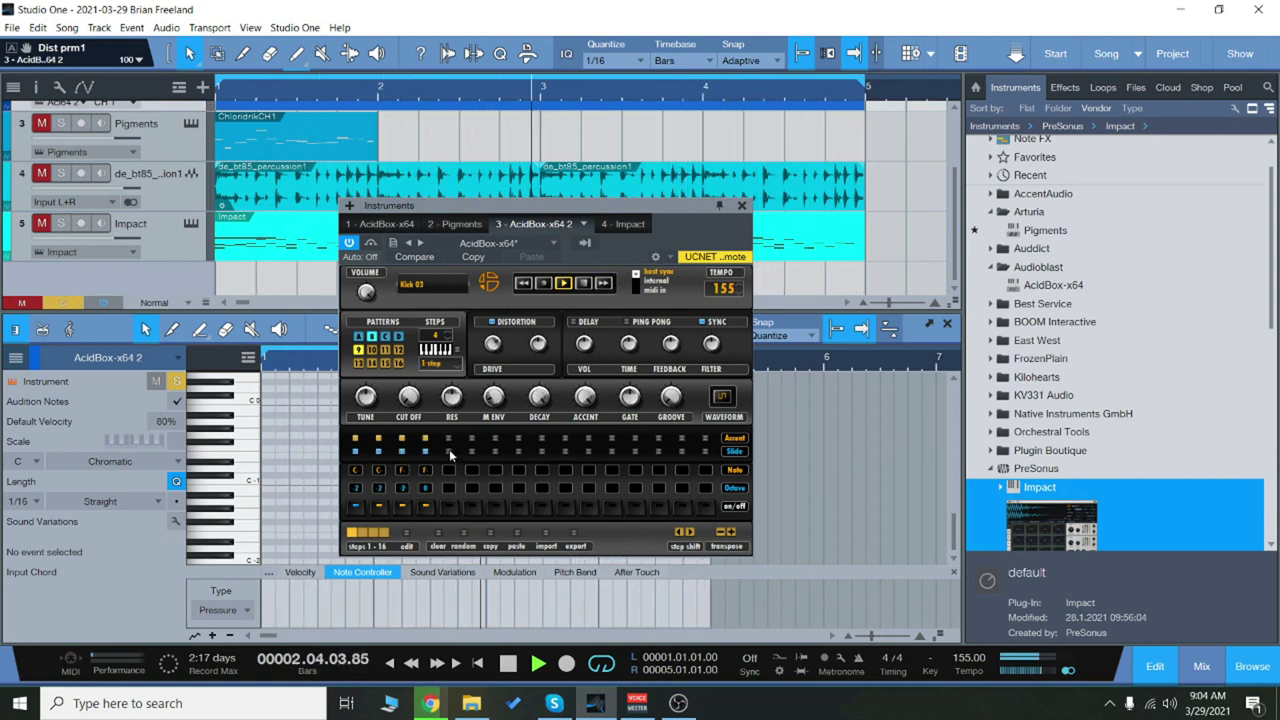
click(605, 284)
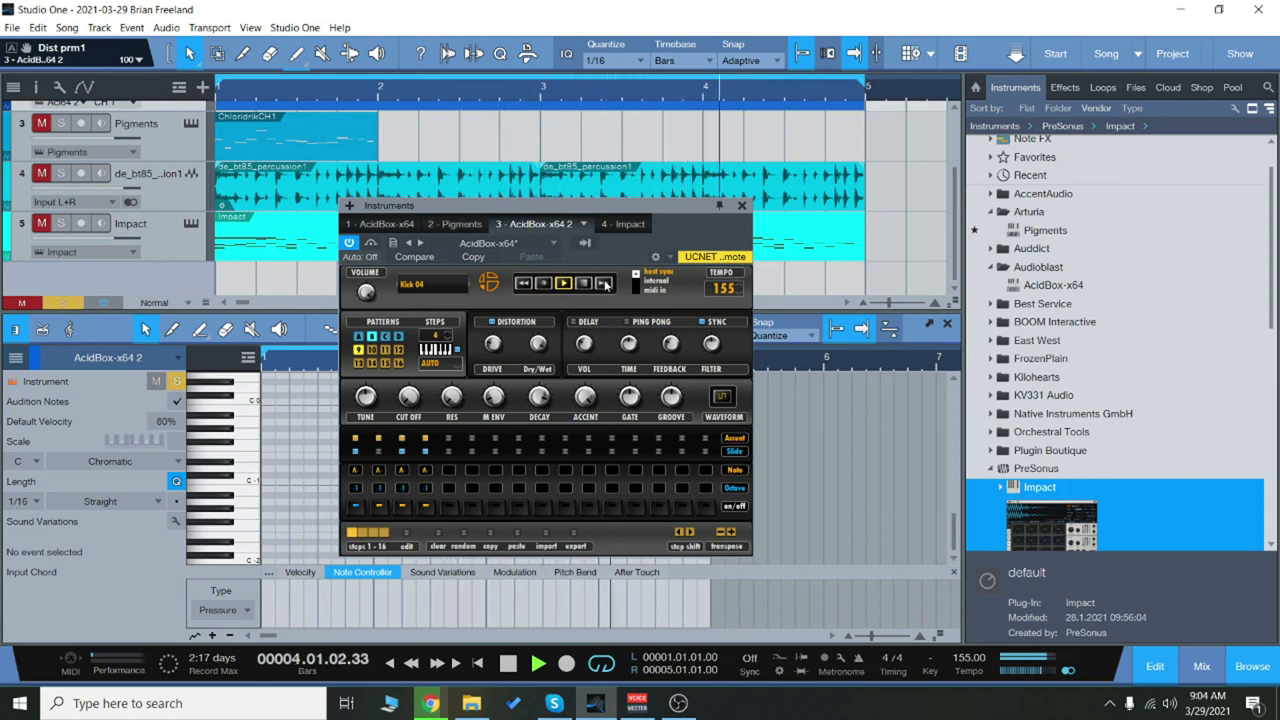
click(605, 284)
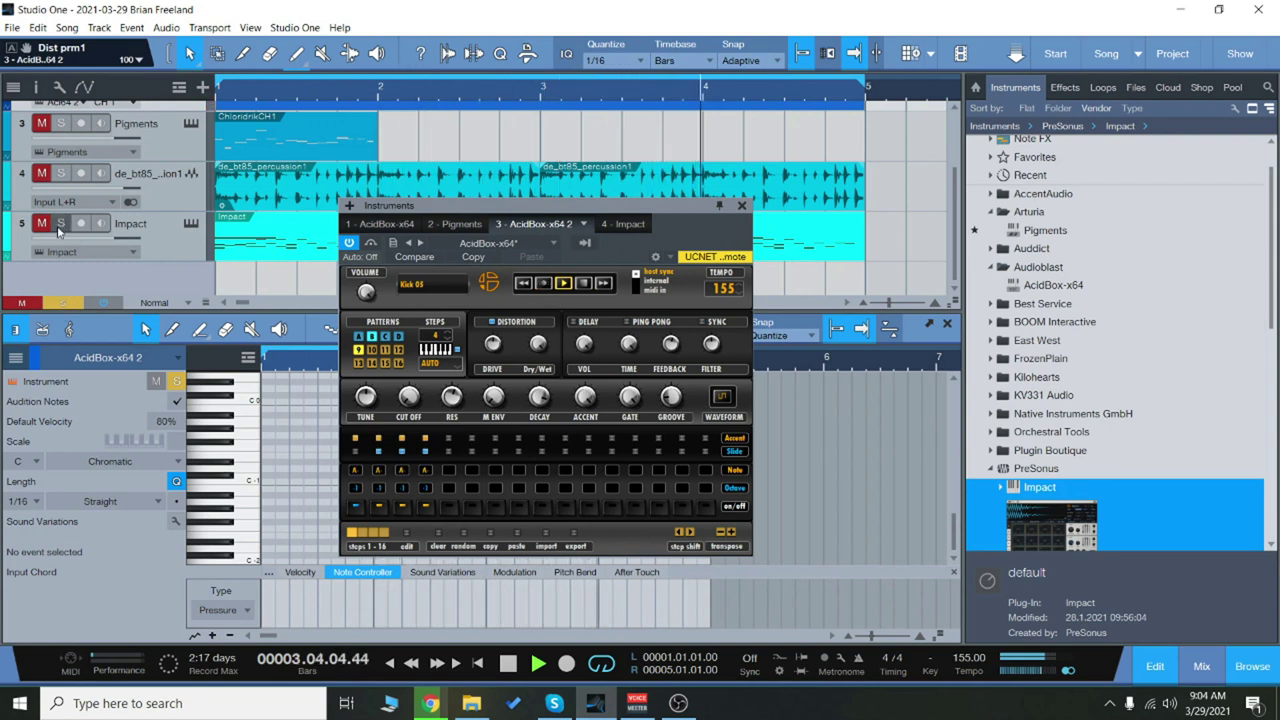
click(605, 283)
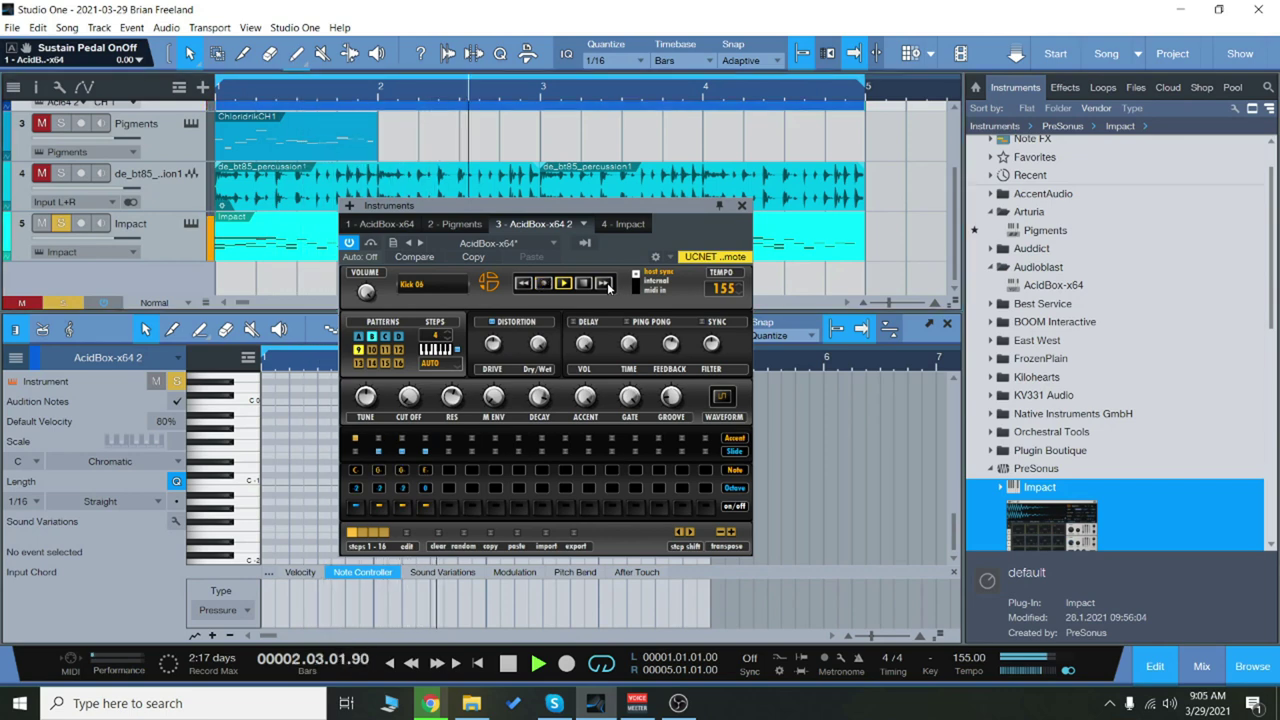
click(605, 283)
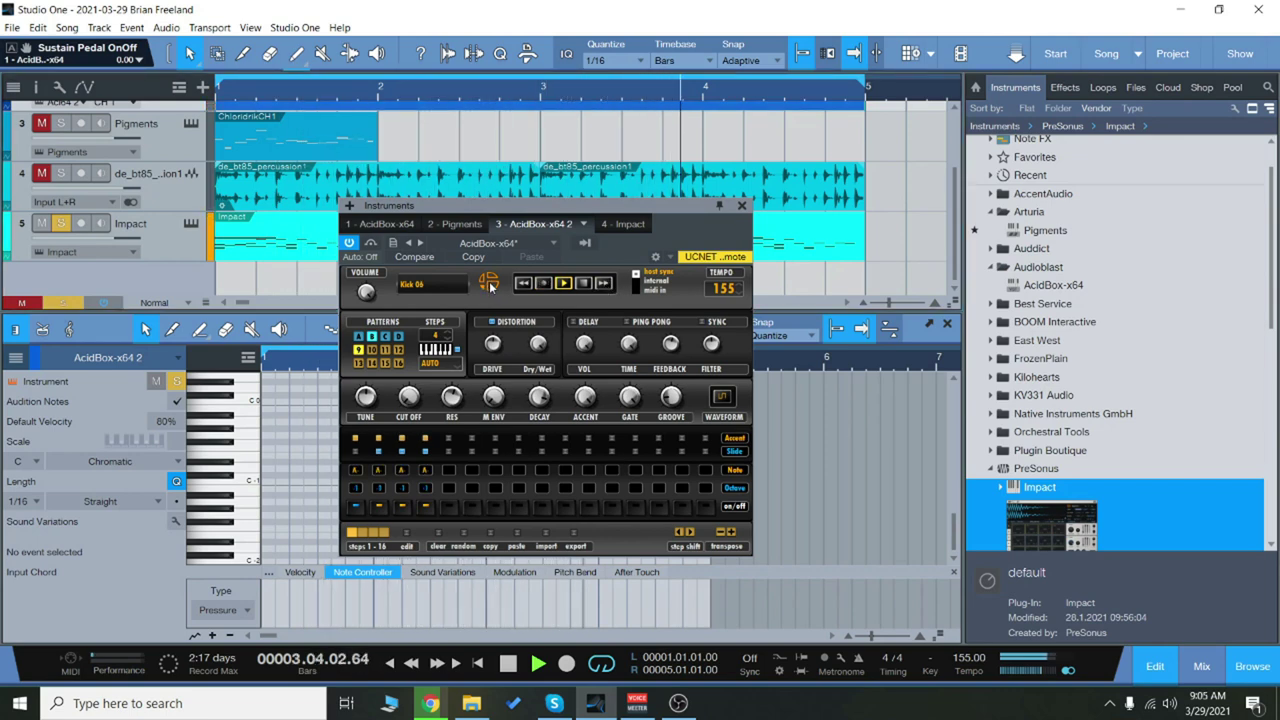
Load a different preset in the second AcidBox and step back through the bank to NOSTRESS, using the square waveform.
click(489, 284)
click(677, 638)
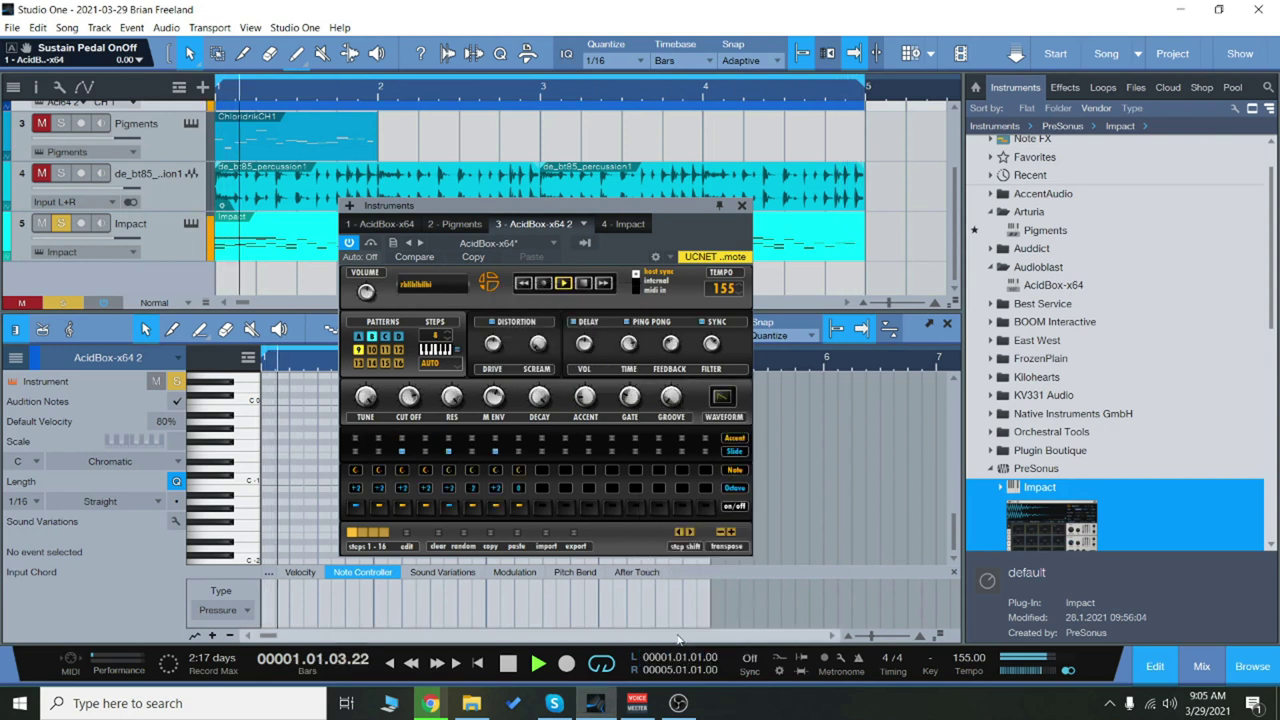
click(522, 285)
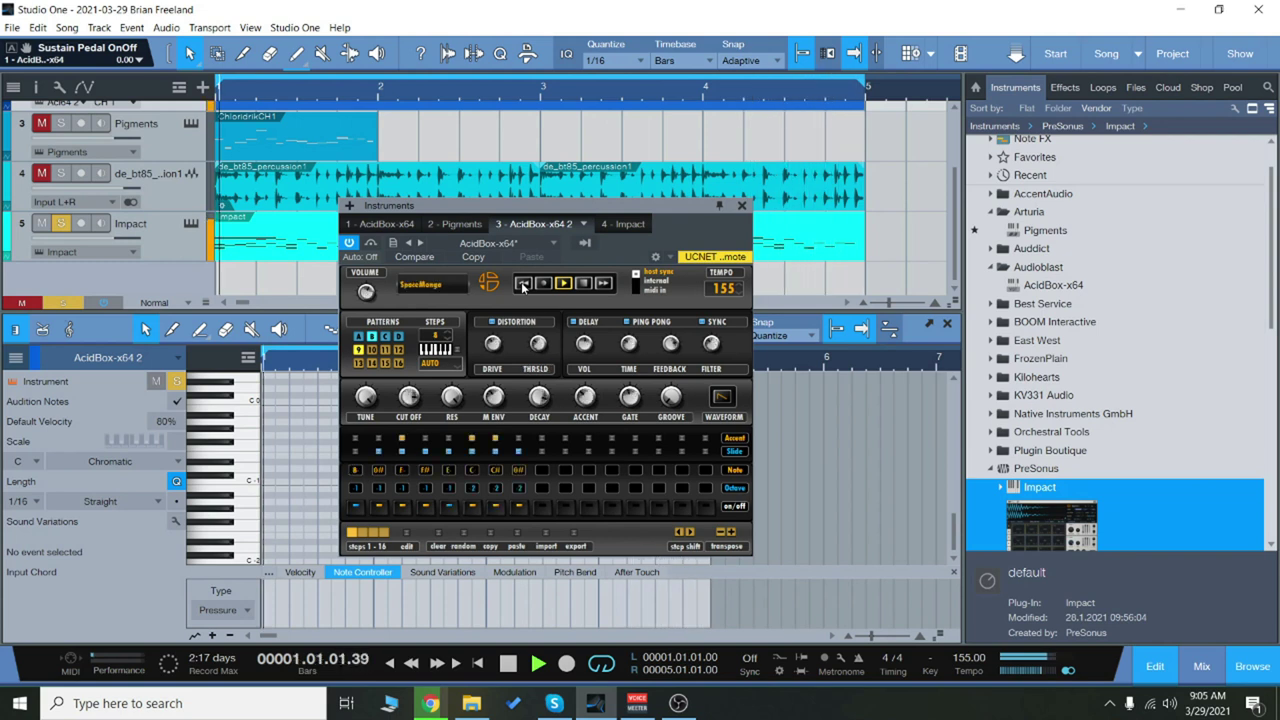
click(523, 284)
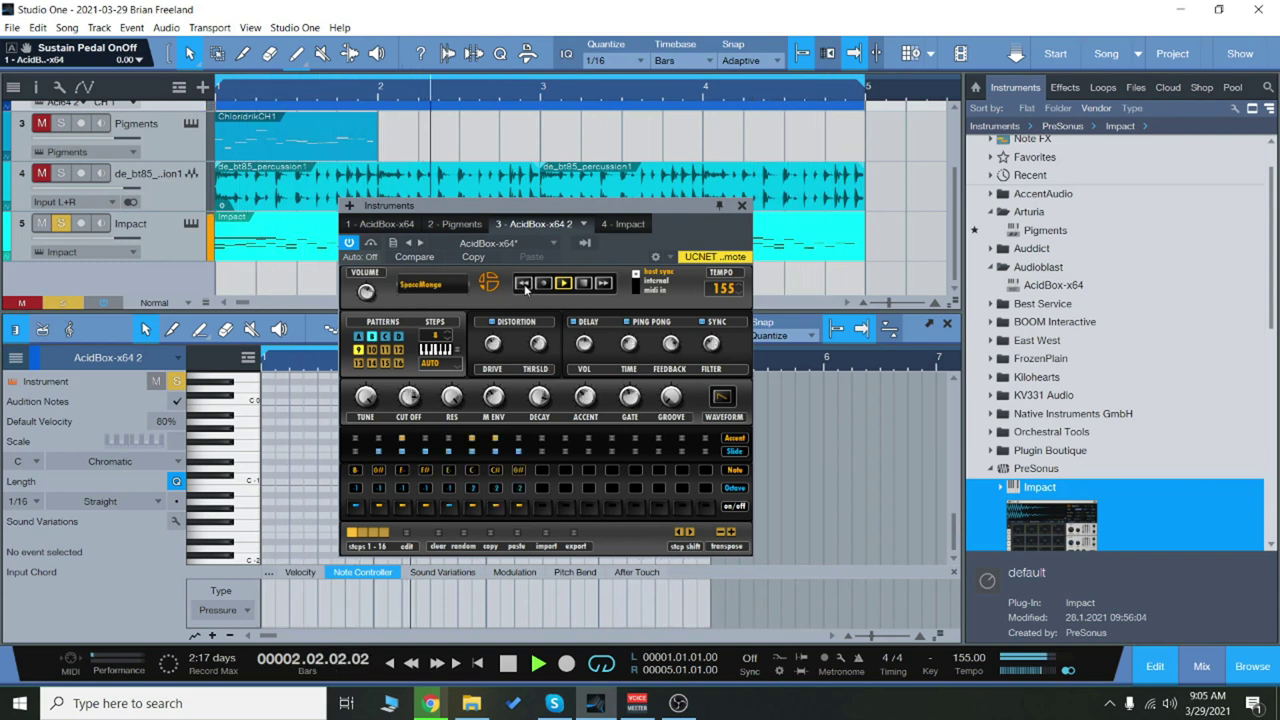
click(523, 284)
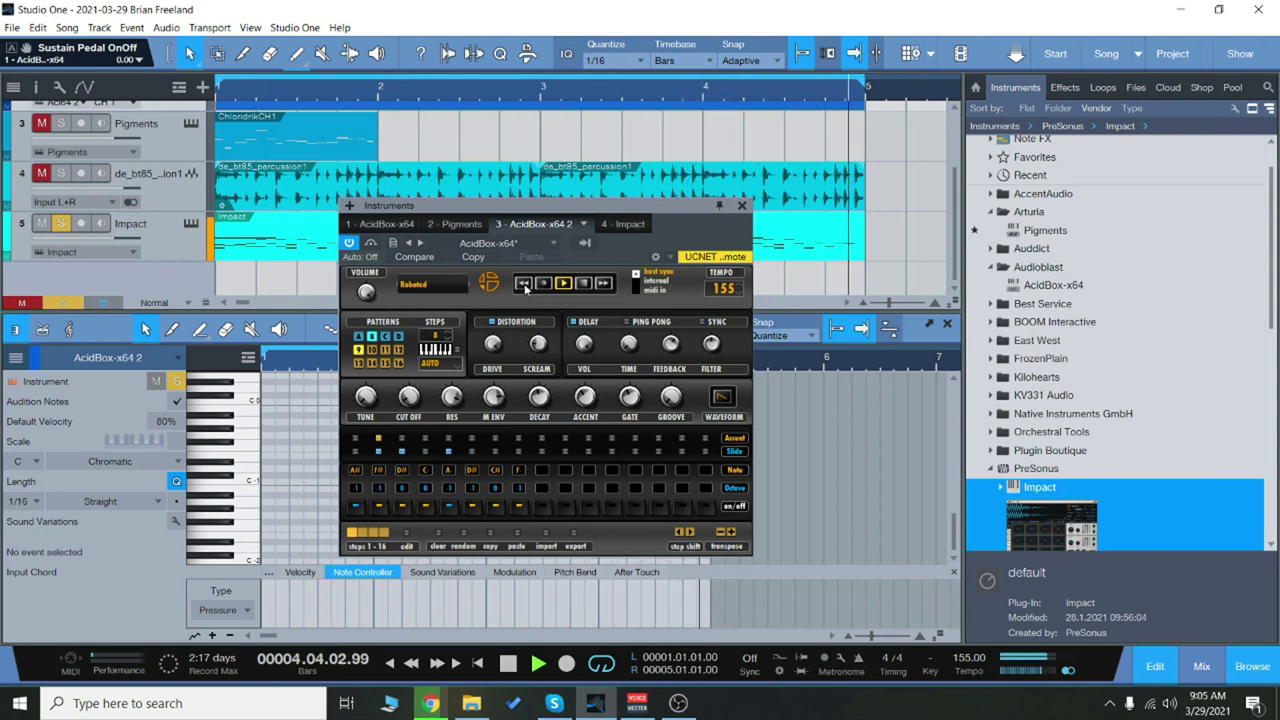
click(523, 284)
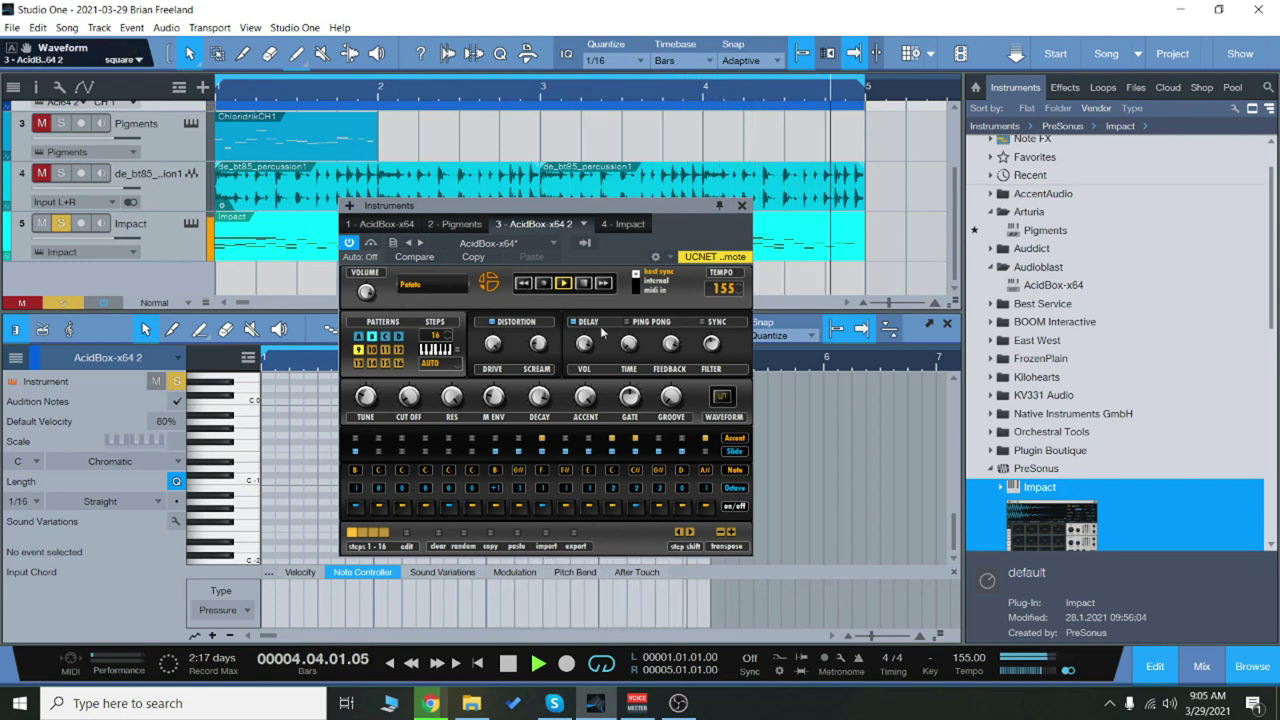
click(521, 284)
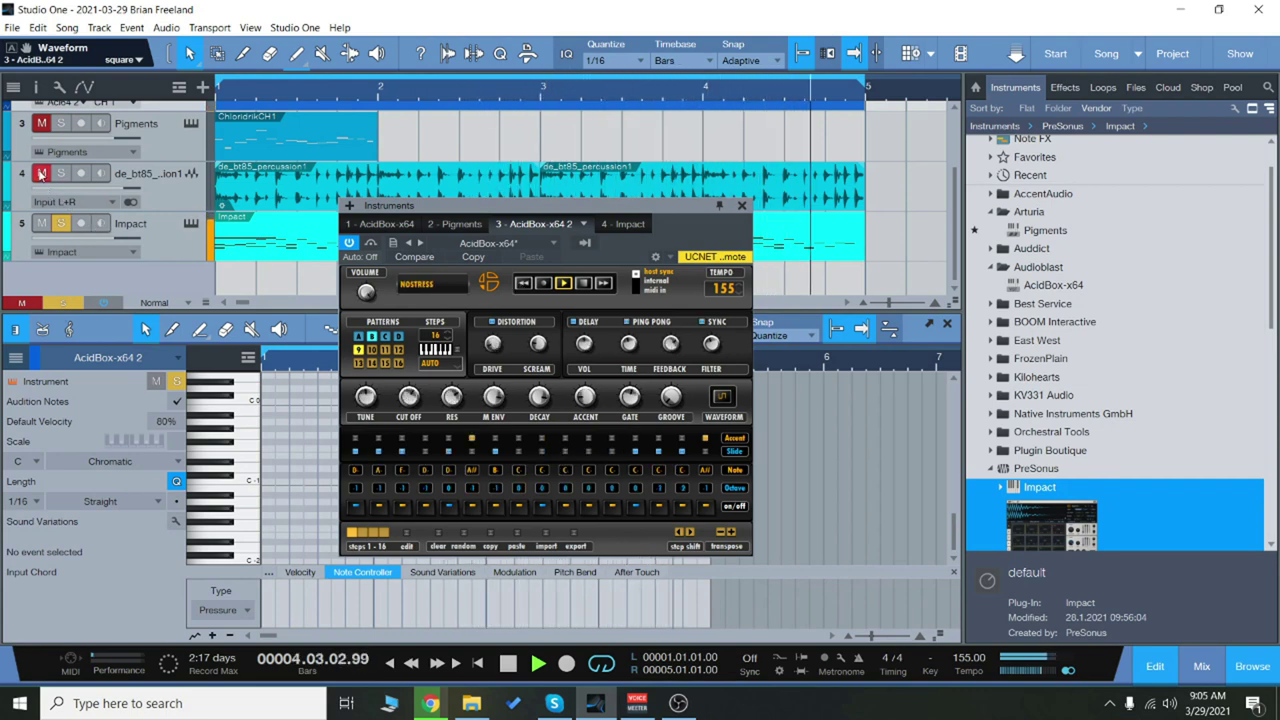
Unmute and solo the percussion and first AcidBox-x64 tracks, and open the first AcidBox-x64 synth.
scroll(70, 212, up, 2)
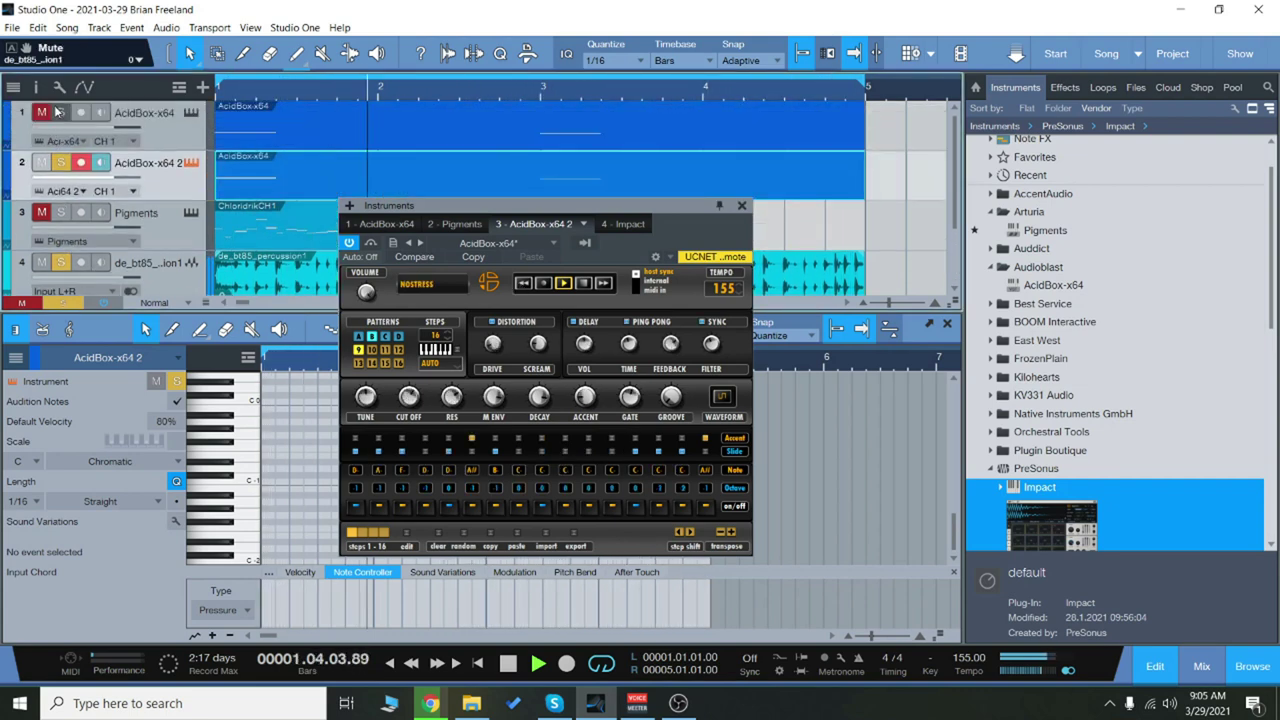
click(42, 113)
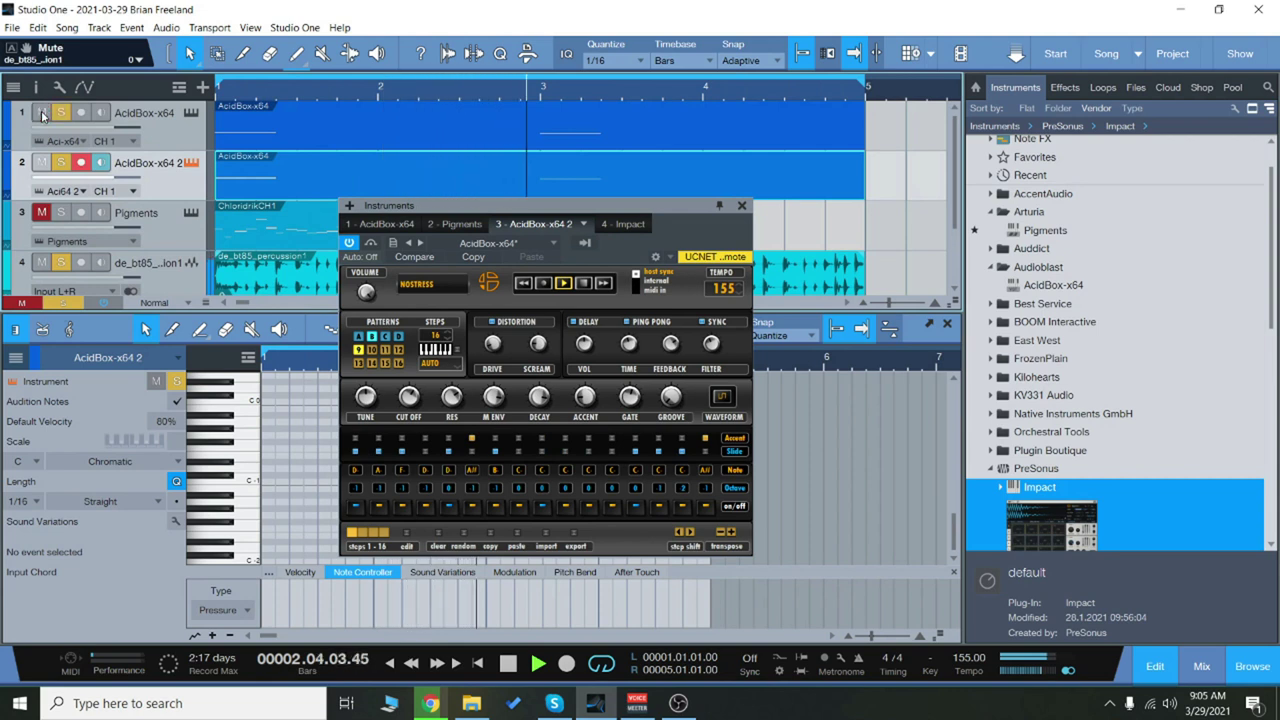
click(189, 113)
Advance the first AcidBox-x64 through its presets to Container and return to the AcidBox-x64 2 synth.
click(603, 286)
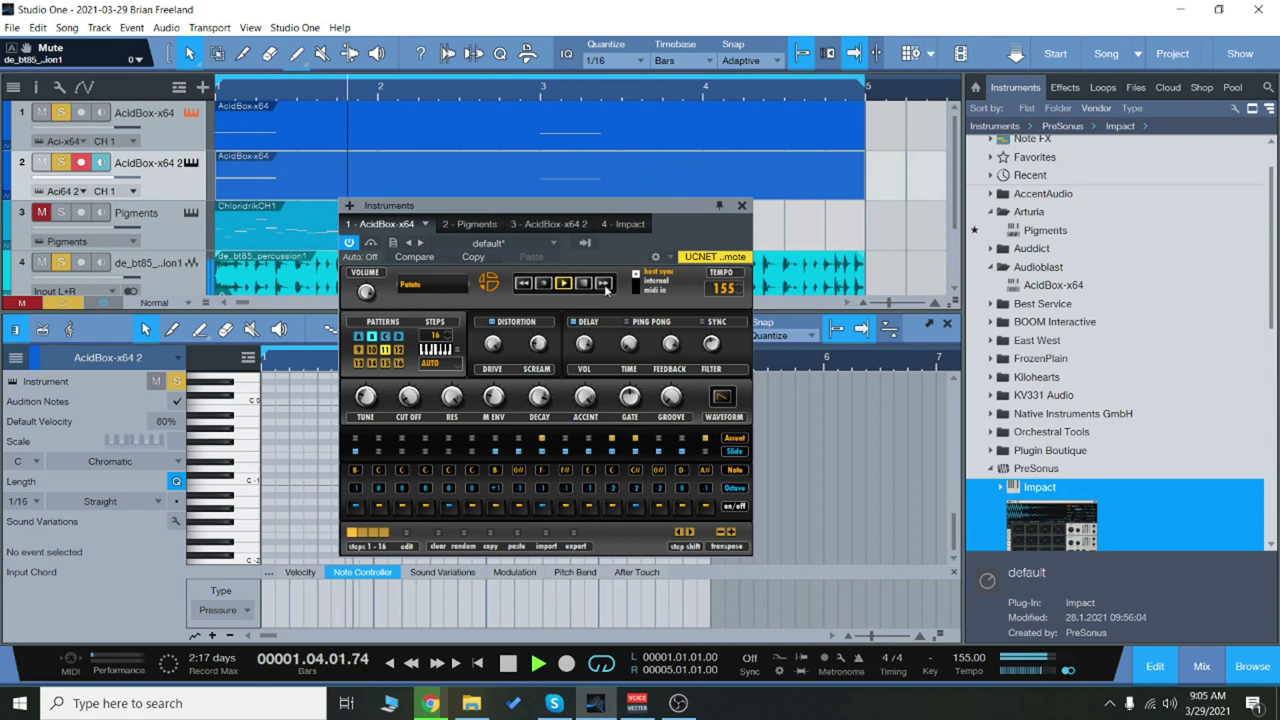
click(605, 286)
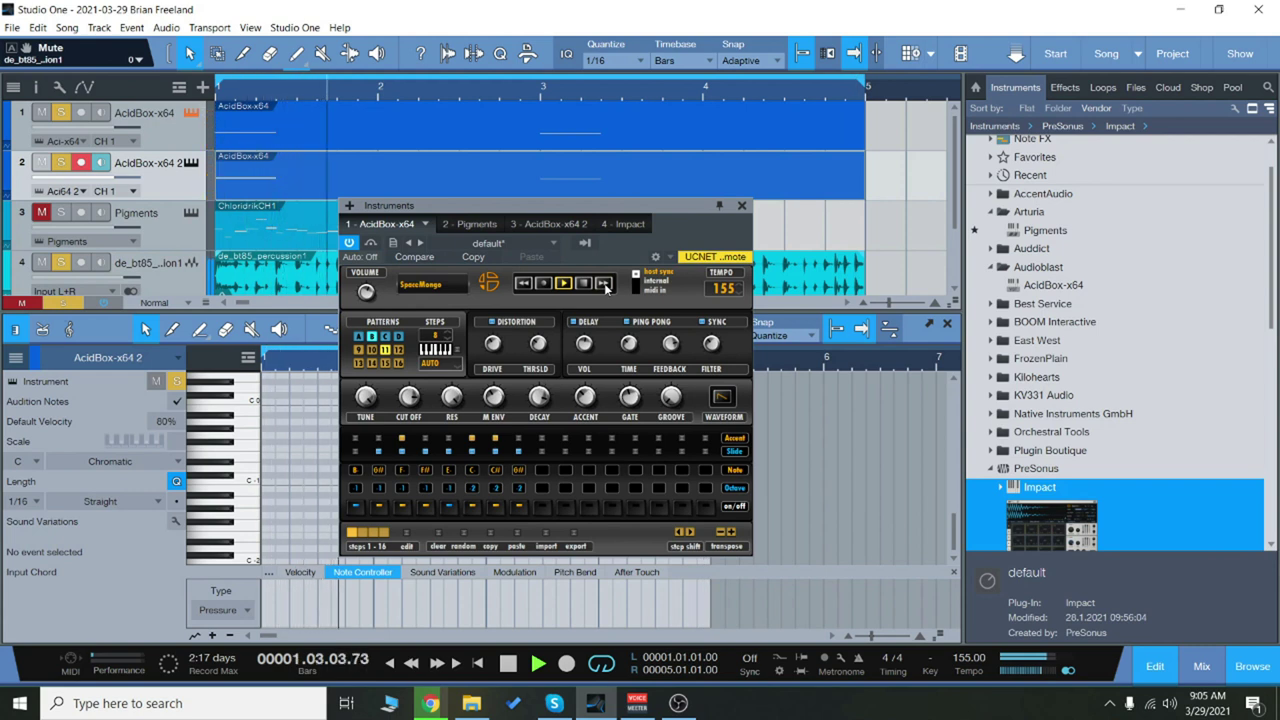
click(605, 286)
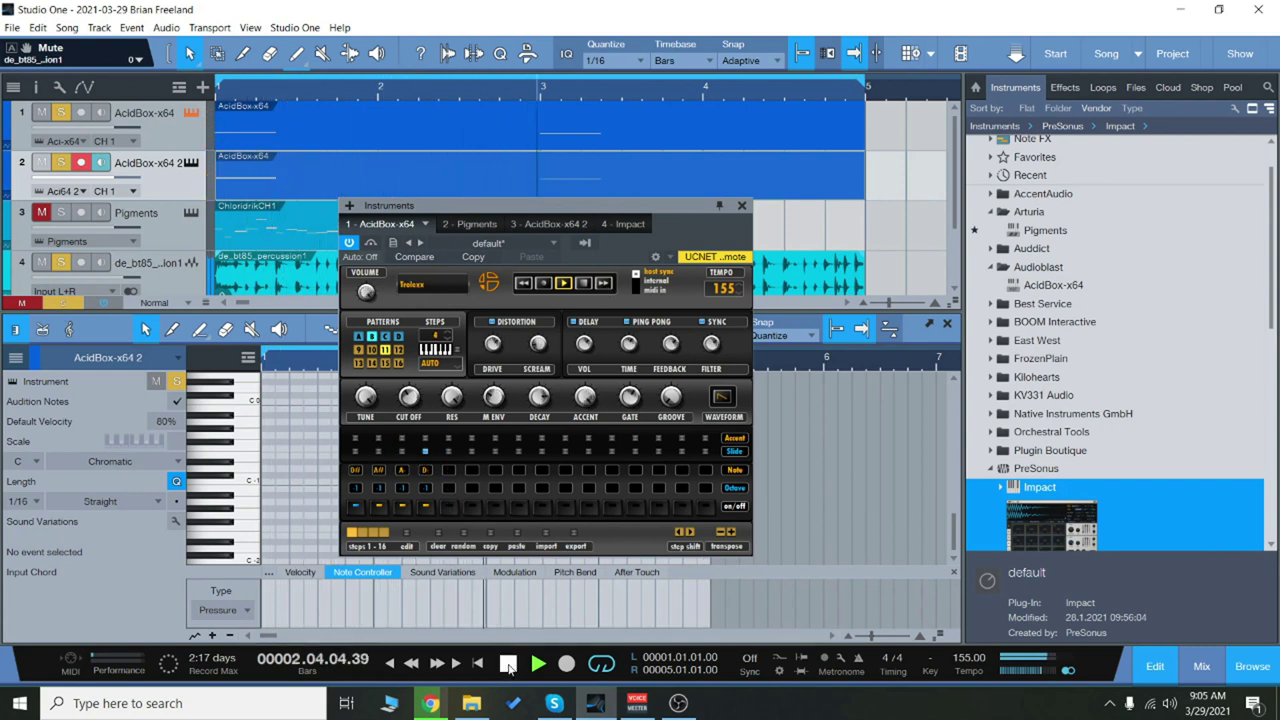
click(600, 285)
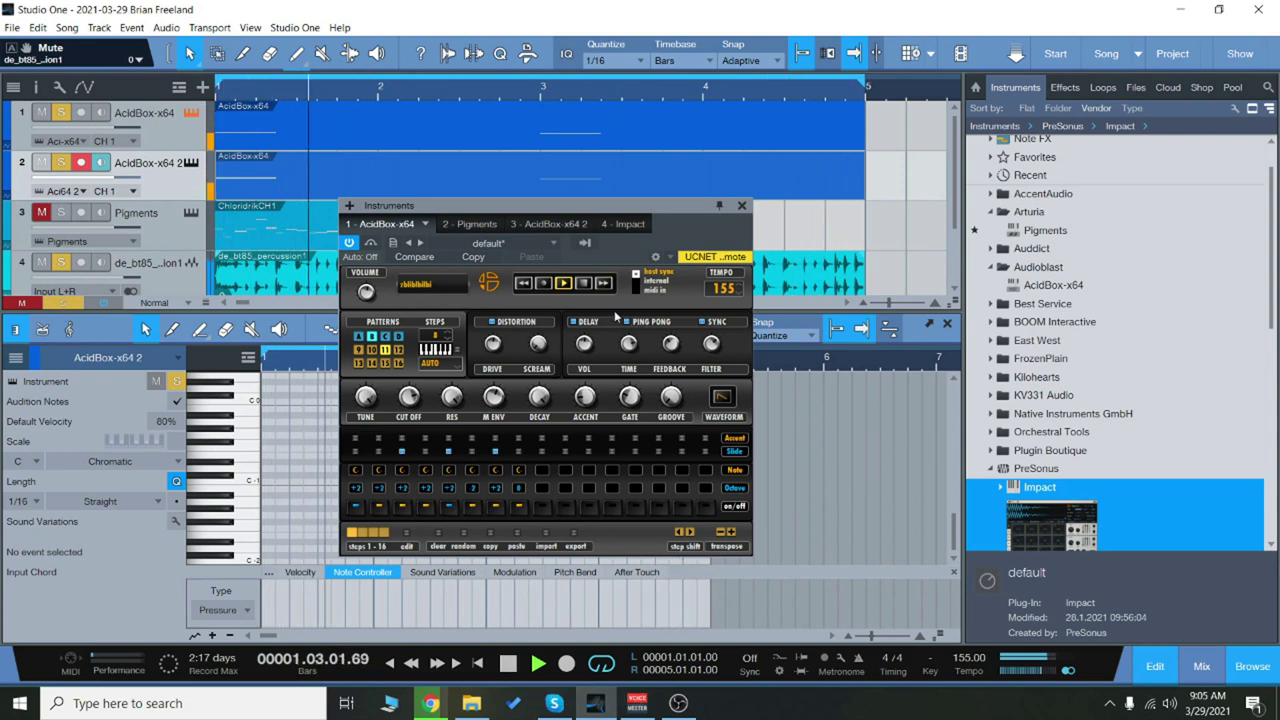
click(605, 285)
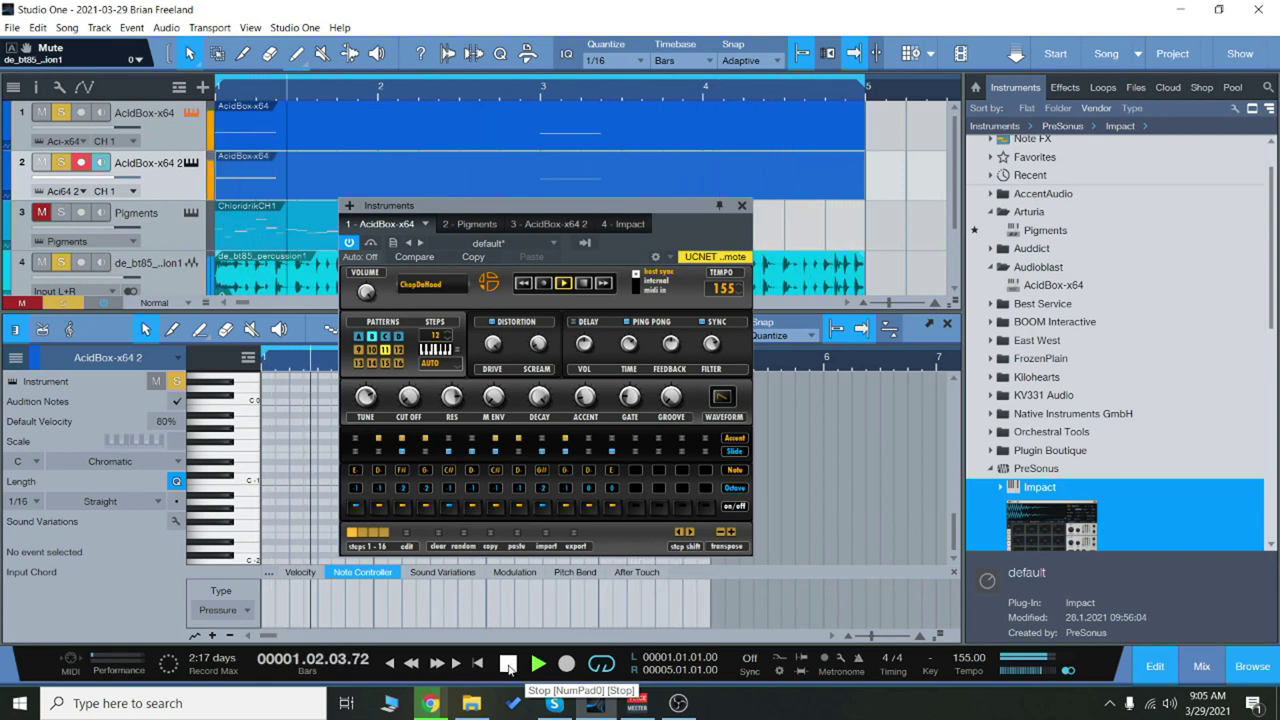
click(605, 285)
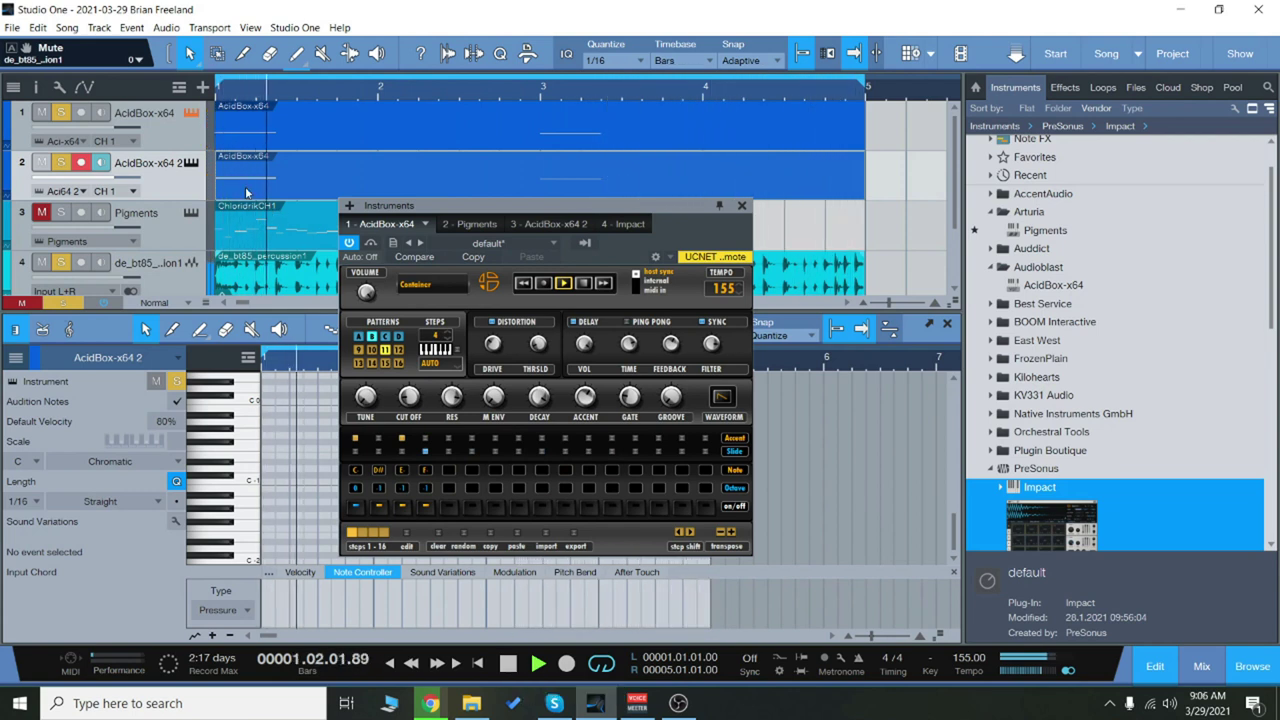
click(540, 224)
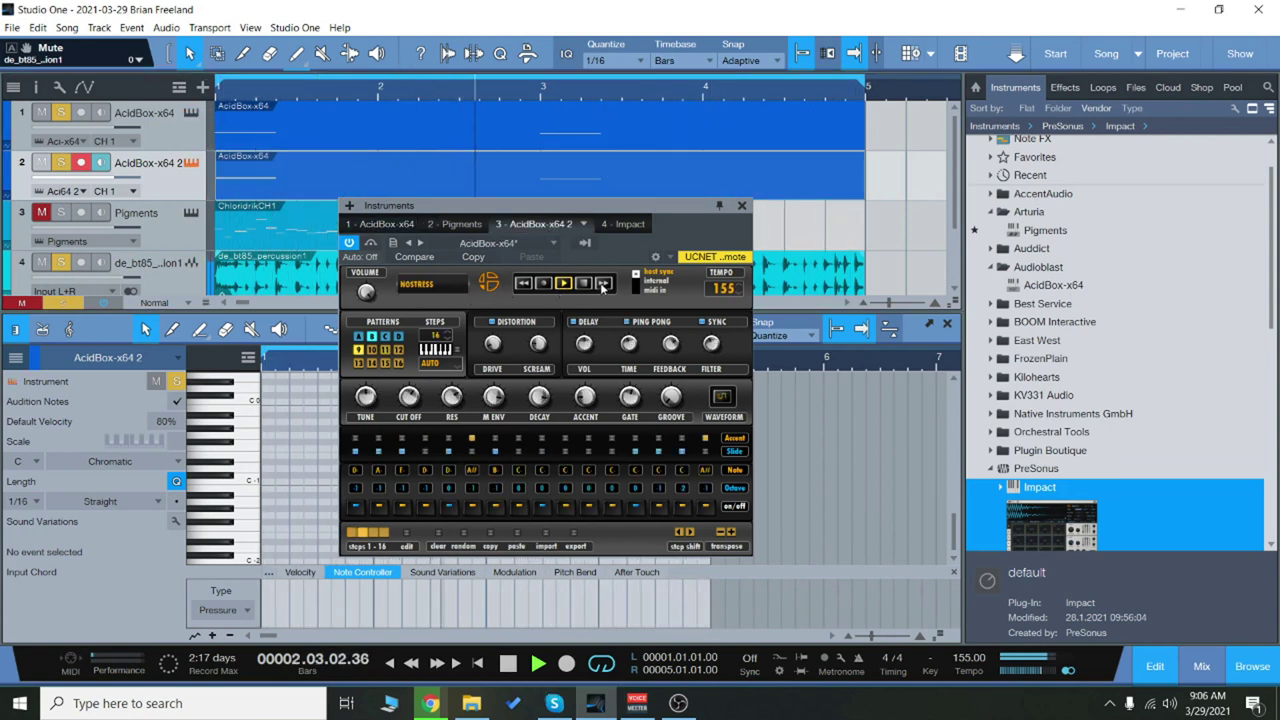